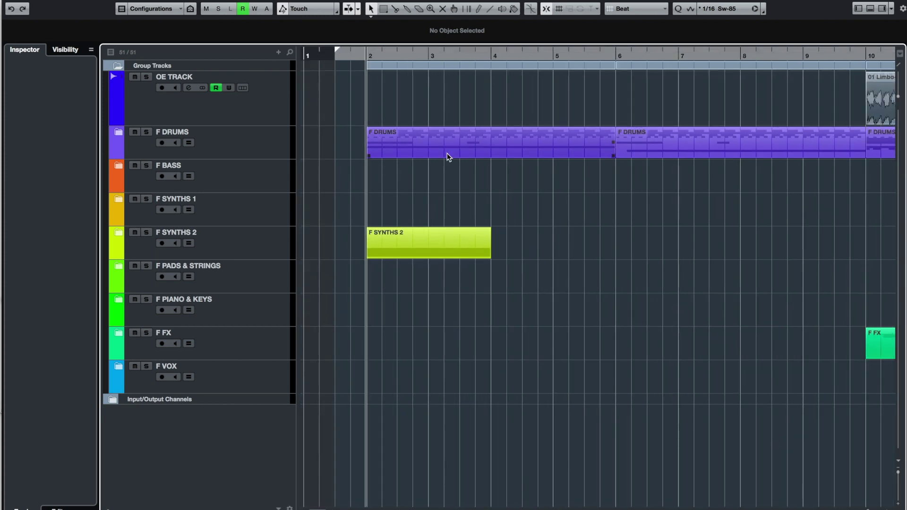
Step: Examine the whole project arrangement, from the intro drums to the closing FX clips
{"action": "left_click_drag", "start_coordinate": [869, 509], "coordinate": [863, 509]}
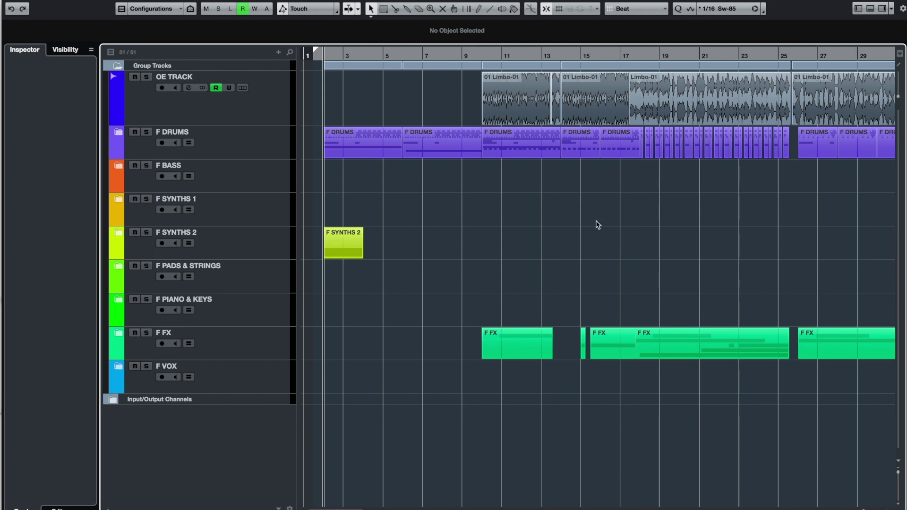
{"action": "scroll", "coordinate": [595, 222], "scroll_direction": "right", "scroll_amount": 3}
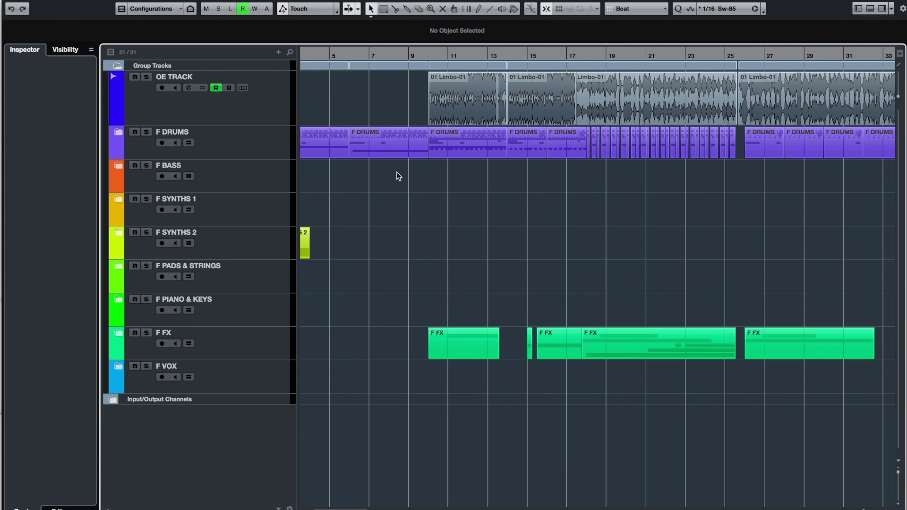
{"action": "scroll", "coordinate": [398, 175], "scroll_direction": "left", "scroll_amount": 3}
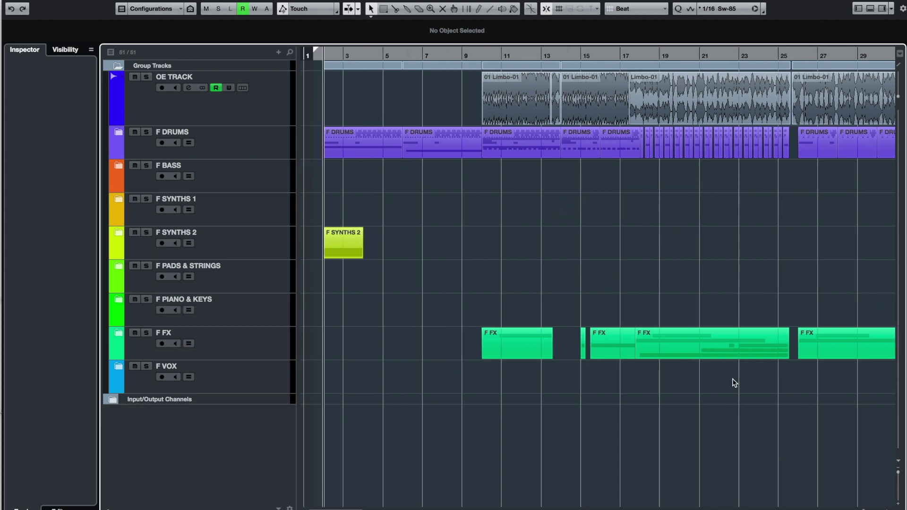
{"action": "key", "text": "g"}
{"action": "key", "text": "g"}
{"action": "key", "text": "g"}
{"action": "key", "text": "g"}
{"action": "key", "text": "g"}
{"action": "key", "text": "g"}
{"action": "key", "text": "g"}
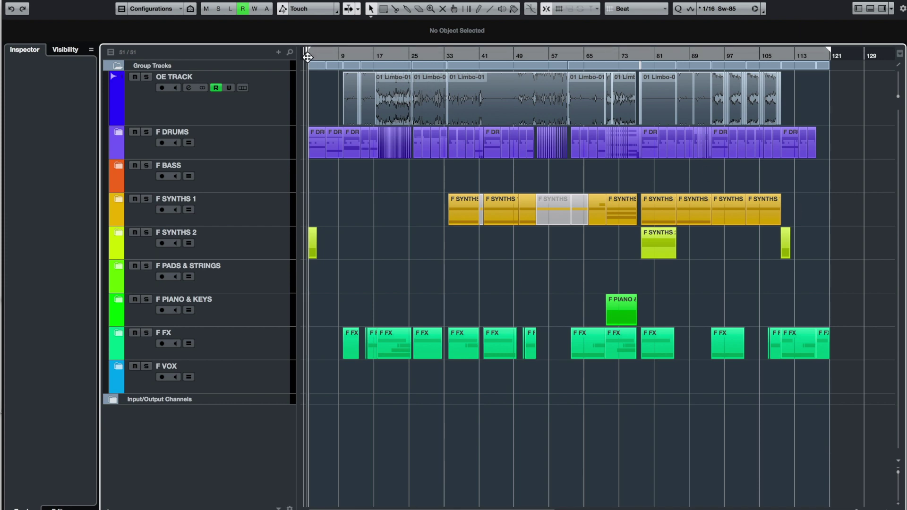
Step: Examine the opening section of the arrangement around the intro drums and the first Limbo audio clips
{"action": "key", "text": "h"}
{"action": "key", "text": "h"}
{"action": "key", "text": "h"}
{"action": "key", "text": "h"}
{"action": "key", "text": "h"}
{"action": "key", "text": "h"}
{"action": "key", "text": "h"}
{"action": "key", "text": "h"}
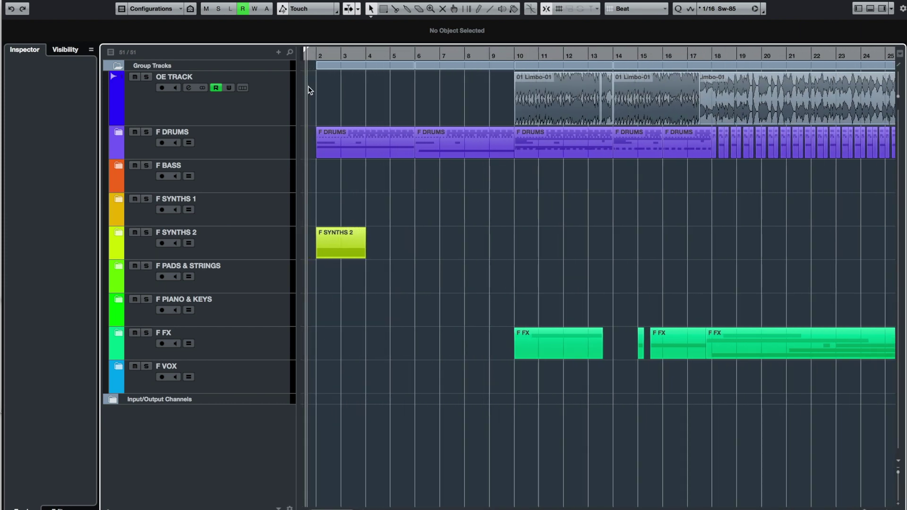
{"action": "key", "text": "h"}
{"action": "key", "text": "h"}
{"action": "key", "text": "h"}
{"action": "key", "text": "h"}
{"action": "key", "text": "g"}
{"action": "key", "text": "g"}
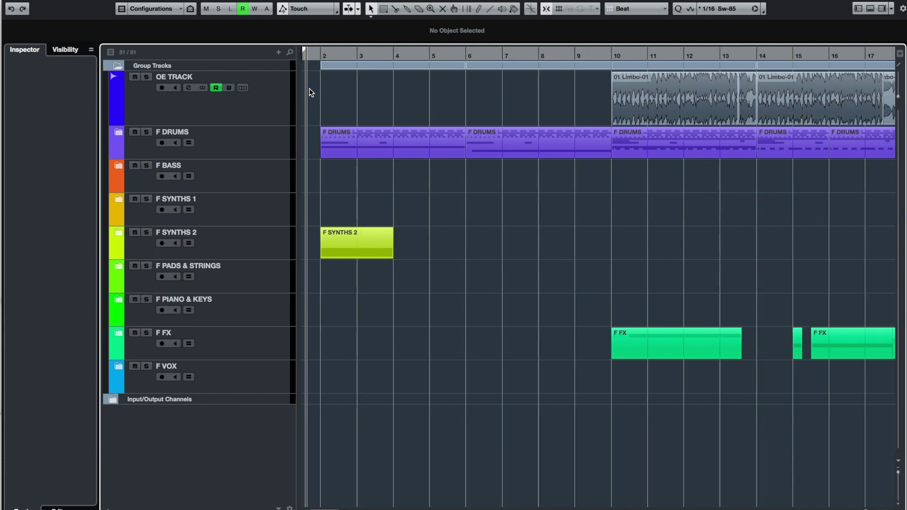
{"action": "key", "text": "g"}
{"action": "key", "text": "g"}
{"action": "key", "text": "g"}
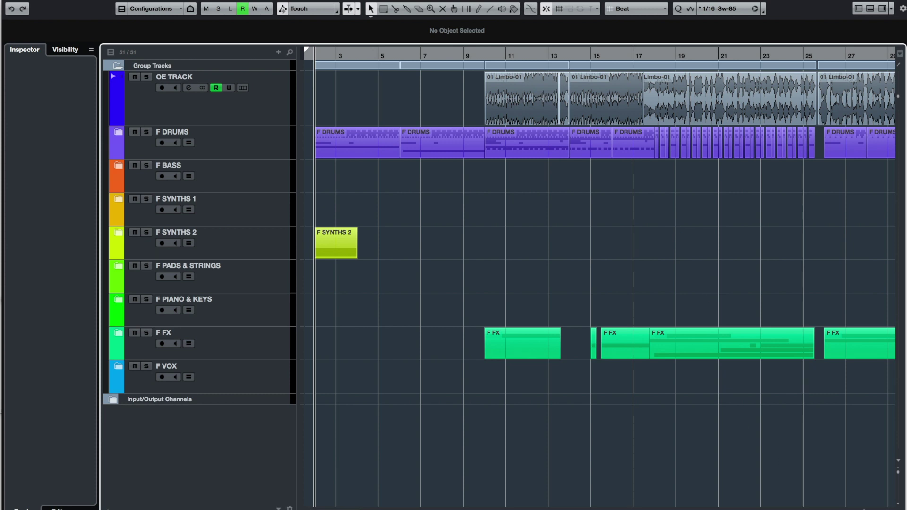
Step: Select the OE TRACK so that its insert effects are shown
{"action": "left_click_drag", "start_coordinate": [865, 509], "coordinate": [858, 509]}
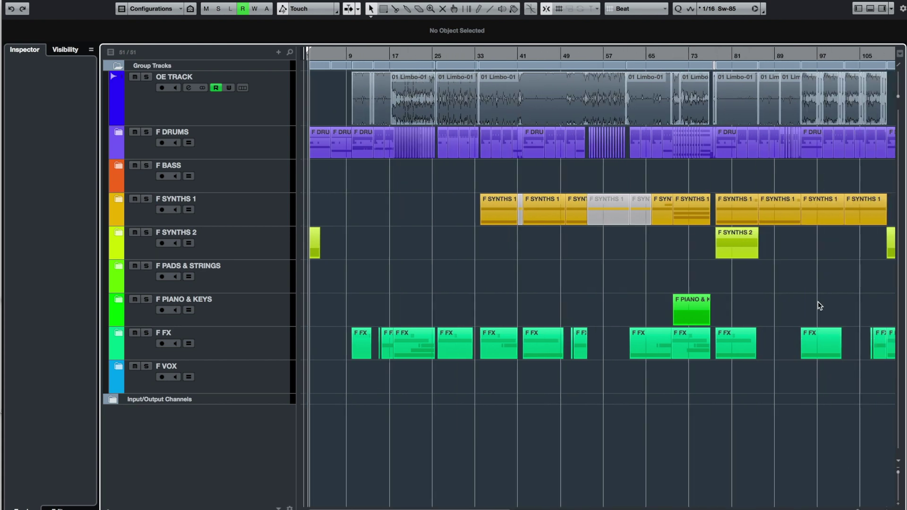
{"action": "scroll", "coordinate": [818, 302], "scroll_direction": "right", "scroll_amount": 5}
{"action": "scroll", "coordinate": [817, 306], "scroll_direction": "left", "scroll_amount": 4}
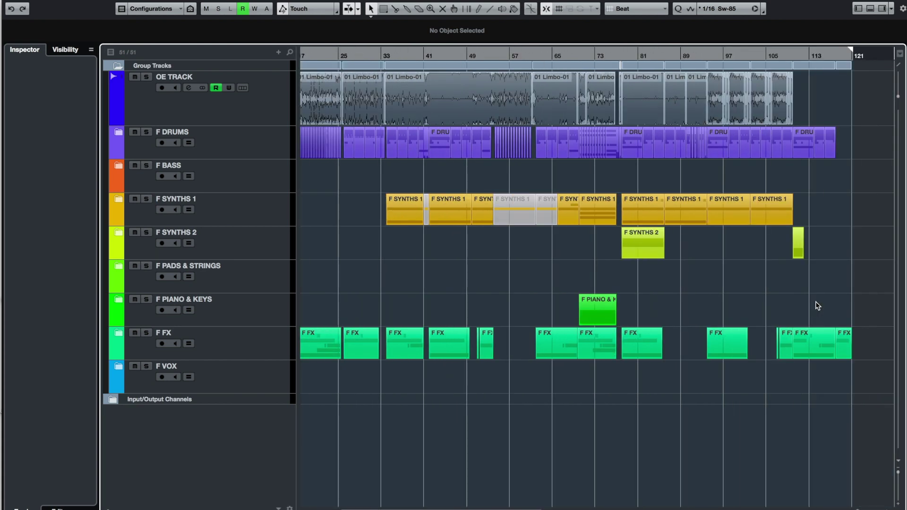
{"action": "scroll", "coordinate": [816, 306], "scroll_direction": "left", "scroll_amount": 2}
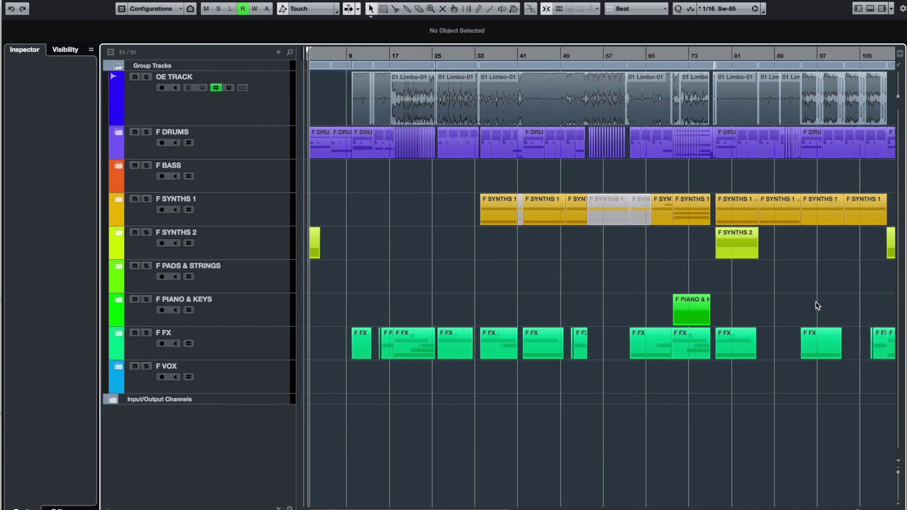
{"action": "left_click_drag", "start_coordinate": [308, 54], "coordinate": [316, 69]}
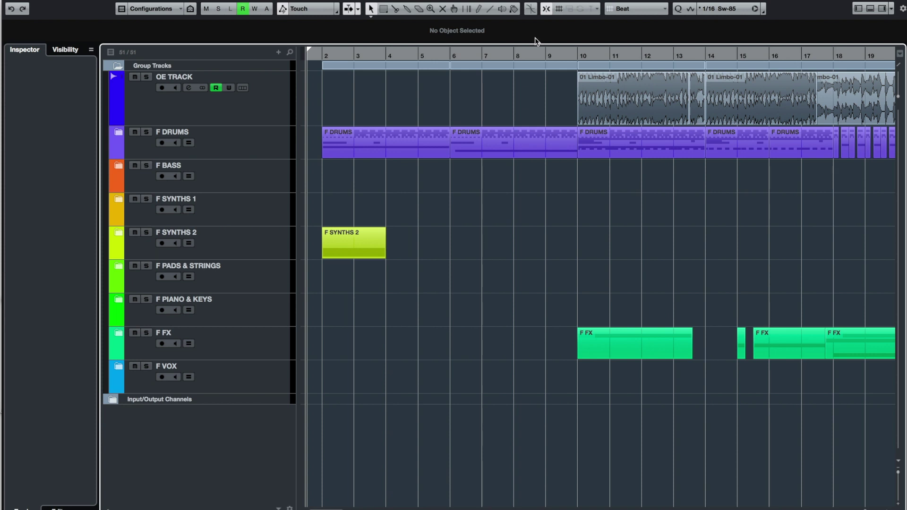
{"action": "left_click", "coordinate": [266, 100]}
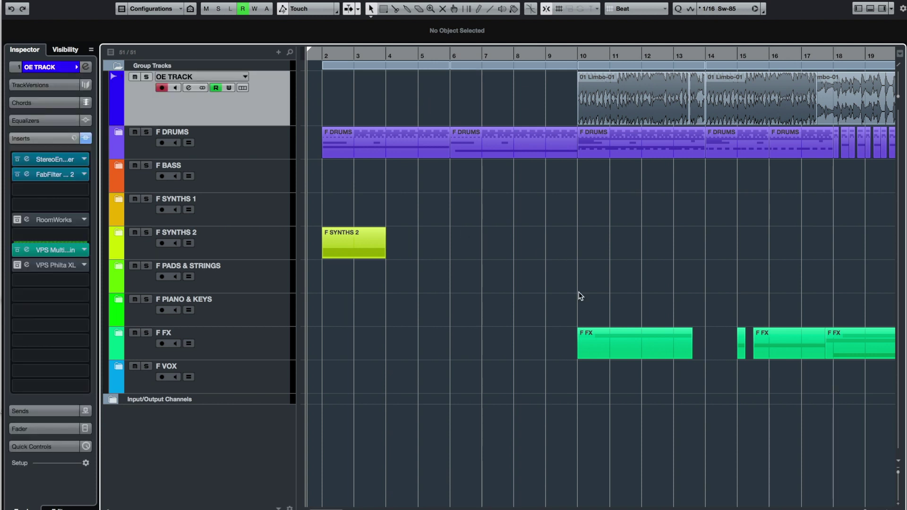
Step: Place the playhead at bar 10, where the first Limbo audio clip starts
{"action": "key", "text": "g"}
{"action": "key", "text": "g"}
{"action": "key", "text": "g"}
{"action": "key", "text": "g"}
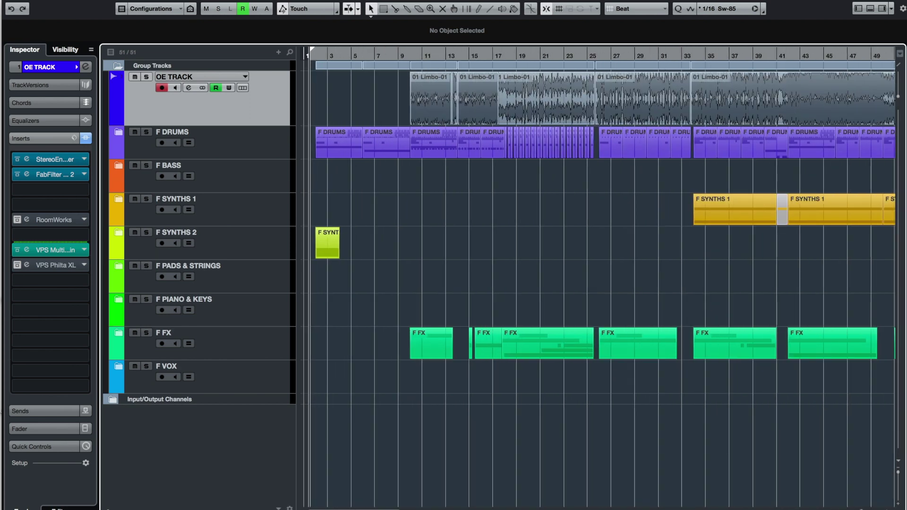
{"action": "key", "text": "g"}
{"action": "key", "text": "g"}
{"action": "key", "text": "g"}
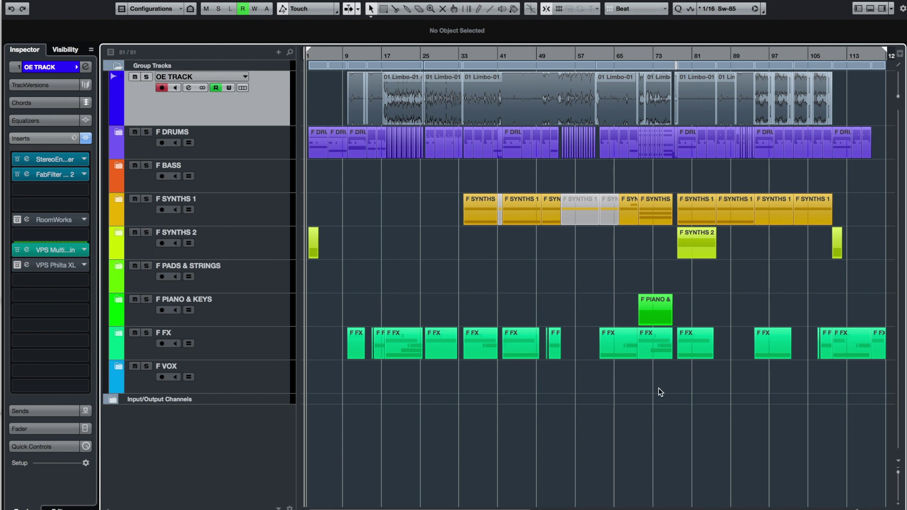
{"action": "left_click_drag", "start_coordinate": [857, 509], "coordinate": [867, 509]}
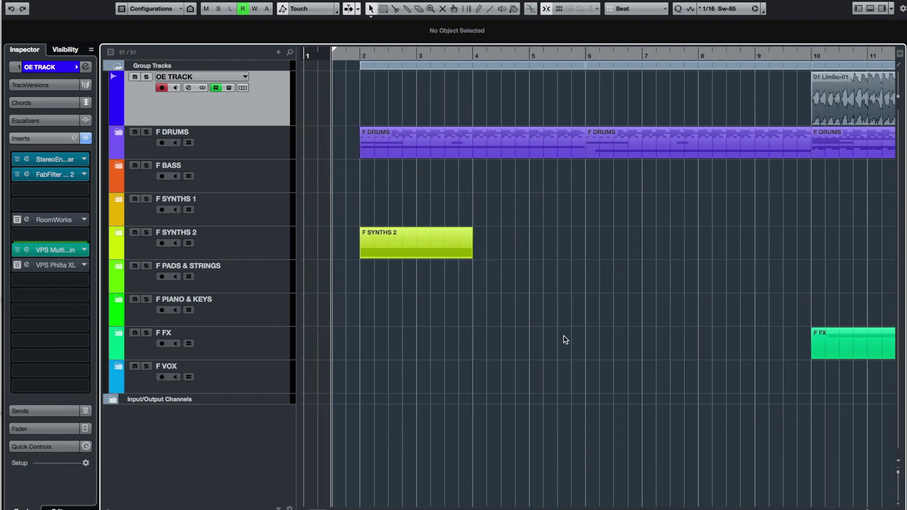
{"action": "left_click_drag", "start_coordinate": [867, 509], "coordinate": [866, 509]}
{"action": "scroll", "coordinate": [738, 170], "scroll_direction": "right", "scroll_amount": 6}
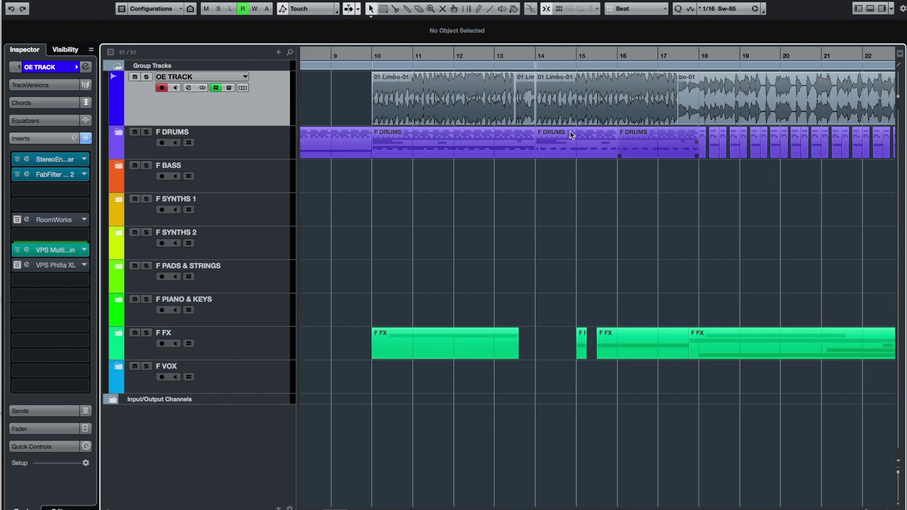
{"action": "left_click", "coordinate": [371, 55]}
Step: Examine how the Limbo clips are laid out across the arrangement and go back to the first clip at bar 10
{"action": "left_click_drag", "start_coordinate": [866, 509], "coordinate": [860, 509]}
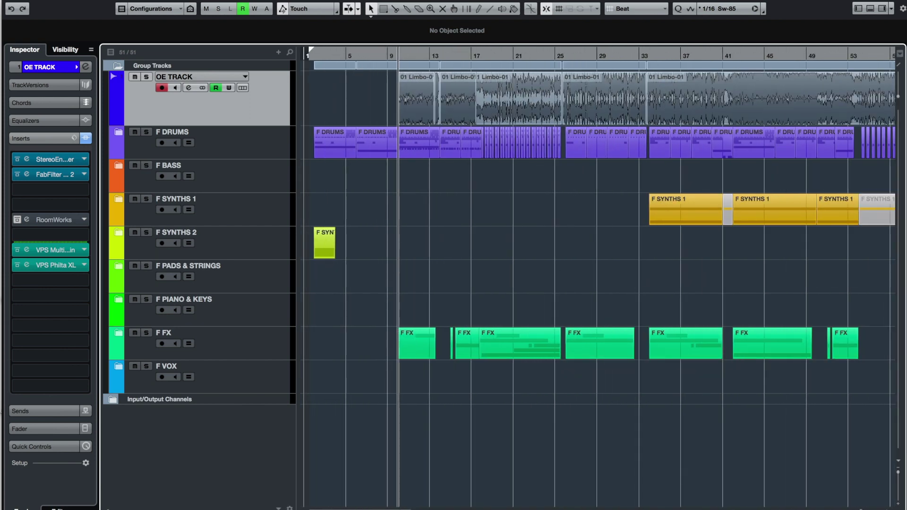
{"action": "scroll", "coordinate": [617, 293], "scroll_direction": "right", "scroll_amount": 5}
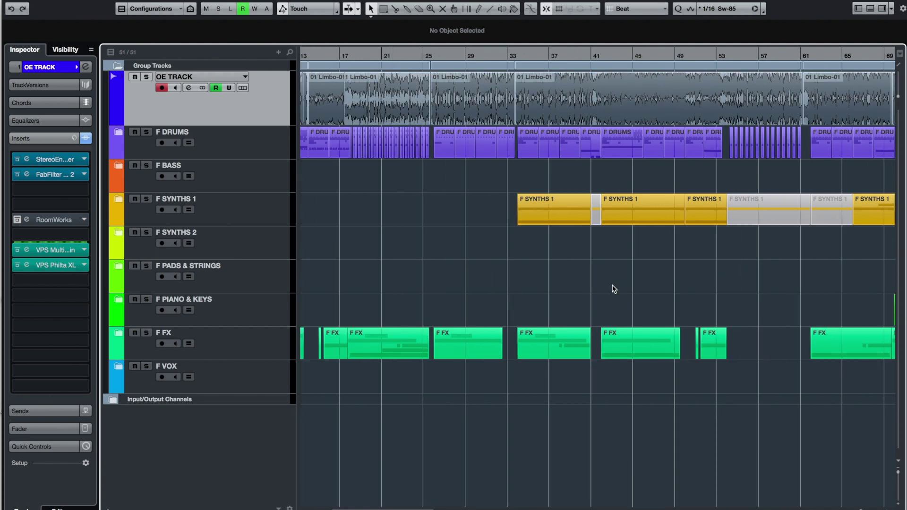
{"action": "scroll", "coordinate": [614, 289], "scroll_direction": "right", "scroll_amount": 15}
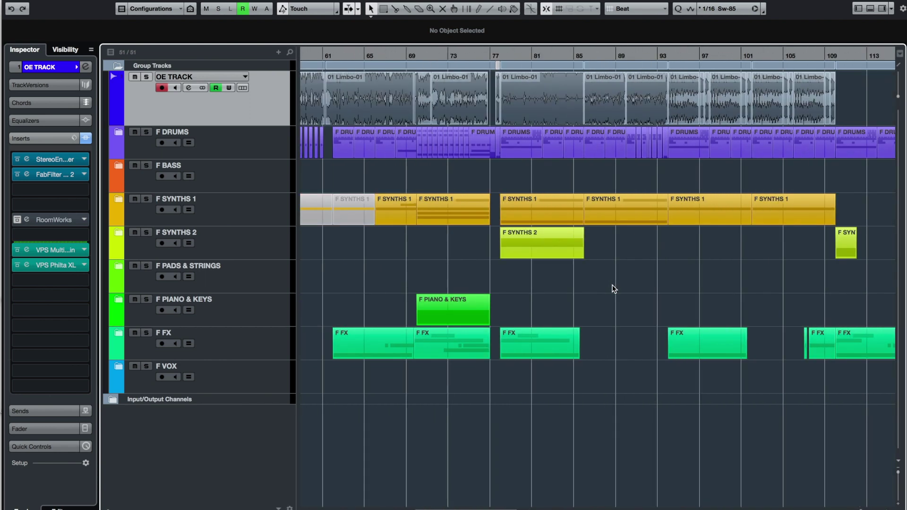
{"action": "scroll", "coordinate": [613, 289], "scroll_direction": "left", "scroll_amount": 17}
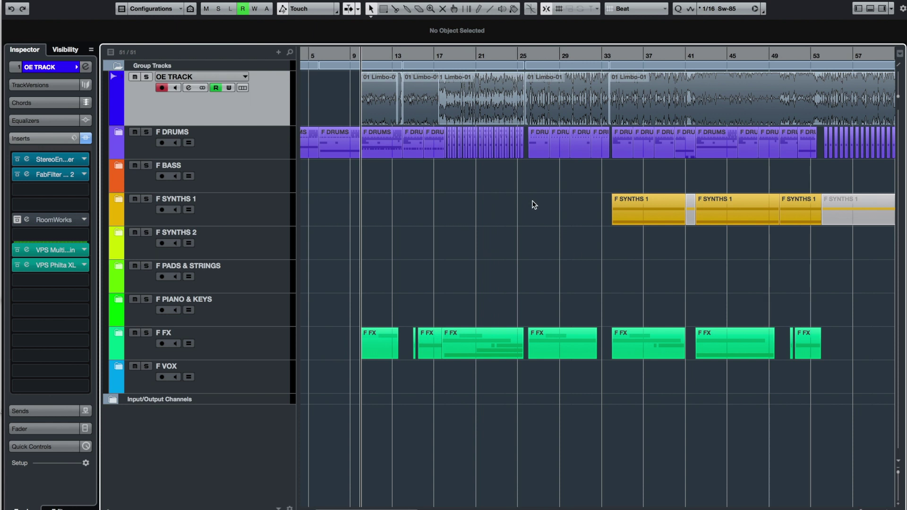
{"action": "left_click_drag", "start_coordinate": [359, 53], "coordinate": [366, 63]}
{"action": "left_click", "coordinate": [369, 54]}
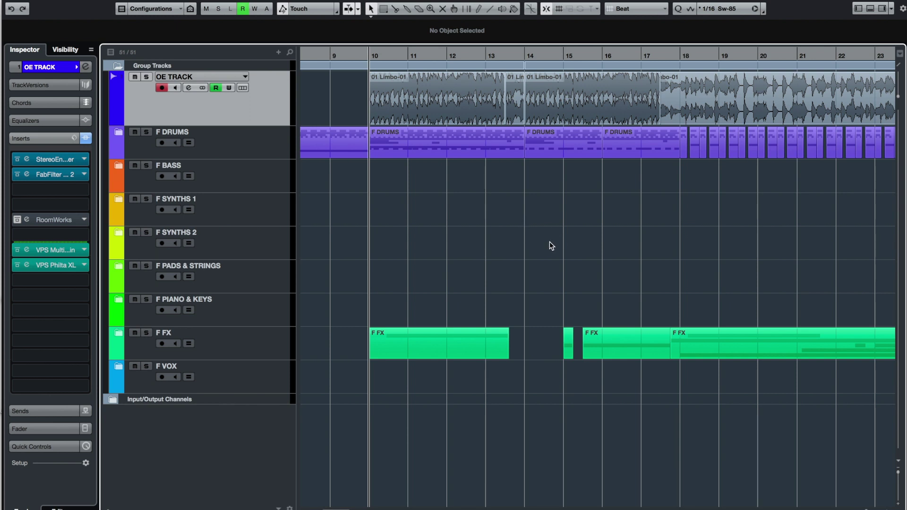
Step: Review the full length of the OE TRACK and set the playhead back to bar 10
{"action": "left_click_drag", "start_coordinate": [866, 509], "coordinate": [863, 509]}
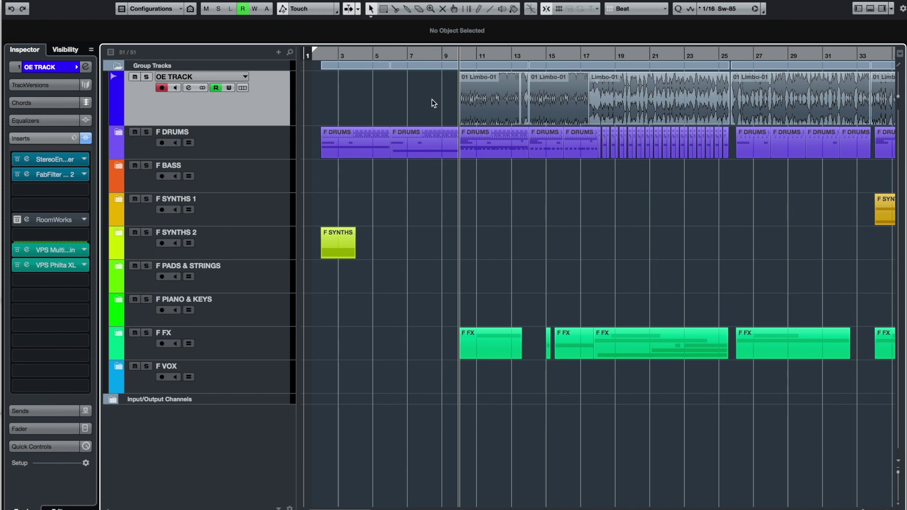
{"action": "scroll", "coordinate": [695, 102], "scroll_direction": "right", "scroll_amount": 5}
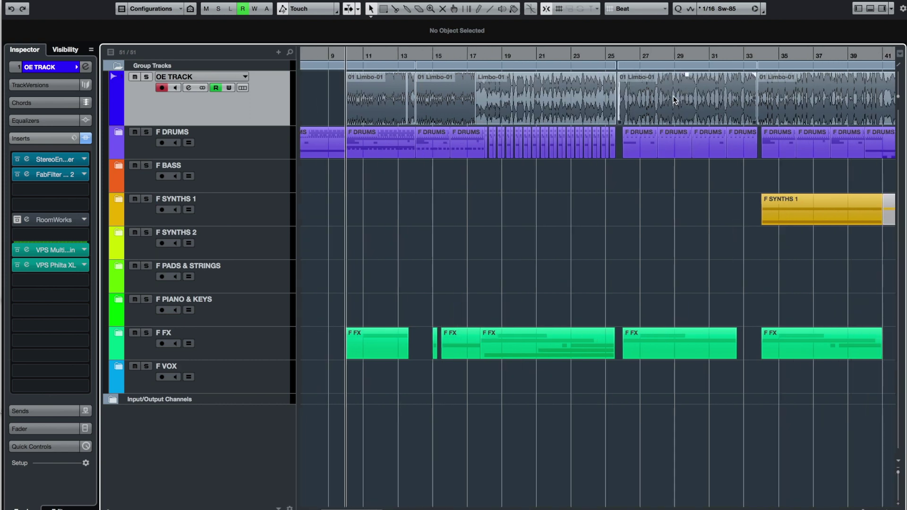
{"action": "left_click_drag", "start_coordinate": [863, 509], "coordinate": [857, 509]}
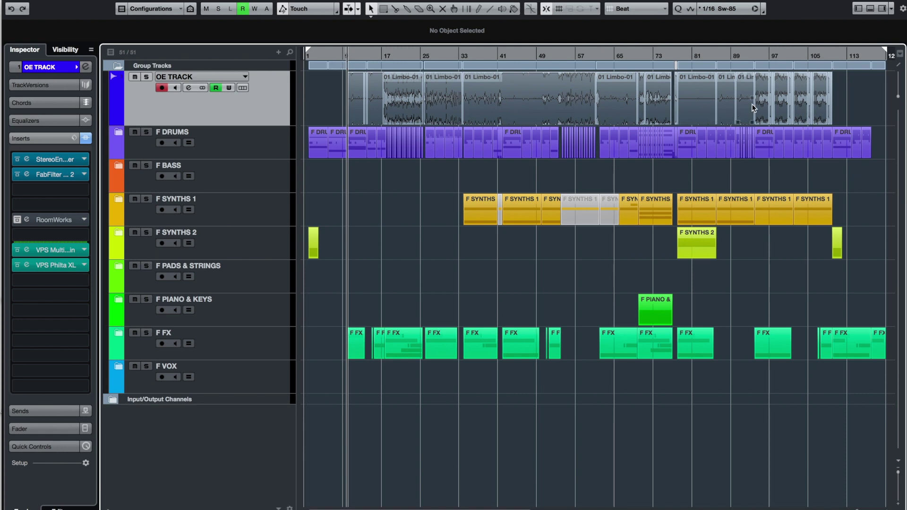
{"action": "left_click", "coordinate": [330, 54]}
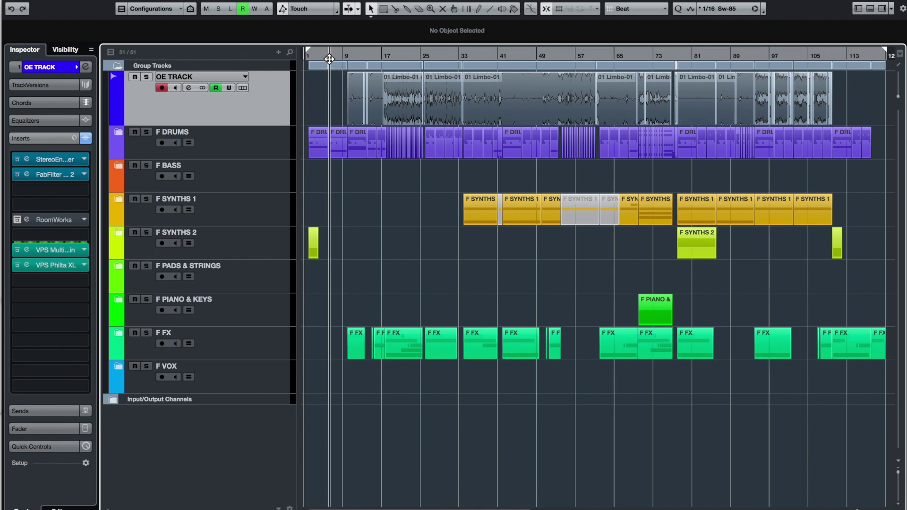
{"action": "left_click_drag", "start_coordinate": [330, 71], "coordinate": [331, 91]}
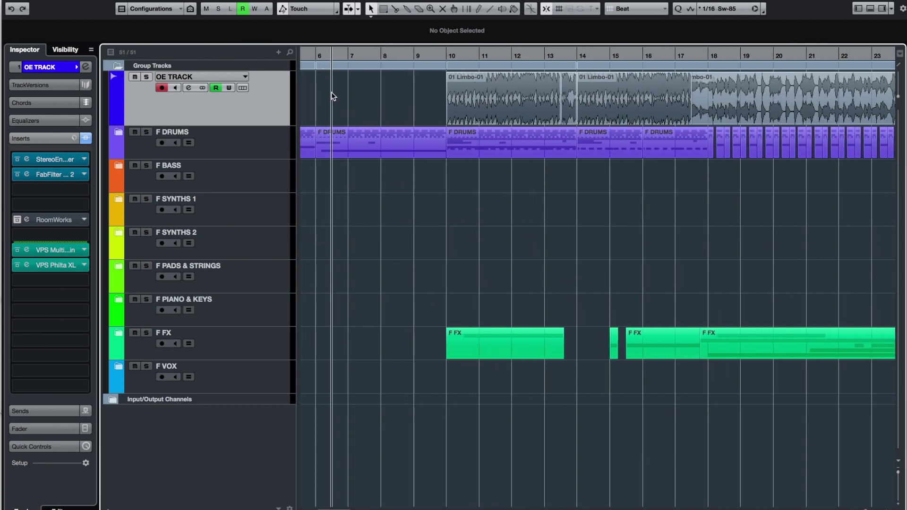
{"action": "left_click", "coordinate": [449, 67]}
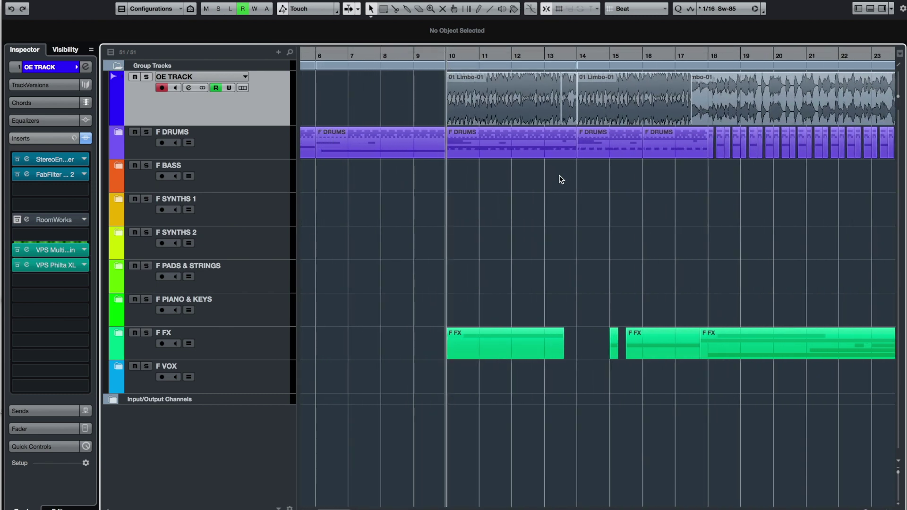
Step: Open the StereoEnhancer insert on the OE TRACK to inspect its Width setting, and close it again
{"action": "scroll", "coordinate": [590, 186], "scroll_direction": "left", "scroll_amount": 2}
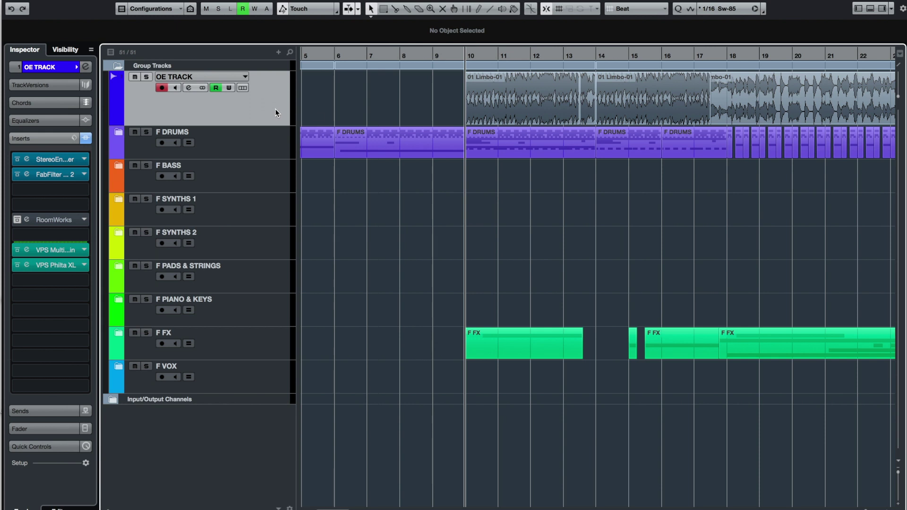
{"action": "scroll", "coordinate": [418, 77], "scroll_direction": "right", "scroll_amount": 5}
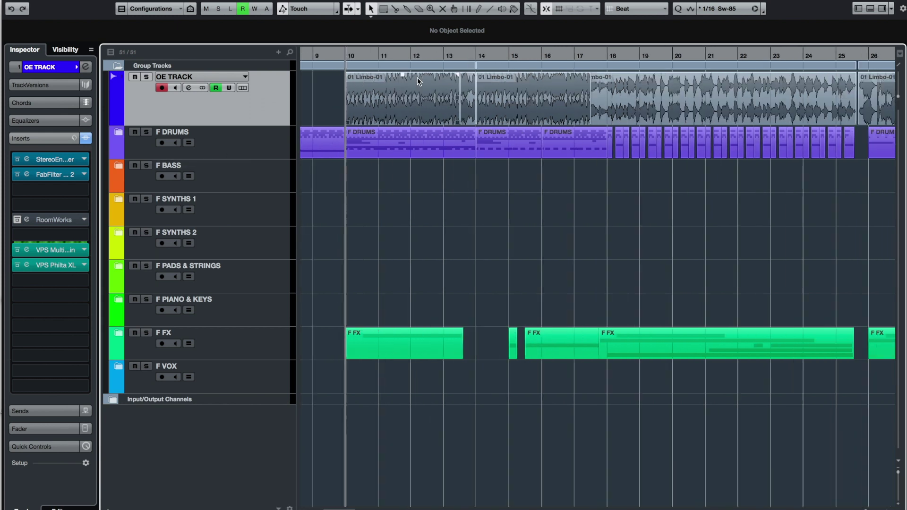
{"action": "left_click", "coordinate": [27, 159]}
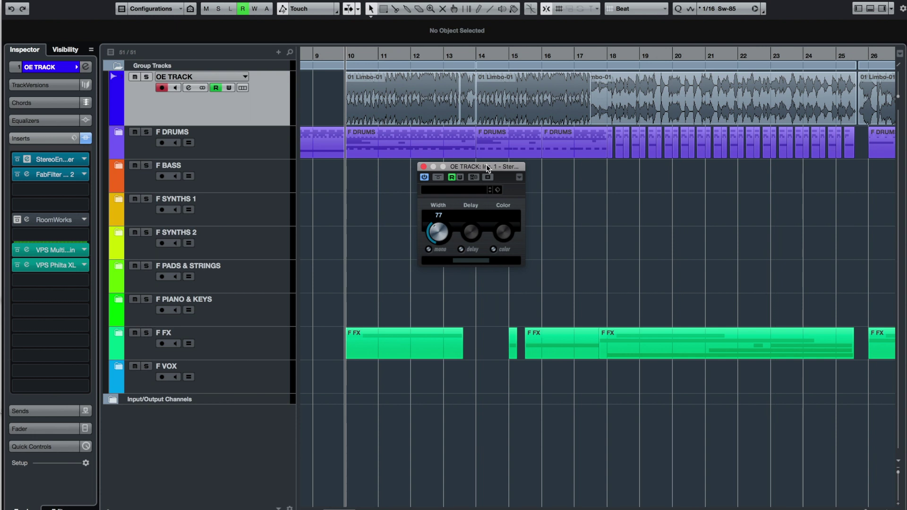
{"action": "left_click_drag", "start_coordinate": [486, 165], "coordinate": [487, 168]}
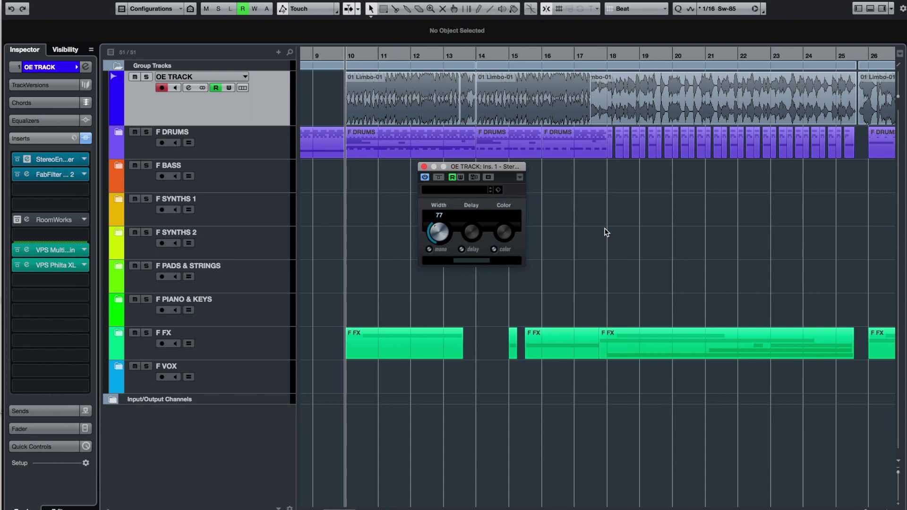
{"action": "left_click_drag", "start_coordinate": [496, 169], "coordinate": [496, 167]}
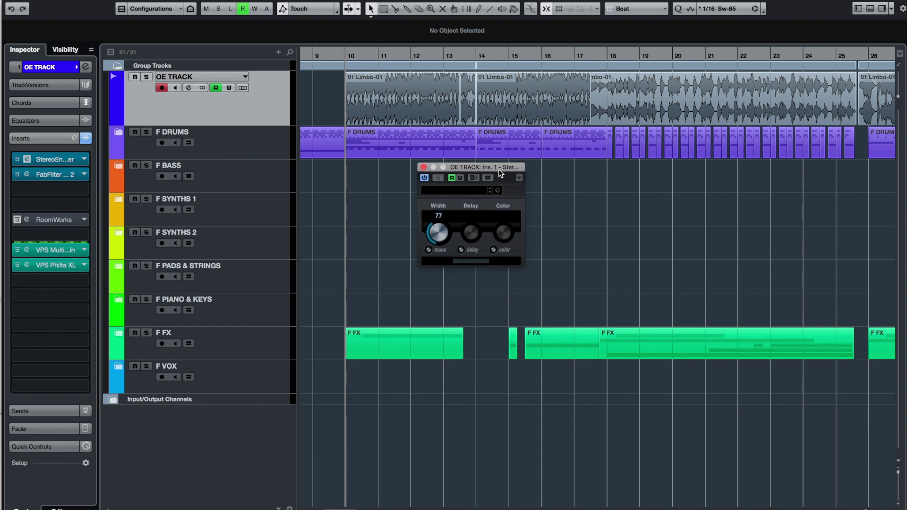
{"action": "left_click", "coordinate": [423, 164]}
Step: Open the FabFilter Pro-Q 2 insert on the OE TRACK and examine its EQ curve and low-frequency cut band
{"action": "left_click", "coordinate": [66, 176]}
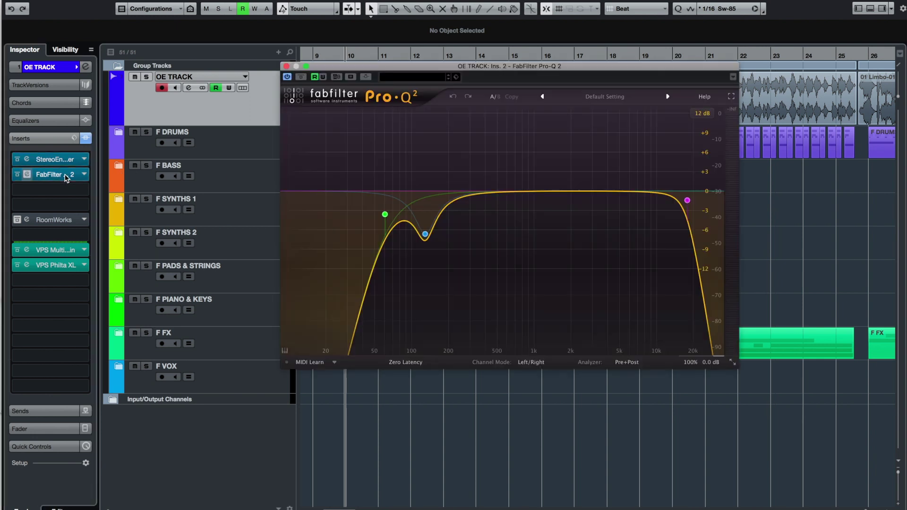
{"action": "left_click_drag", "start_coordinate": [513, 71], "coordinate": [521, 71]}
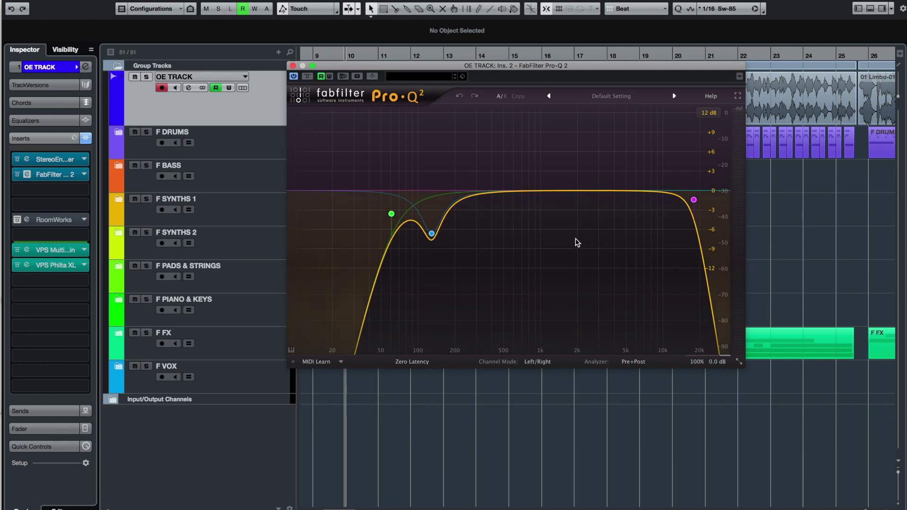
{"action": "left_click_drag", "start_coordinate": [545, 70], "coordinate": [556, 70]}
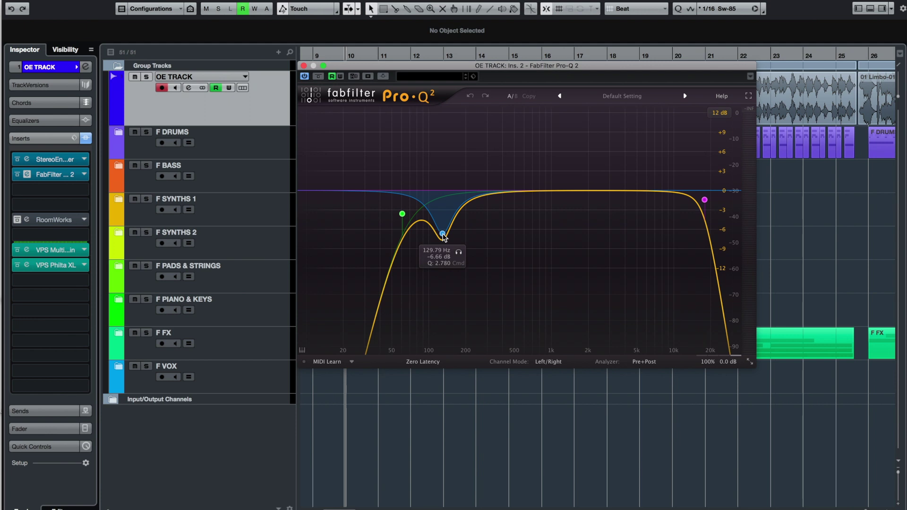
Step: Inspect the low-cut and 130 Hz bands in FabFilter Pro-Q 2 and close the equalizer window
{"action": "left_click", "coordinate": [403, 215]}
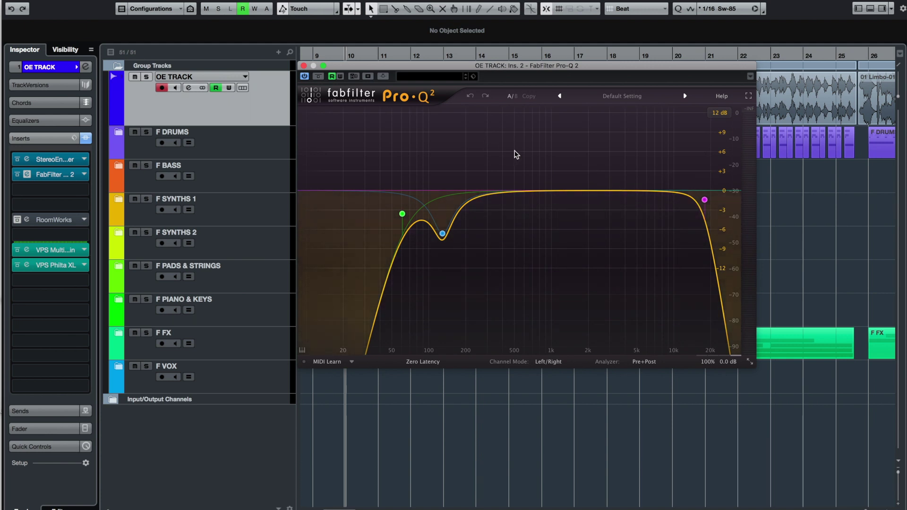
{"action": "left_click_drag", "start_coordinate": [524, 67], "coordinate": [526, 69]}
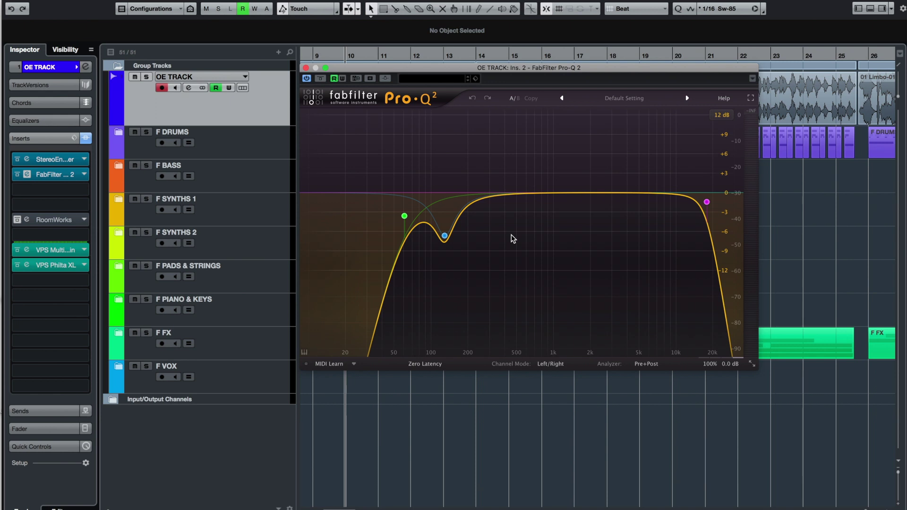
{"action": "left_click", "coordinate": [305, 68]}
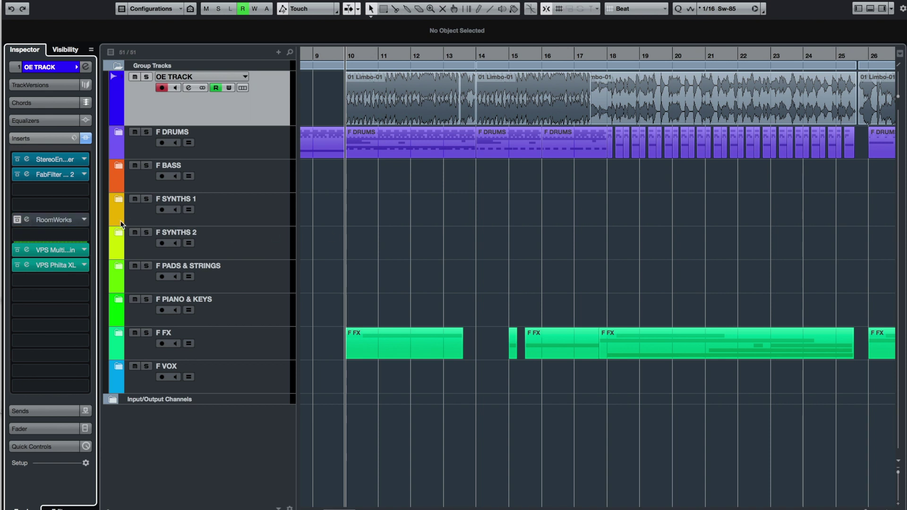
Step: Open the RoomWorks reverb insert on the OE TRACK, inspect its settings, and close it again
{"action": "left_click", "coordinate": [73, 221]}
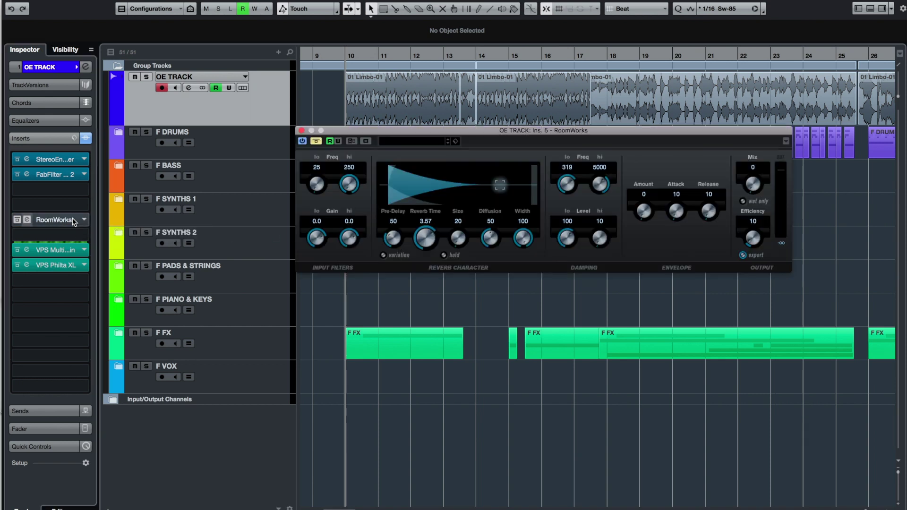
{"action": "left_click_drag", "start_coordinate": [418, 134], "coordinate": [419, 131]}
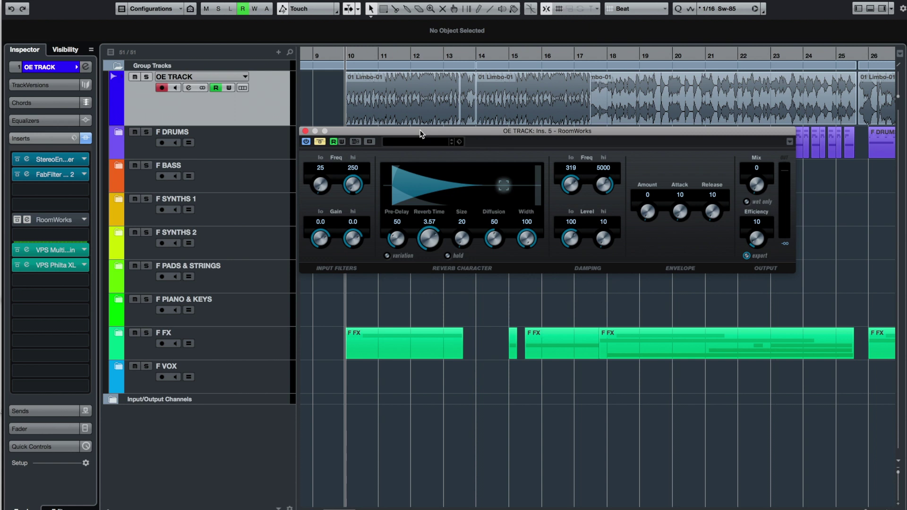
{"action": "left_click", "coordinate": [305, 132]}
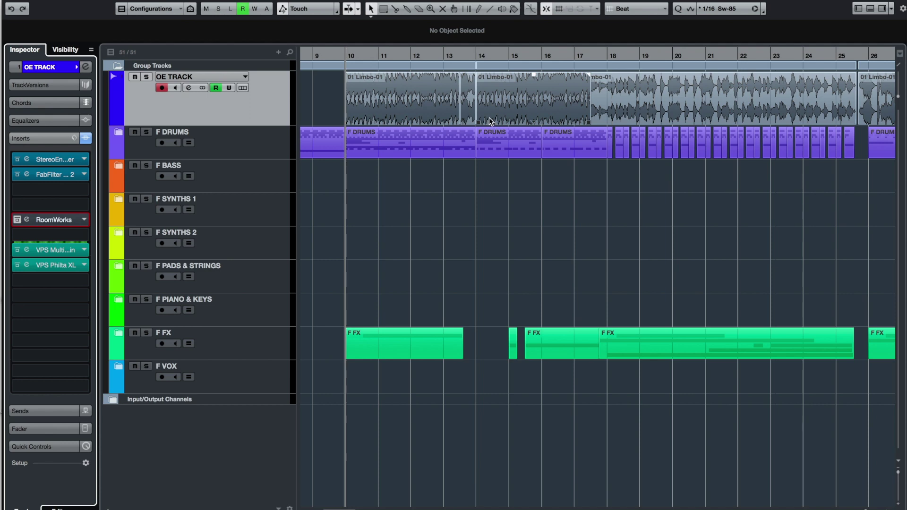
Step: Look over the arrangement for the effect sections and reveal the automation lanes of the OE TRACK
{"action": "scroll", "coordinate": [490, 121], "scroll_direction": "right", "scroll_amount": 3}
{"action": "left_click_drag", "start_coordinate": [867, 509], "coordinate": [861, 509]}
{"action": "scroll", "coordinate": [650, 182], "scroll_direction": "right", "scroll_amount": 8}
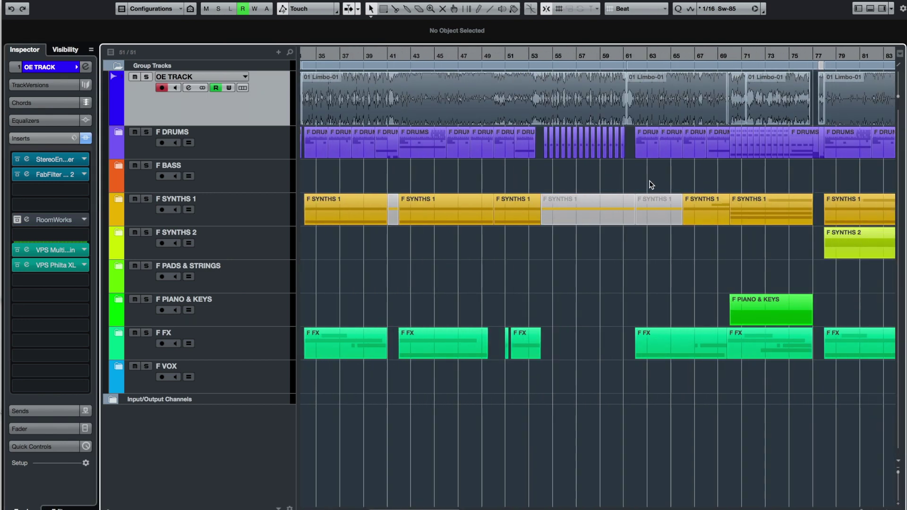
{"action": "scroll", "coordinate": [650, 181], "scroll_direction": "left", "scroll_amount": 7}
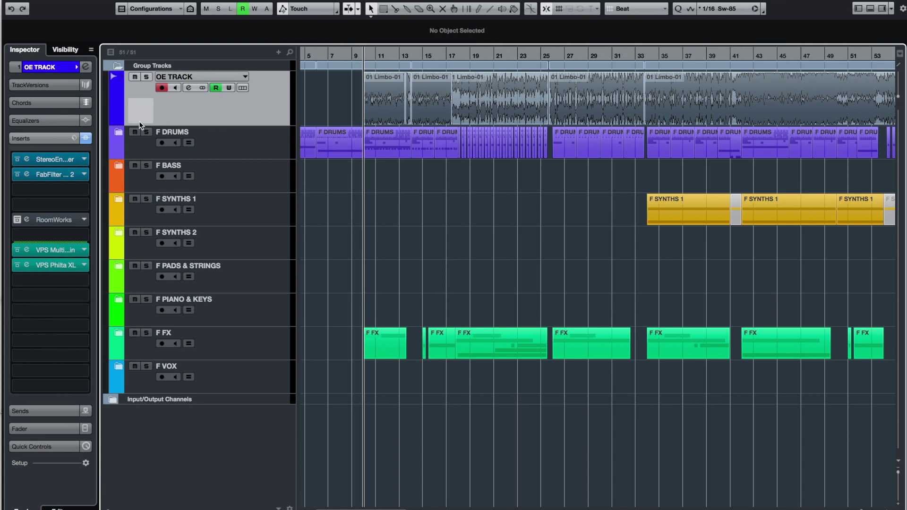
{"action": "left_click", "coordinate": [115, 120]}
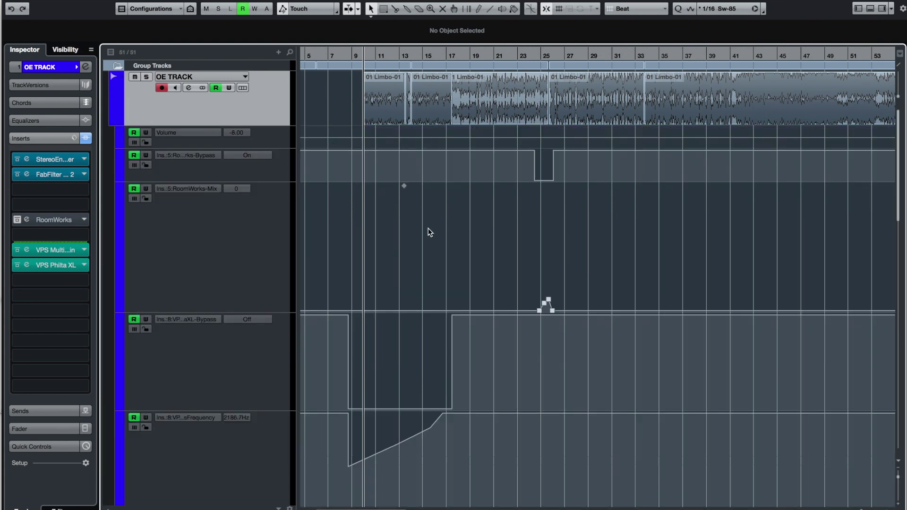
Step: Shrink the OE TRACK automation lanes from RoomWorks Mix down to the last Resonance lane so they all fit in view
{"action": "left_click_drag", "start_coordinate": [861, 509], "coordinate": [857, 509]}
{"action": "left_click_drag", "start_coordinate": [282, 311], "coordinate": [273, 226]}
{"action": "left_click_drag", "start_coordinate": [276, 324], "coordinate": [276, 272]}
{"action": "left_click_drag", "start_coordinate": [261, 477], "coordinate": [270, 314]}
{"action": "left_click", "coordinate": [278, 413]}
{"action": "left_click_drag", "start_coordinate": [278, 413], "coordinate": [279, 357]}
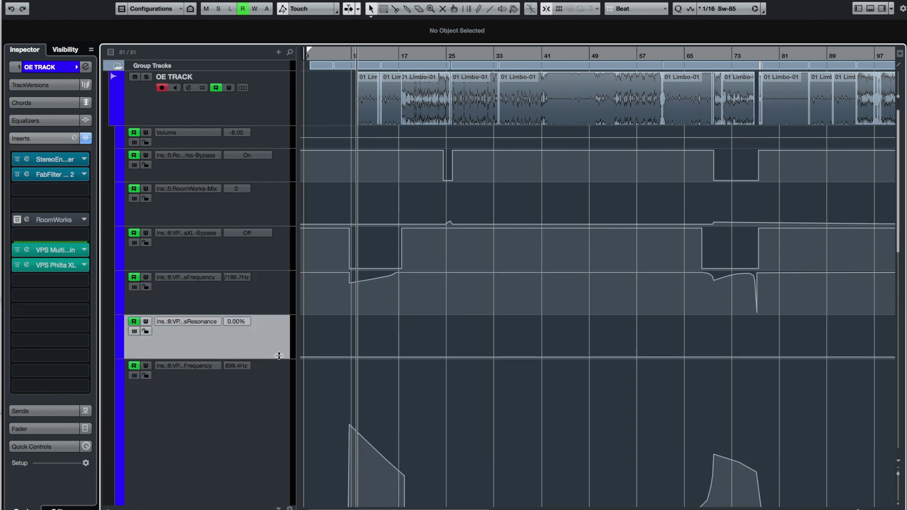
{"action": "scroll", "coordinate": [275, 479], "scroll_direction": "down", "scroll_amount": 4}
{"action": "left_click_drag", "start_coordinate": [274, 320], "coordinate": [274, 216]}
{"action": "left_click", "coordinate": [282, 419]}
{"action": "left_click_drag", "start_coordinate": [282, 419], "coordinate": [286, 261]}
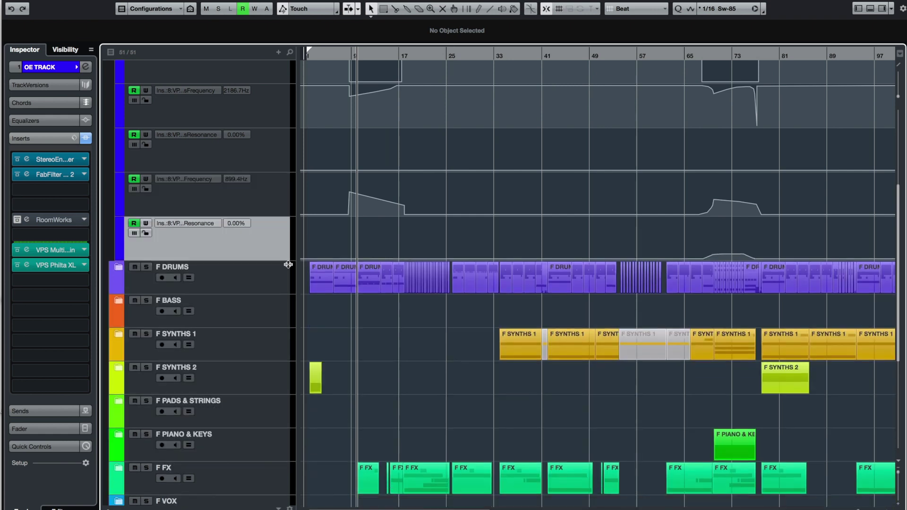
{"action": "scroll", "coordinate": [293, 286], "scroll_direction": "up", "scroll_amount": 4}
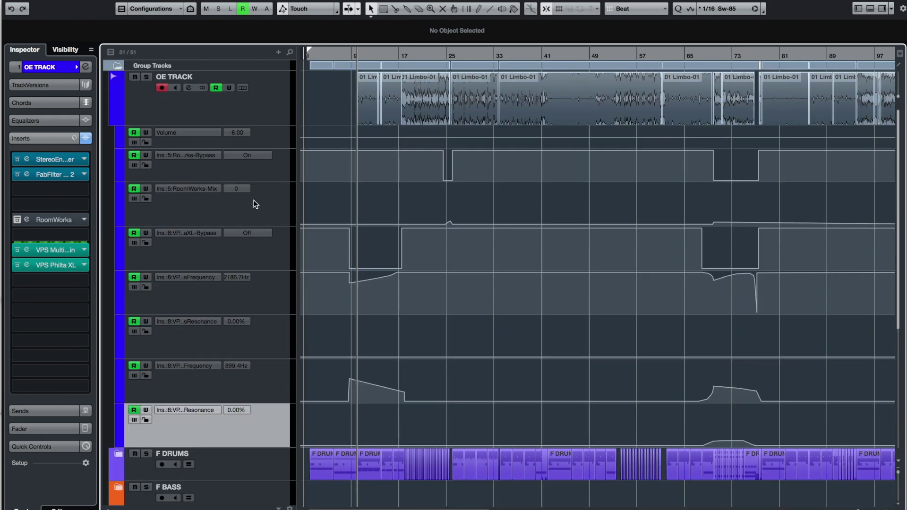
Step: Examine the RoomWorks Bypass and Mix automation on the OE TRACK between about bars 24 and 26
{"action": "left_click", "coordinate": [216, 168]}
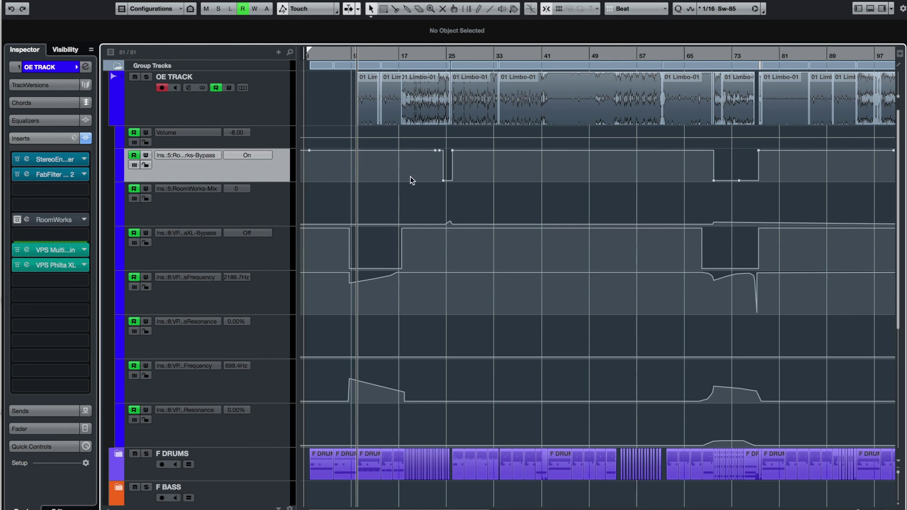
{"action": "left_click_drag", "start_coordinate": [426, 56], "coordinate": [442, 90]}
{"action": "left_click_drag", "start_coordinate": [497, 55], "coordinate": [497, 78]}
{"action": "left_click", "coordinate": [395, 57]}
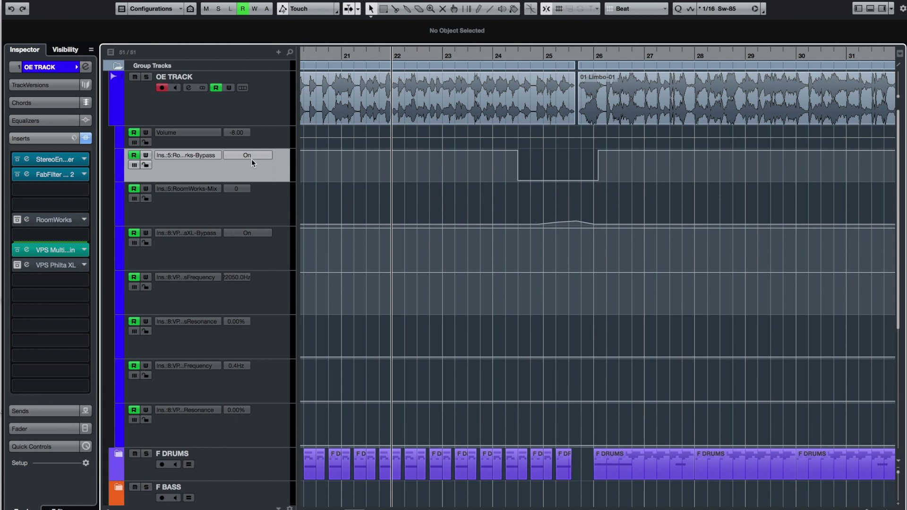
{"action": "left_click", "coordinate": [480, 55]}
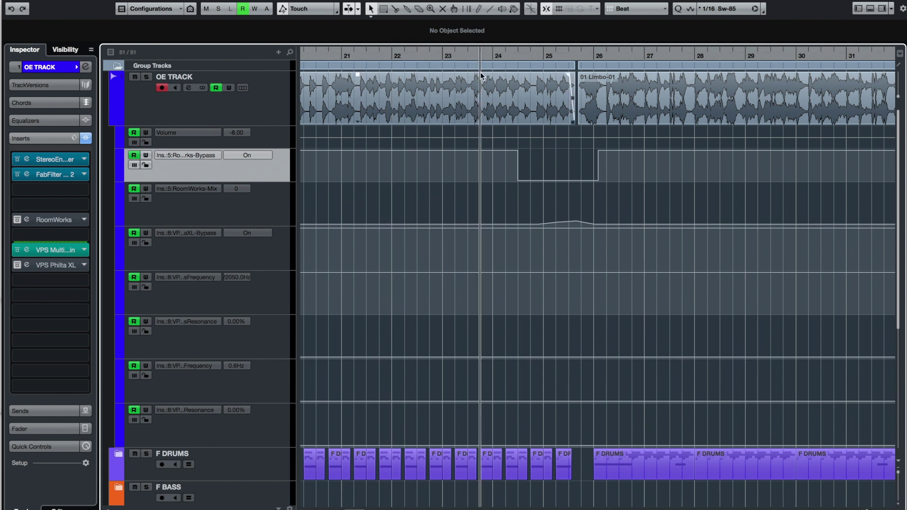
{"action": "left_click", "coordinate": [504, 54]}
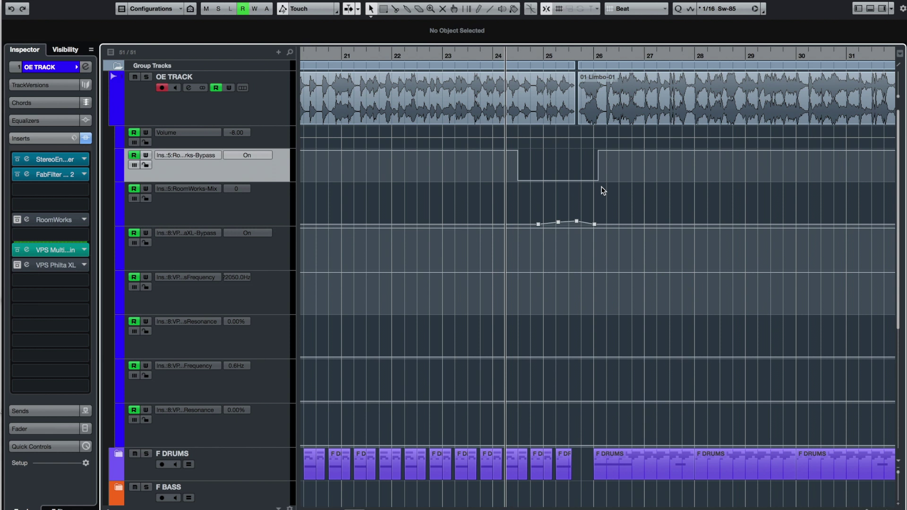
{"action": "left_click", "coordinate": [247, 210]}
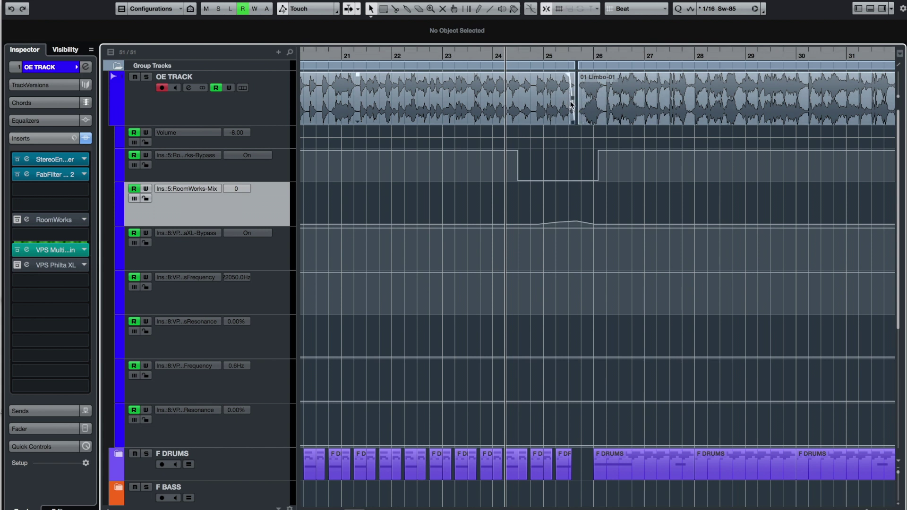
Step: Solo the OE TRACK, play from bar 24 to hear the automated reverb, and clear the solo
{"action": "left_click", "coordinate": [417, 55]}
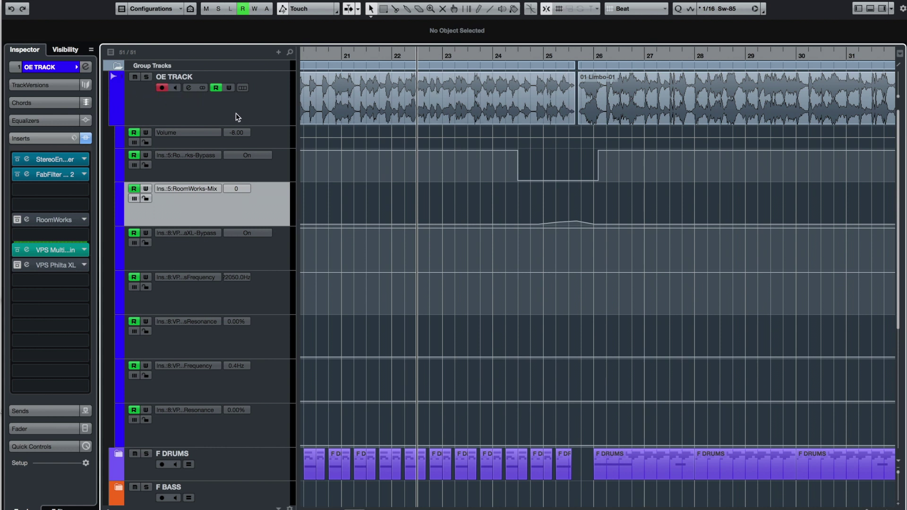
{"action": "left_click", "coordinate": [149, 78]}
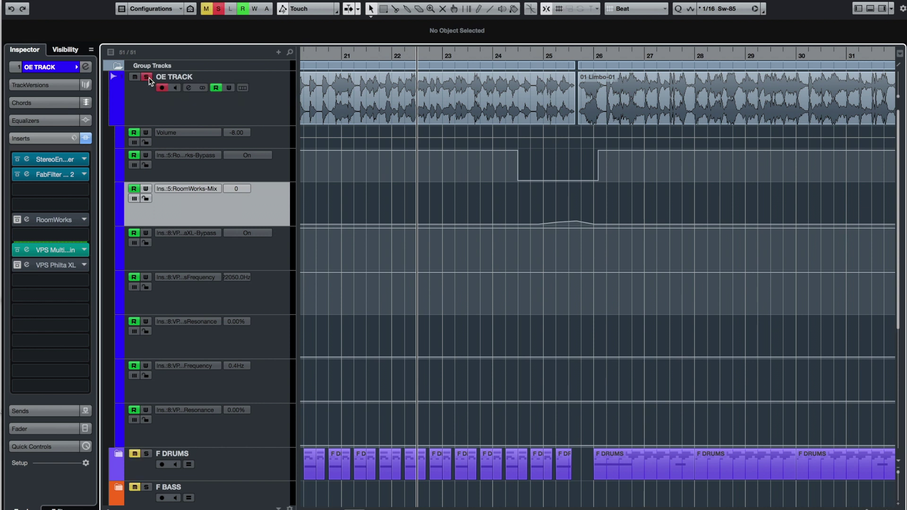
{"action": "left_click", "coordinate": [496, 55]}
{"action": "key", "text": "space"}
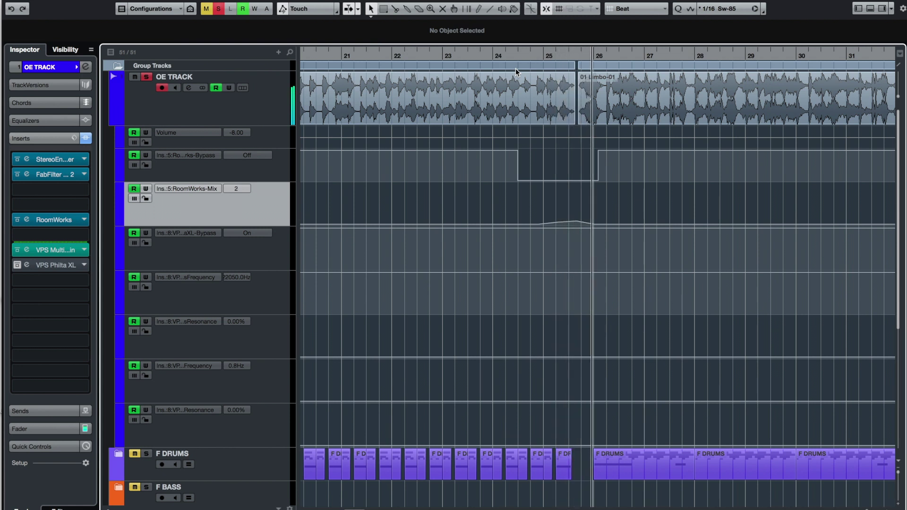
{"action": "left_click", "coordinate": [219, 9]}
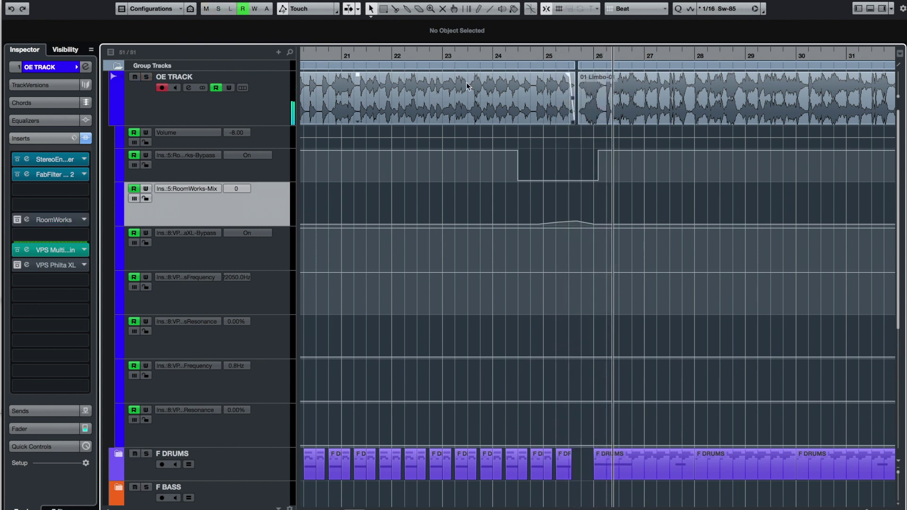
{"action": "left_click", "coordinate": [444, 56]}
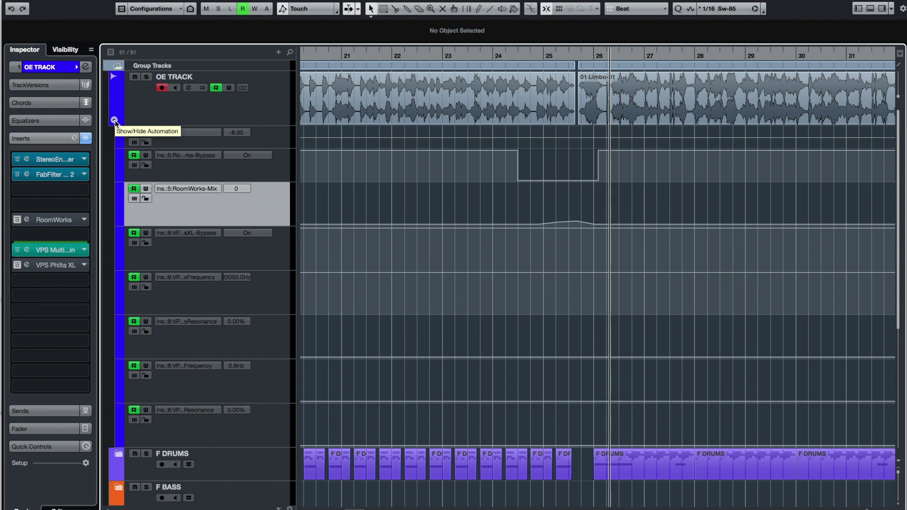
Step: Open the VPS Multiband Sidechain insert on the OE TRACK and examine its low-band envelope settings
{"action": "double_click", "coordinate": [70, 251]}
{"action": "left_click_drag", "start_coordinate": [569, 136], "coordinate": [516, 50]}
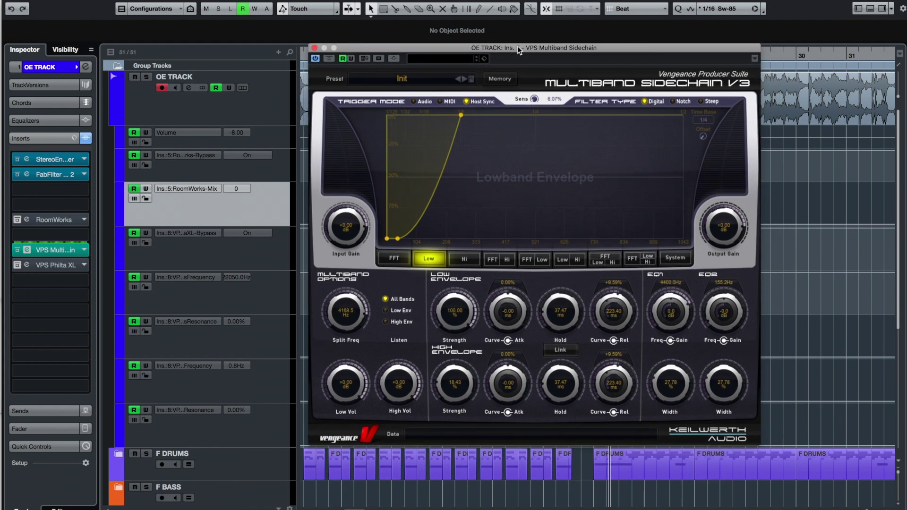
{"action": "left_click_drag", "start_coordinate": [521, 51], "coordinate": [519, 51]}
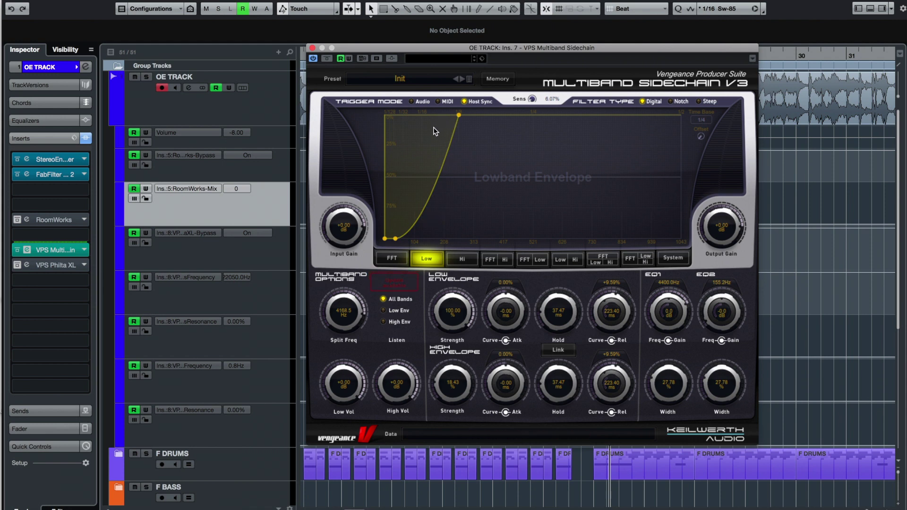
{"action": "left_click_drag", "start_coordinate": [474, 51], "coordinate": [474, 55]}
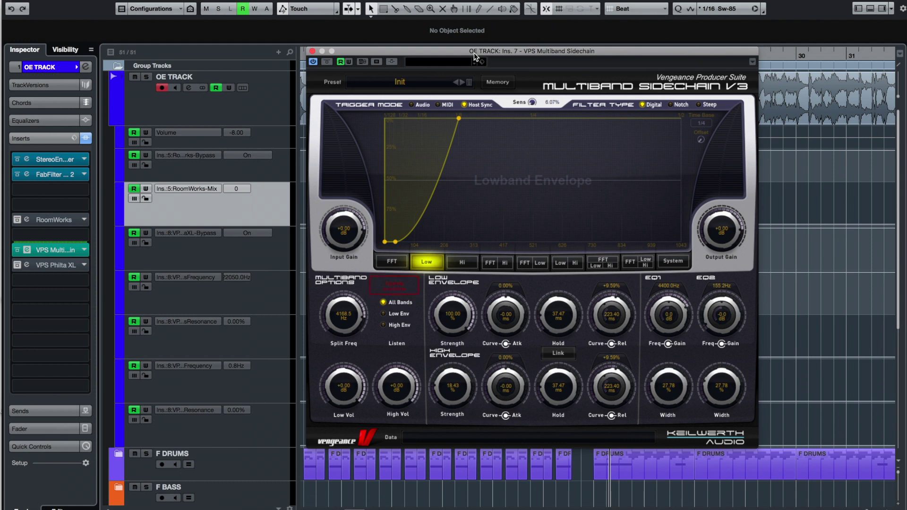
{"action": "left_click_drag", "start_coordinate": [474, 52], "coordinate": [487, 43]}
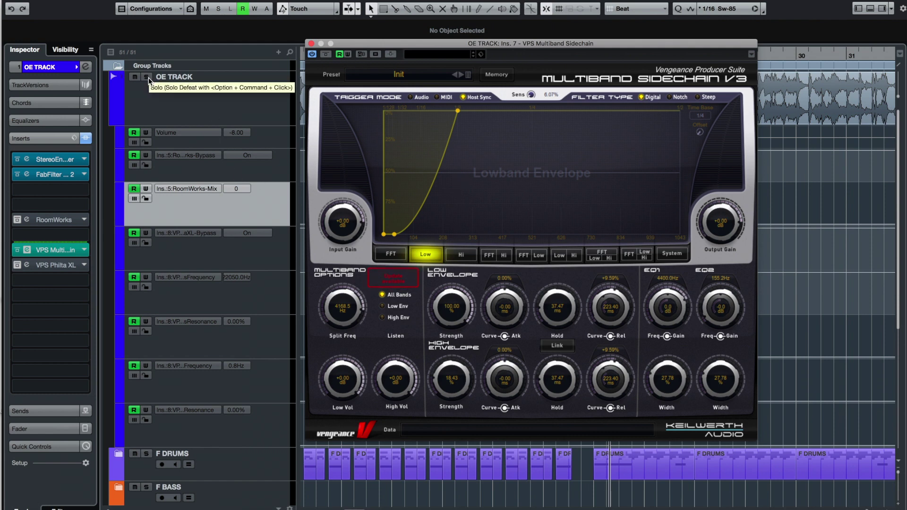
Step: Solo the OE TRACK and play it from bar 26 with the Multiband Sidechain window in view
{"action": "left_click_drag", "start_coordinate": [380, 42], "coordinate": [438, 155]}
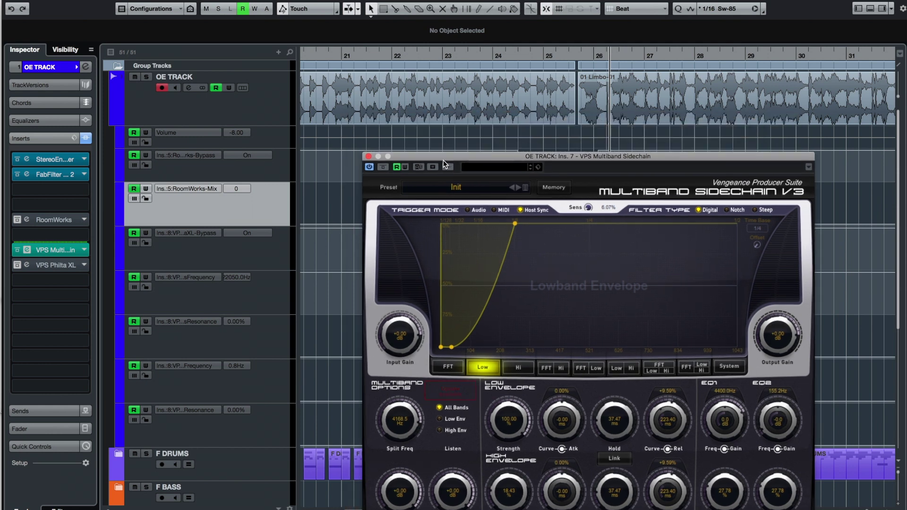
{"action": "left_click", "coordinate": [596, 56]}
{"action": "left_click", "coordinate": [147, 78]}
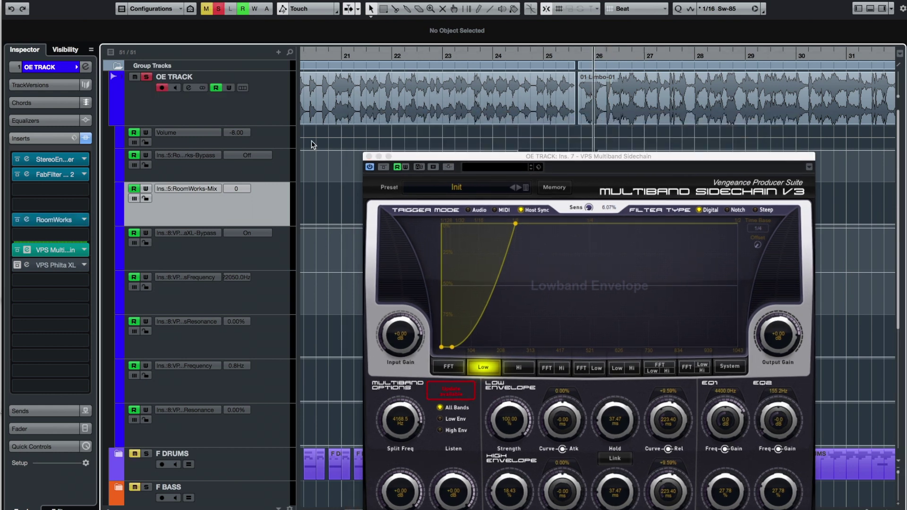
{"action": "left_click_drag", "start_coordinate": [477, 159], "coordinate": [417, 45]}
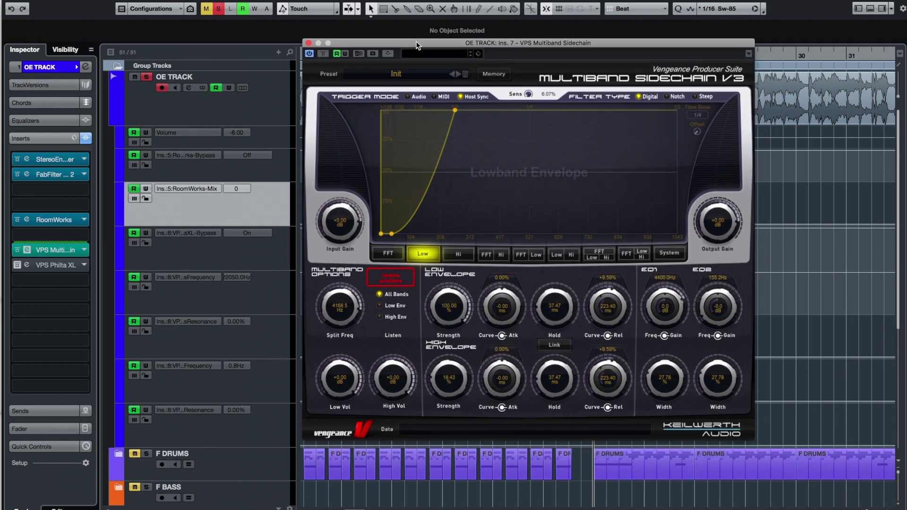
{"action": "key", "text": "space"}
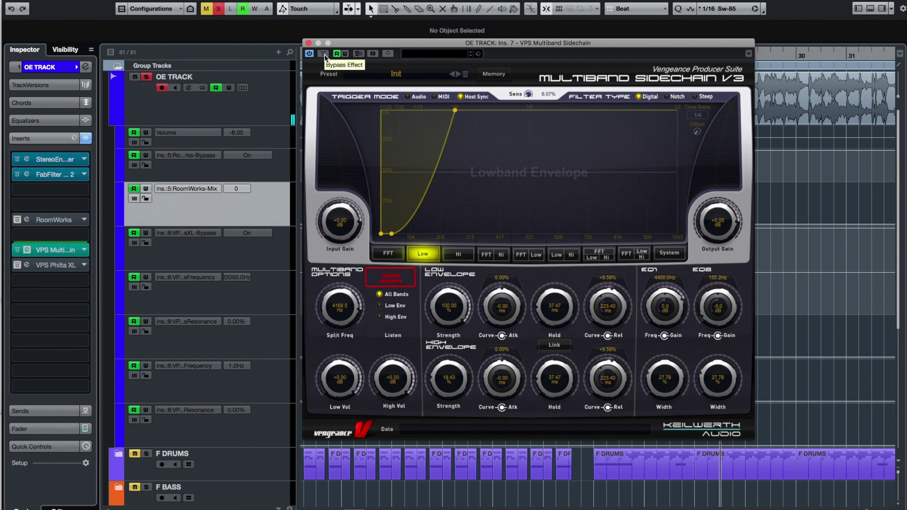
Step: Replay the soloed OE TRACK from just before bar 26, bypassing and re-enabling Multiband Sidechain to compare the sound
{"action": "left_click_drag", "start_coordinate": [364, 46], "coordinate": [417, 123]}
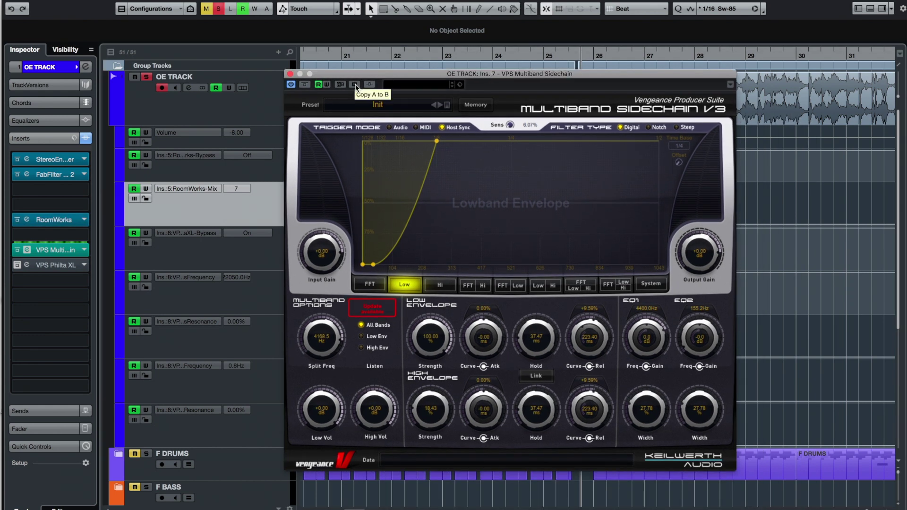
{"action": "left_click_drag", "start_coordinate": [359, 75], "coordinate": [358, 70]}
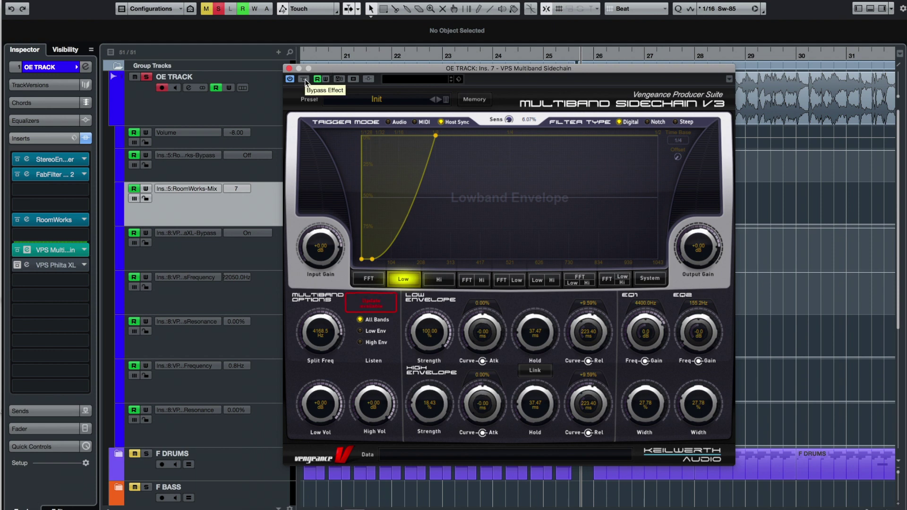
{"action": "key", "text": "space"}
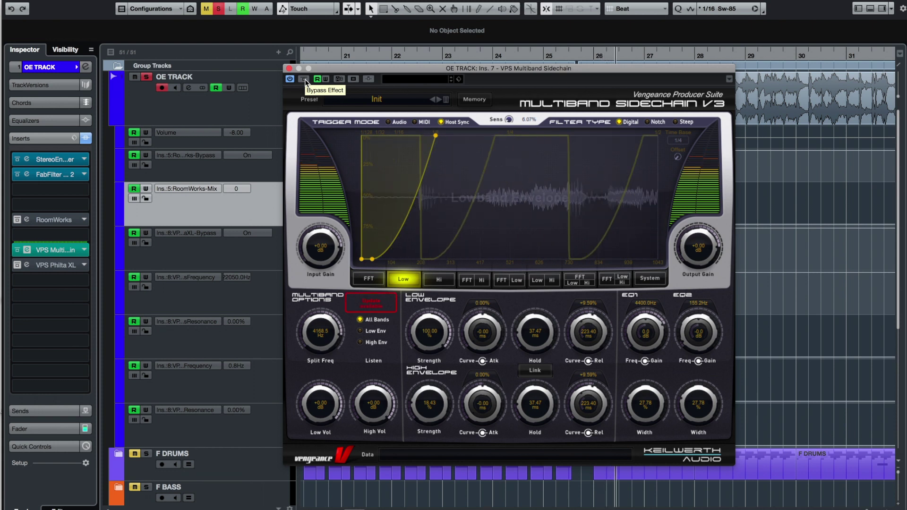
{"action": "left_click", "coordinate": [303, 79]}
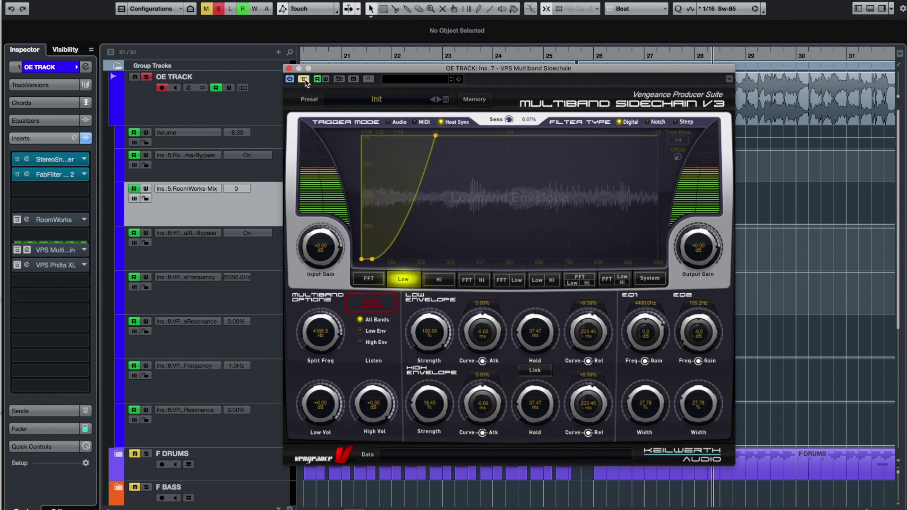
{"action": "left_click", "coordinate": [305, 78]}
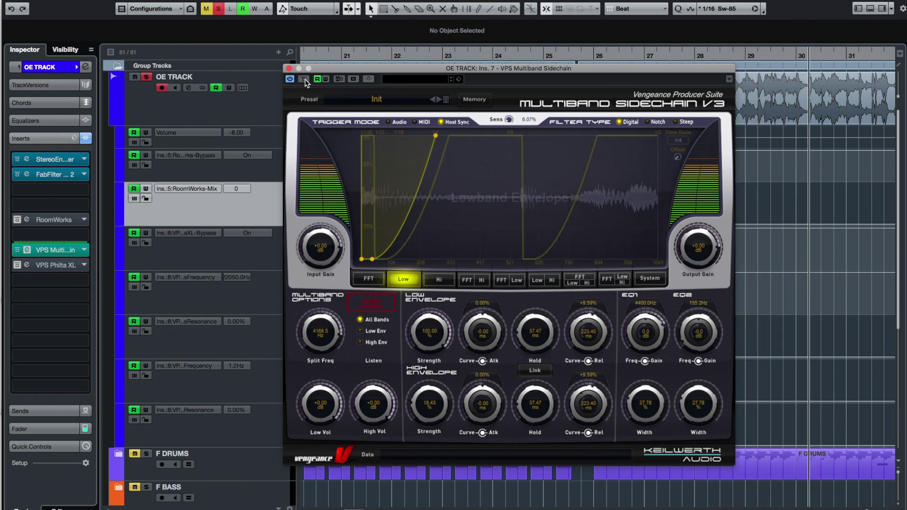
Step: Stop playback and close the OE TRACK's Multiband Sidechain window after moving it clear of the arrangement
{"action": "key", "text": "space"}
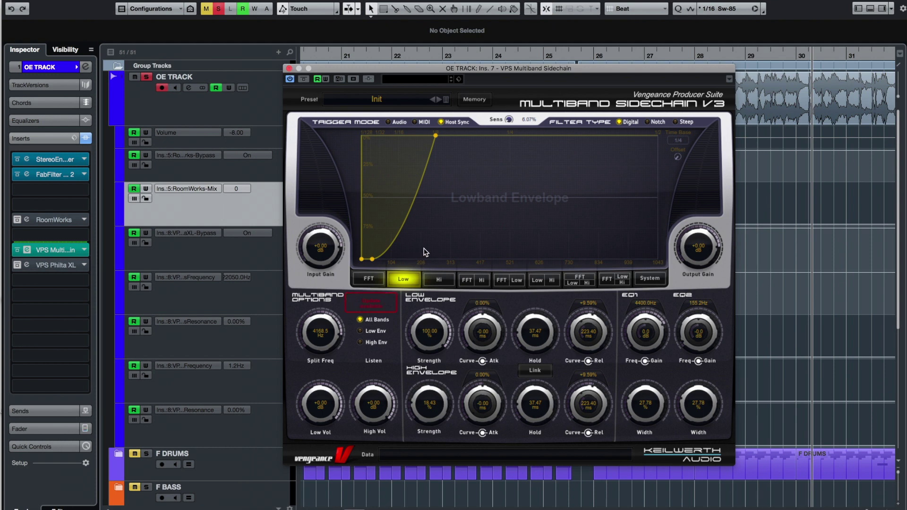
{"action": "left_click_drag", "start_coordinate": [501, 68], "coordinate": [499, 38]}
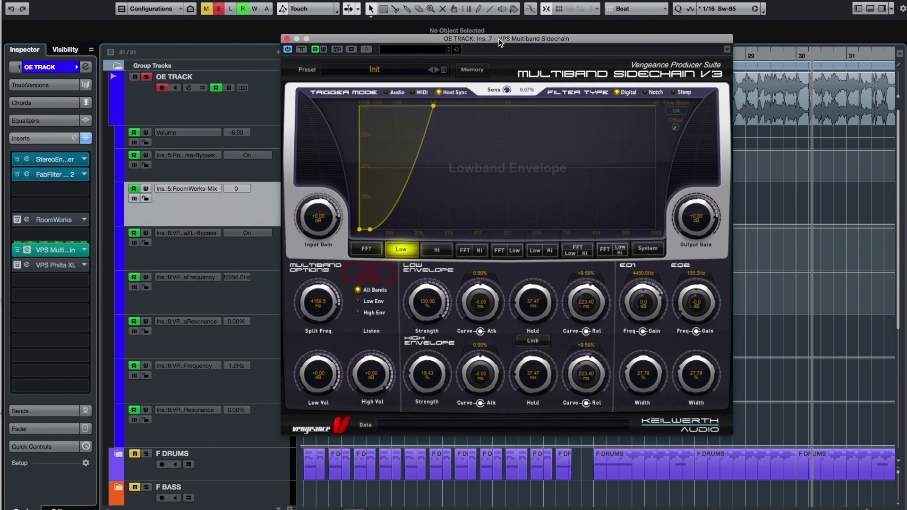
{"action": "left_click_drag", "start_coordinate": [567, 40], "coordinate": [569, 36]}
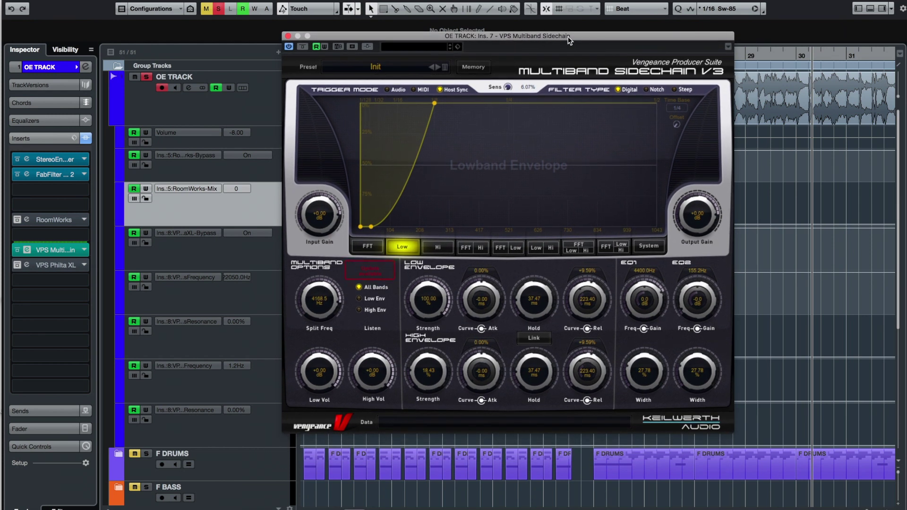
{"action": "left_click_drag", "start_coordinate": [408, 38], "coordinate": [420, 37]}
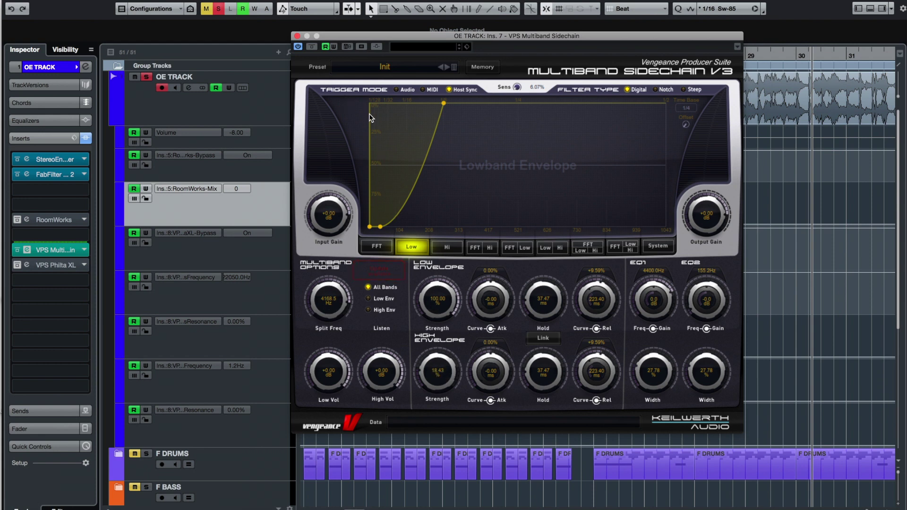
{"action": "left_click", "coordinate": [297, 36]}
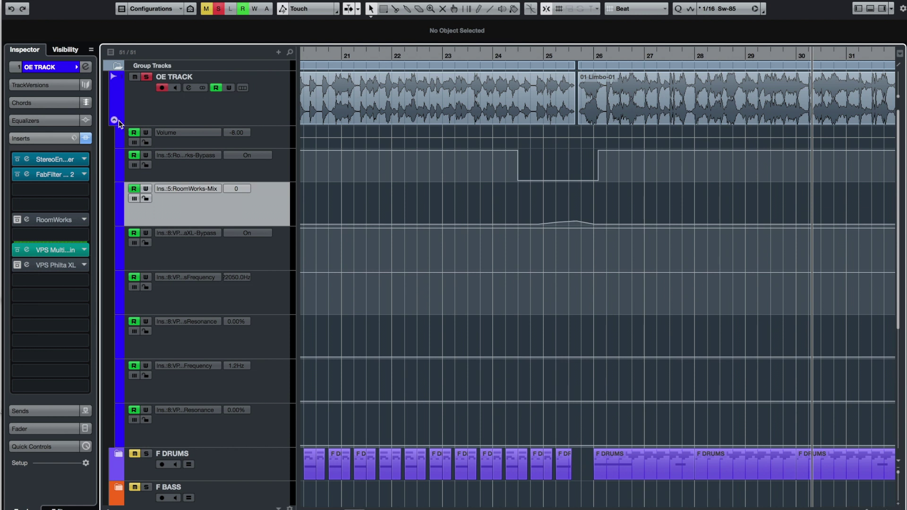
Step: View the VPS Philta XL insert on the OE TRACK, close it, and show its automation across the whole arrangement
{"action": "left_click", "coordinate": [70, 266]}
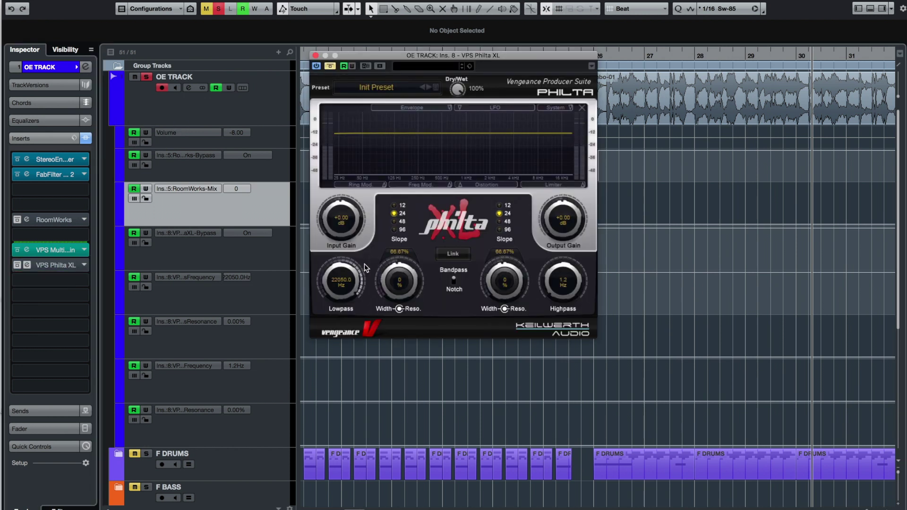
{"action": "left_click", "coordinate": [316, 57]}
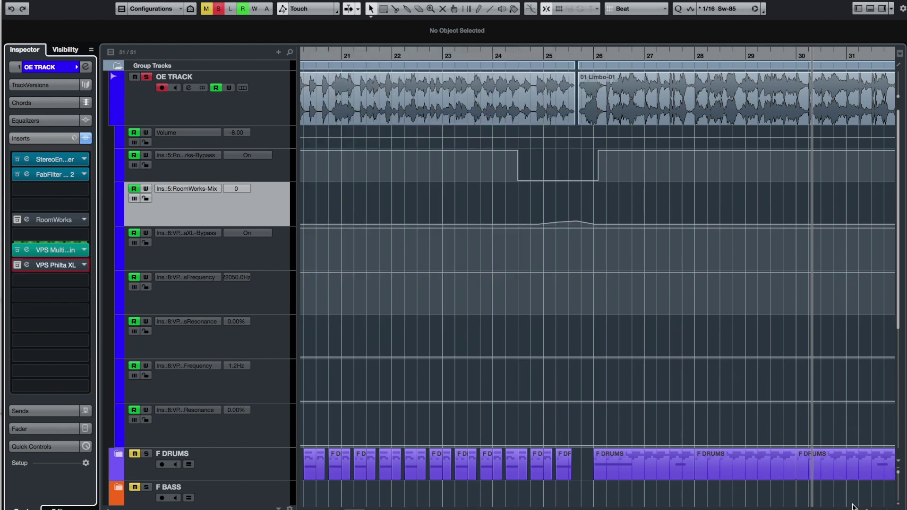
{"action": "key", "text": "g"}
{"action": "key", "text": "g"}
{"action": "key", "text": "g"}
{"action": "key", "text": "g"}
{"action": "key", "text": "g"}
{"action": "key", "text": "g"}
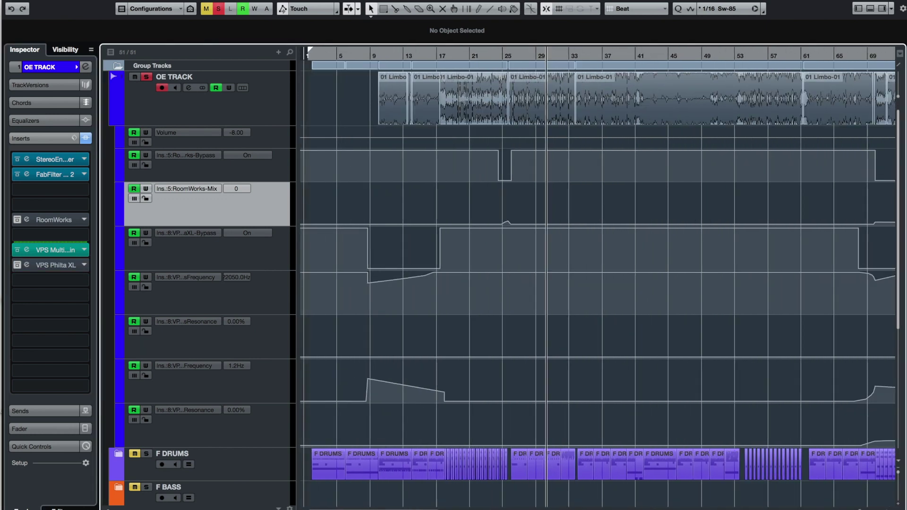
{"action": "key", "text": "g"}
{"action": "key", "text": "g"}
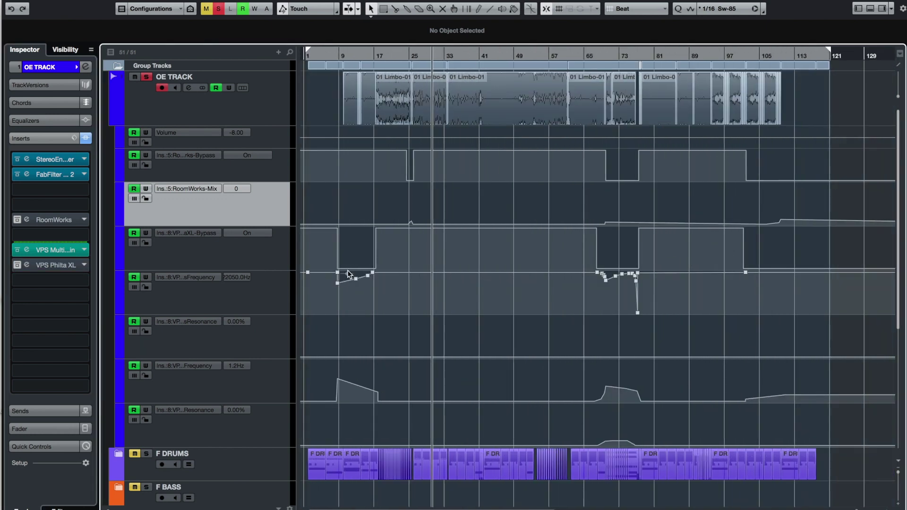
Step: Place the playhead at bar 9 and examine the OE TRACK's filter automation there, around bars 69 to 77, and near bar 101
{"action": "left_click", "coordinate": [342, 58]}
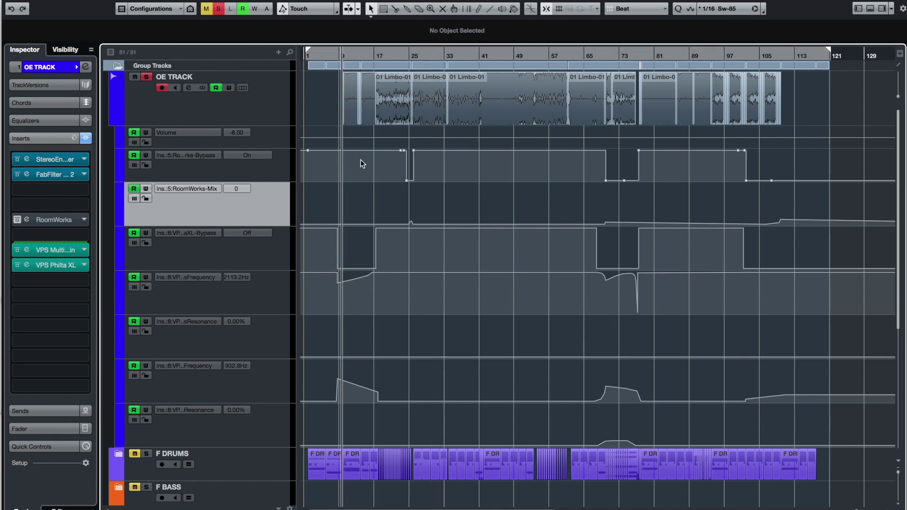
{"action": "left_click_drag", "start_coordinate": [343, 57], "coordinate": [341, 68]}
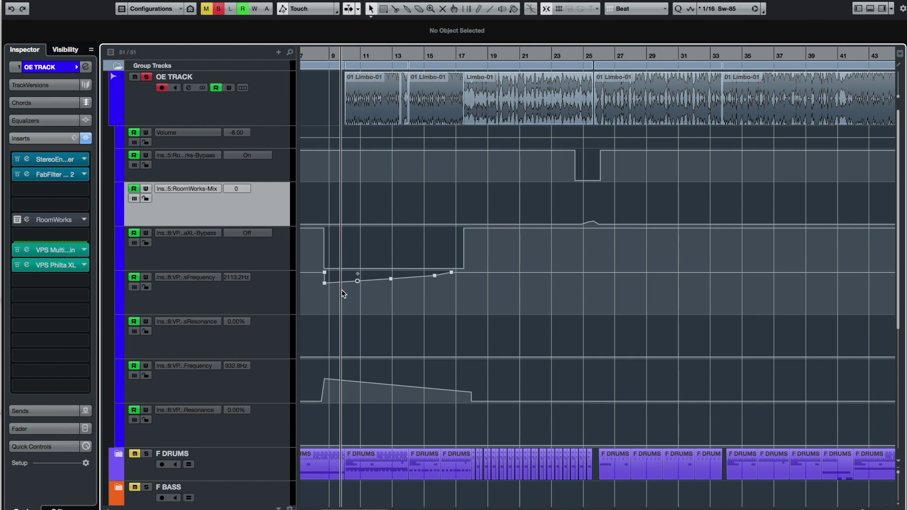
{"action": "scroll", "coordinate": [531, 280], "scroll_direction": "right", "scroll_amount": 15}
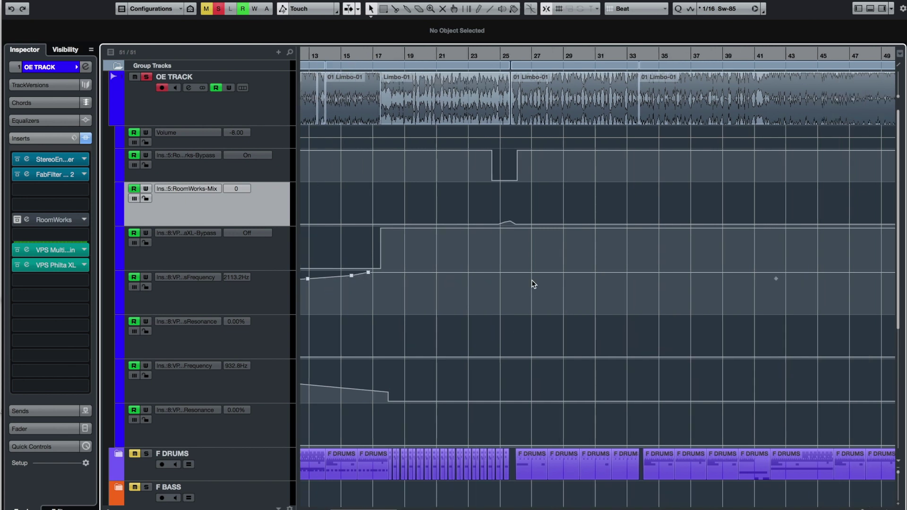
{"action": "scroll", "coordinate": [531, 279], "scroll_direction": "right", "scroll_amount": 4}
{"action": "scroll", "coordinate": [531, 280], "scroll_direction": "left", "scroll_amount": 4}
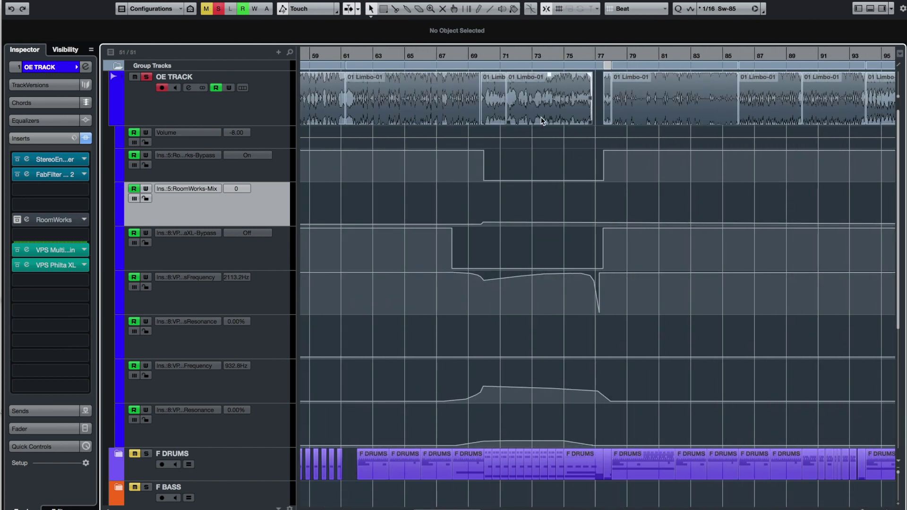
{"action": "left_click_drag", "start_coordinate": [604, 314], "coordinate": [450, 230]}
{"action": "scroll", "coordinate": [651, 173], "scroll_direction": "right", "scroll_amount": 6}
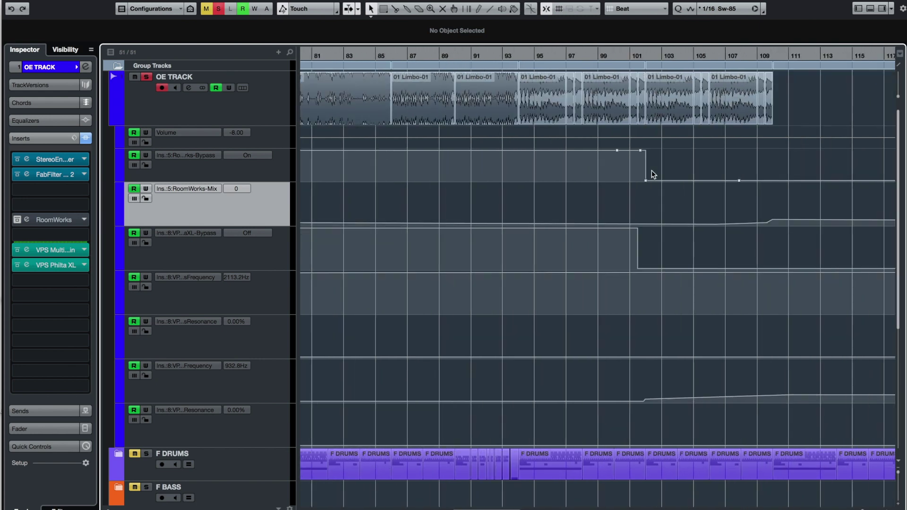
{"action": "scroll", "coordinate": [651, 170], "scroll_direction": "left", "scroll_amount": 3}
Step: Collapse the OE TRACK's automation lanes, clear the solo, and leave the OE TRACK selected
{"action": "left_click", "coordinate": [115, 123]}
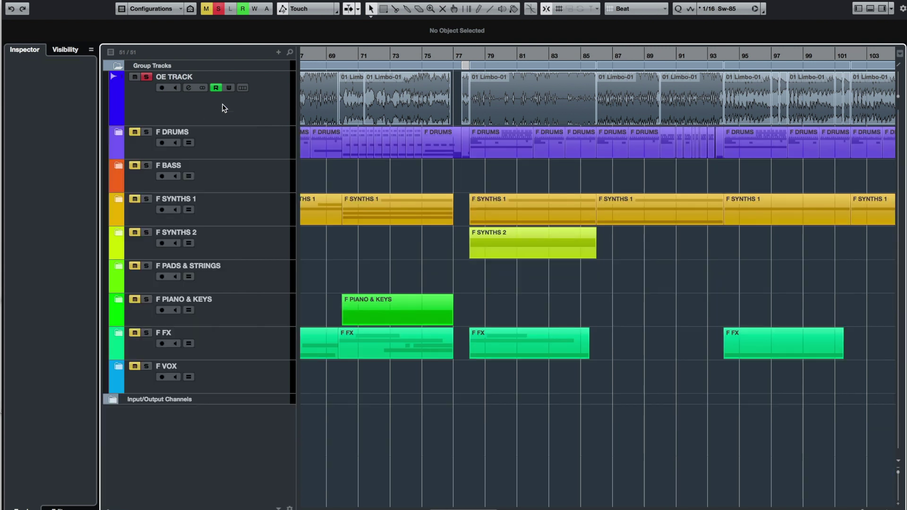
{"action": "left_click", "coordinate": [222, 9]}
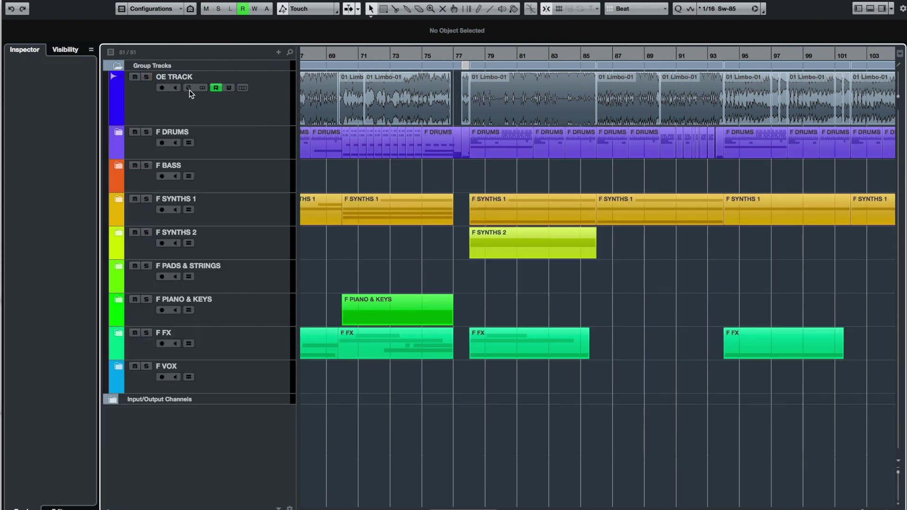
{"action": "left_click", "coordinate": [189, 113]}
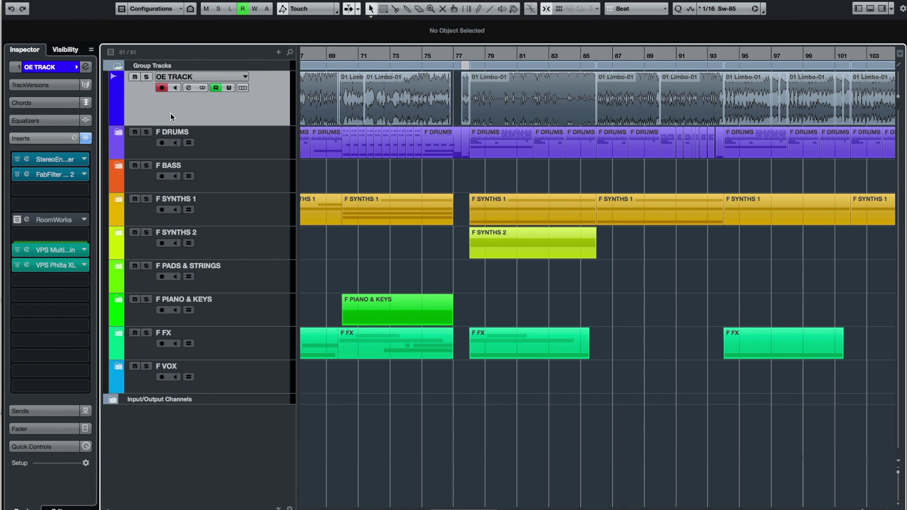
Step: Expand the F DRUMS folder and look through its individual drum tracks around bars 61 to 97
{"action": "left_click", "coordinate": [148, 145]}
{"action": "left_click", "coordinate": [119, 132]}
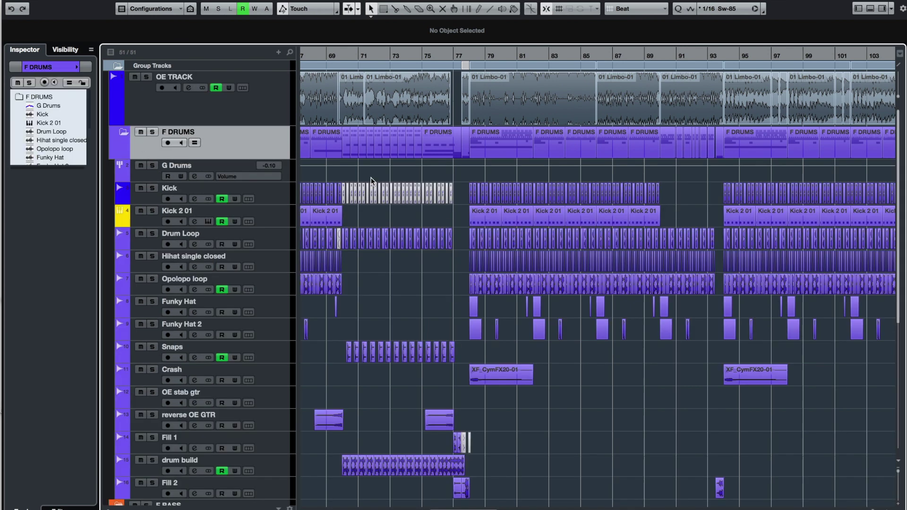
{"action": "left_click", "coordinate": [127, 134]}
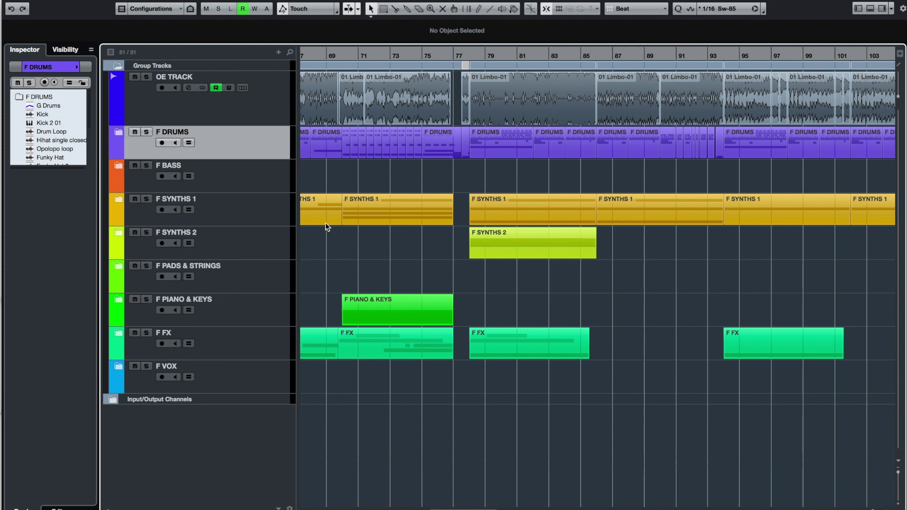
{"action": "scroll", "coordinate": [466, 179], "scroll_direction": "left", "scroll_amount": 5}
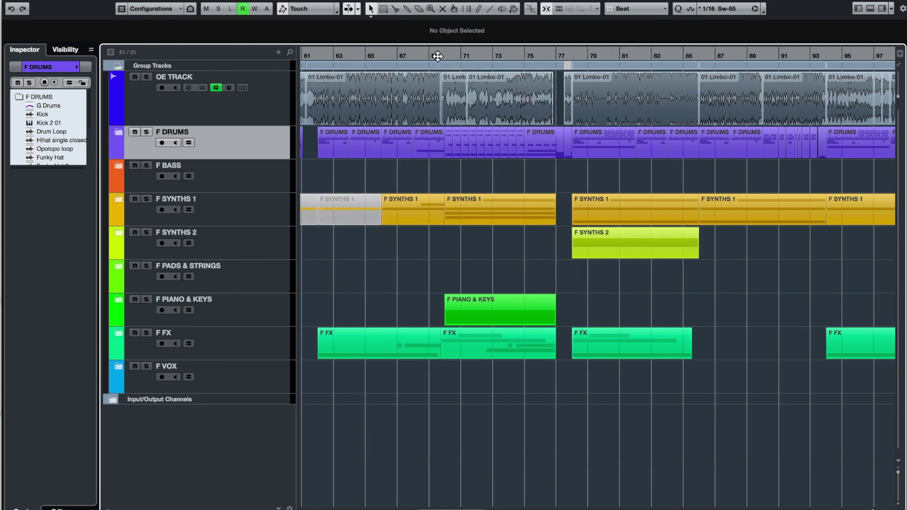
{"action": "left_click", "coordinate": [120, 134]}
{"action": "scroll", "coordinate": [240, 243], "scroll_direction": "down", "scroll_amount": 4}
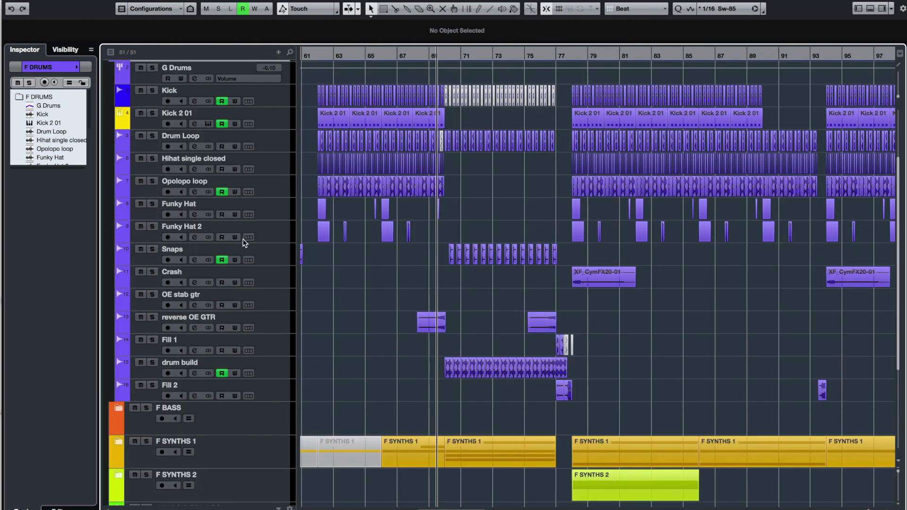
{"action": "scroll", "coordinate": [251, 216], "scroll_direction": "up", "scroll_amount": 4}
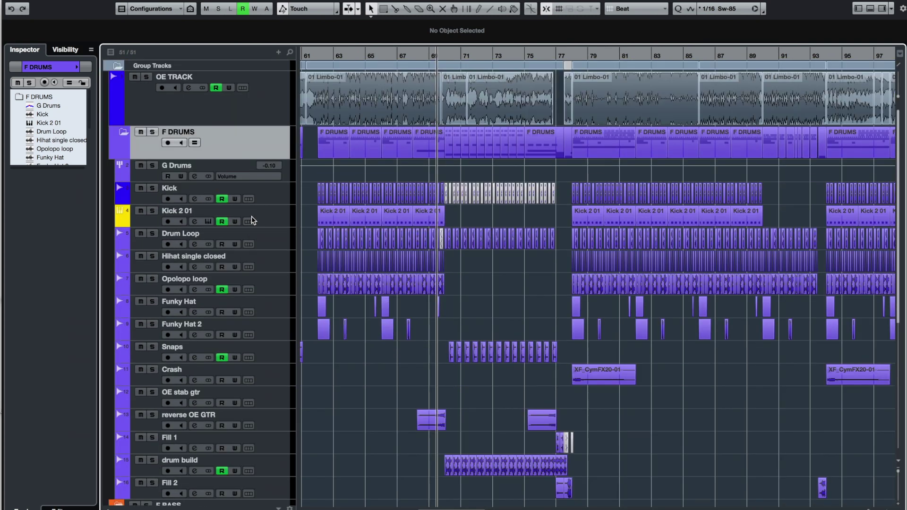
Step: Select the G Drums group, open its FabFilter Pro-Q 2 insert to examine the EQ curve, and close it
{"action": "left_click", "coordinate": [154, 177]}
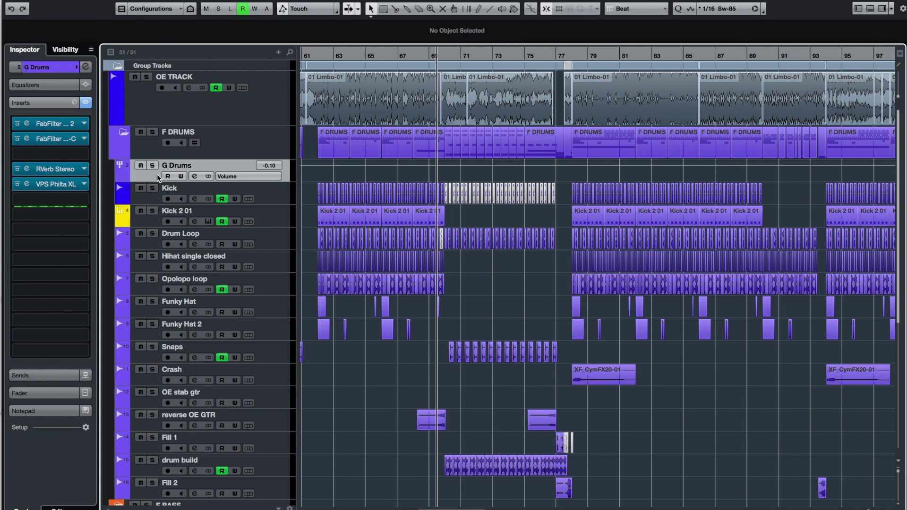
{"action": "left_click", "coordinate": [67, 125]}
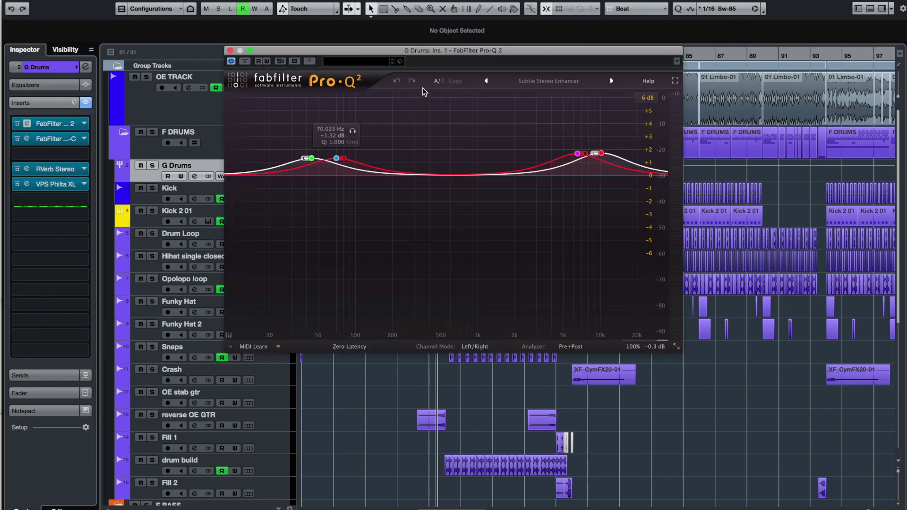
{"action": "left_click_drag", "start_coordinate": [436, 61], "coordinate": [461, 87]}
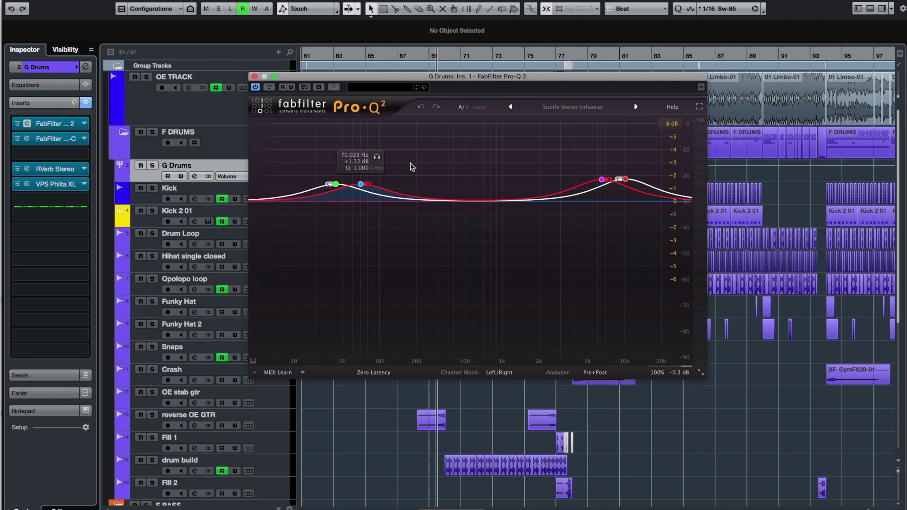
{"action": "left_click", "coordinate": [255, 77]}
Step: Open the FabFilter Pro-C insert on G Drums and examine its attack, release, ratio and threshold settings
{"action": "double_click", "coordinate": [62, 137]}
{"action": "left_click_drag", "start_coordinate": [482, 67], "coordinate": [504, 70]}
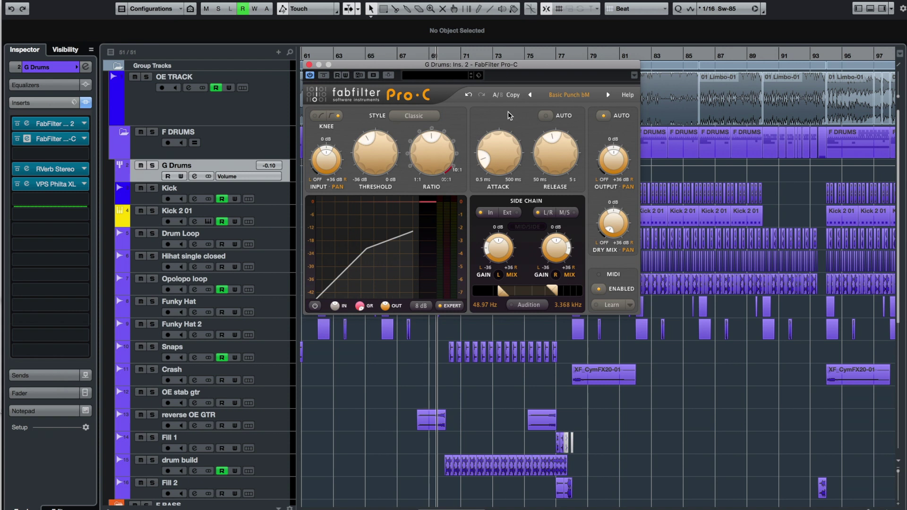
{"action": "left_click_drag", "start_coordinate": [514, 66], "coordinate": [514, 66]}
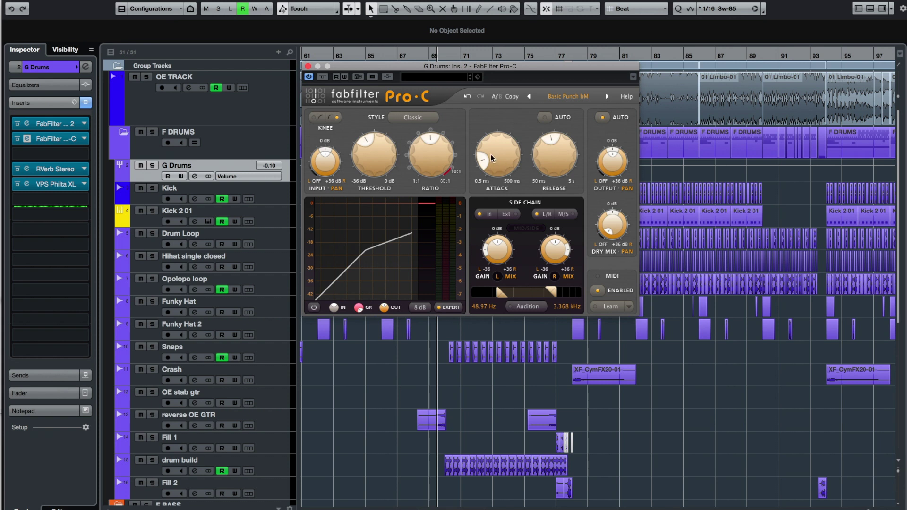
{"action": "left_click_drag", "start_coordinate": [518, 64], "coordinate": [561, 66]}
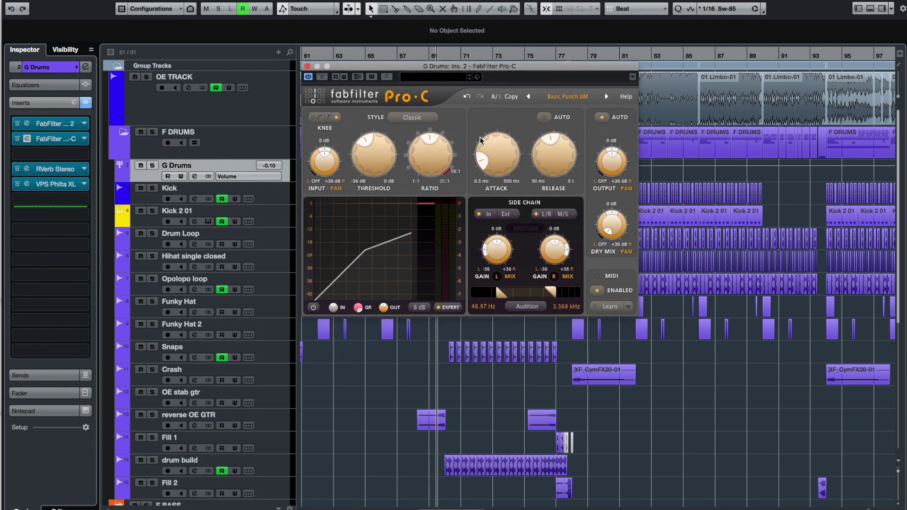
{"action": "mouse_move", "coordinate": [502, 159]}
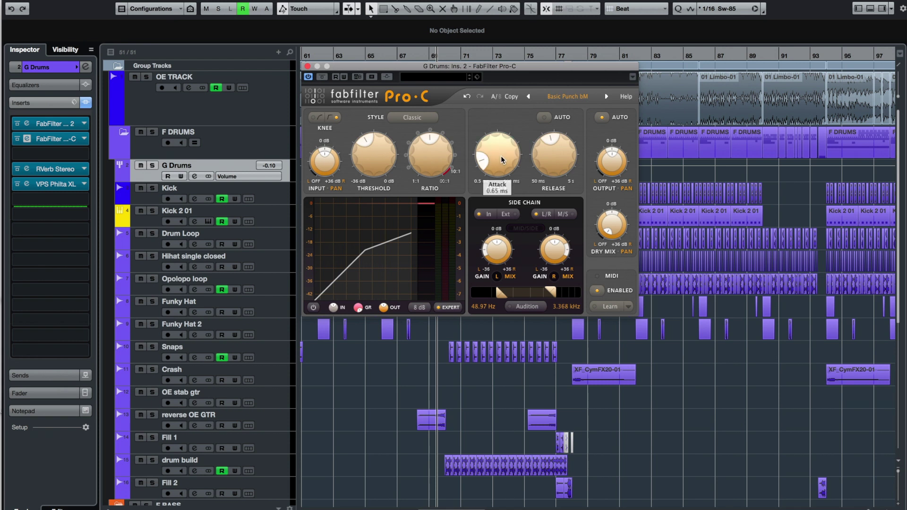
{"action": "mouse_move", "coordinate": [550, 158]}
{"action": "mouse_move", "coordinate": [430, 153]}
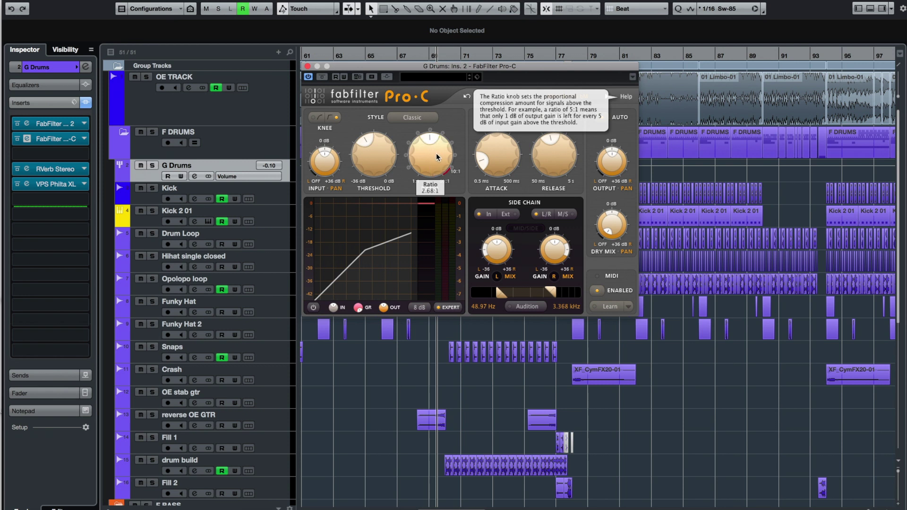
{"action": "mouse_move", "coordinate": [387, 158]}
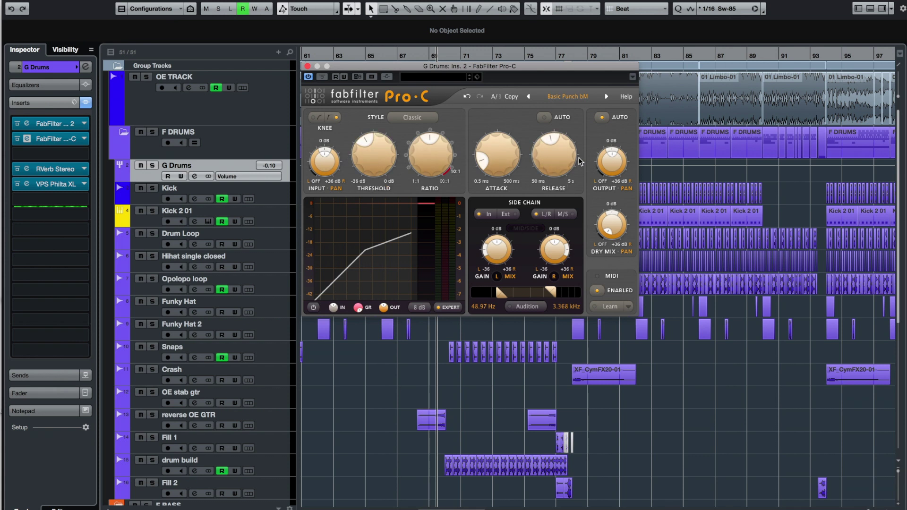
{"action": "left_click_drag", "start_coordinate": [520, 68], "coordinate": [520, 52]}
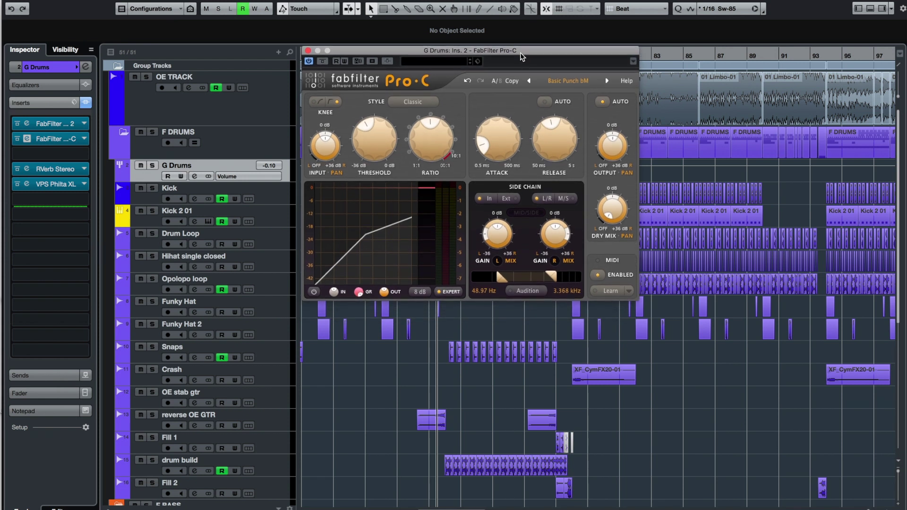
{"action": "left_click_drag", "start_coordinate": [522, 52], "coordinate": [520, 52]}
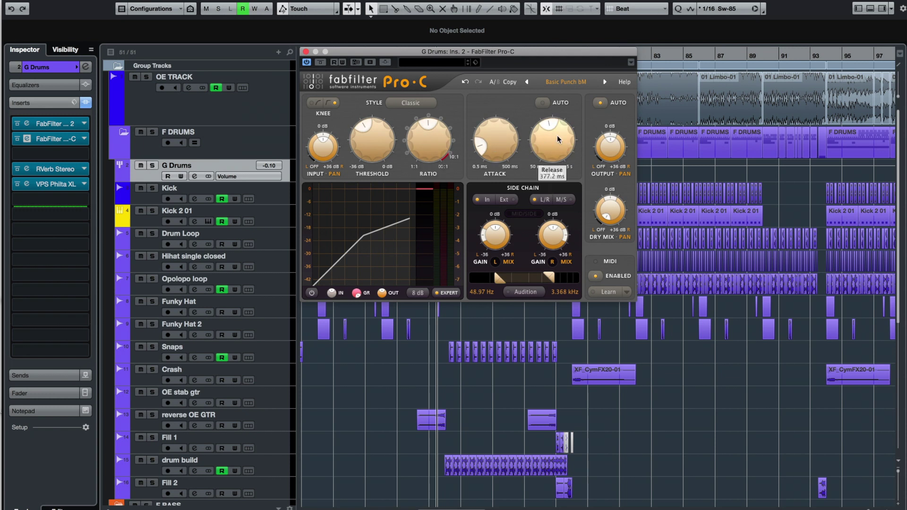
{"action": "mouse_move", "coordinate": [547, 53]}
{"action": "left_mouse_down"}
{"action": "mouse_move", "coordinate": [558, 52]}
{"action": "mouse_move", "coordinate": [547, 52]}
{"action": "left_mouse_up"}
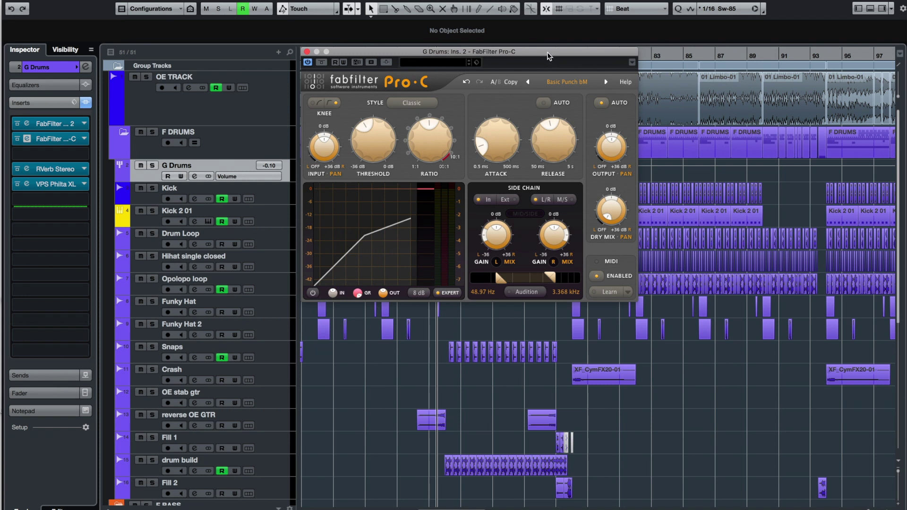
{"action": "left_click_drag", "start_coordinate": [548, 55], "coordinate": [547, 56]}
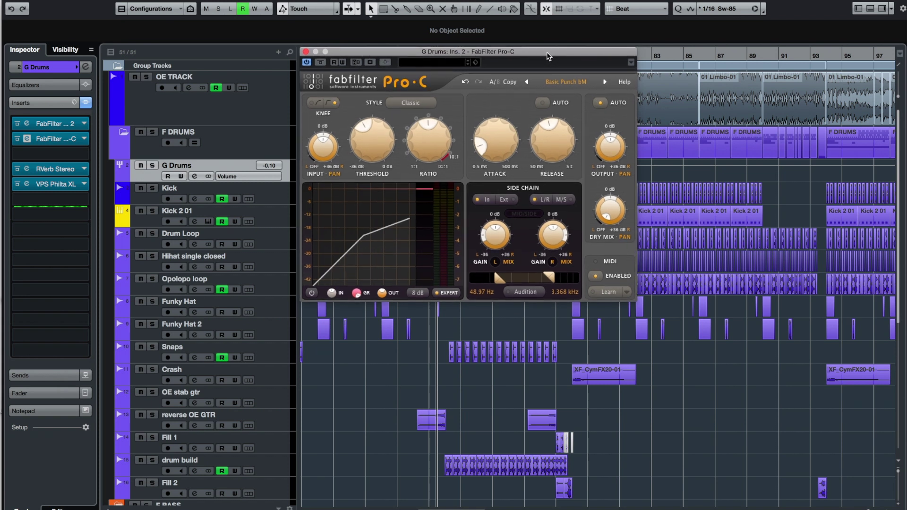
Step: Finish examining the FabFilter Pro-C compressor settings on G Drums and close the plug-in window
{"action": "mouse_move", "coordinate": [547, 54]}
{"action": "left_mouse_down"}
{"action": "mouse_move", "coordinate": [555, 54]}
{"action": "mouse_move", "coordinate": [547, 55]}
{"action": "left_mouse_up"}
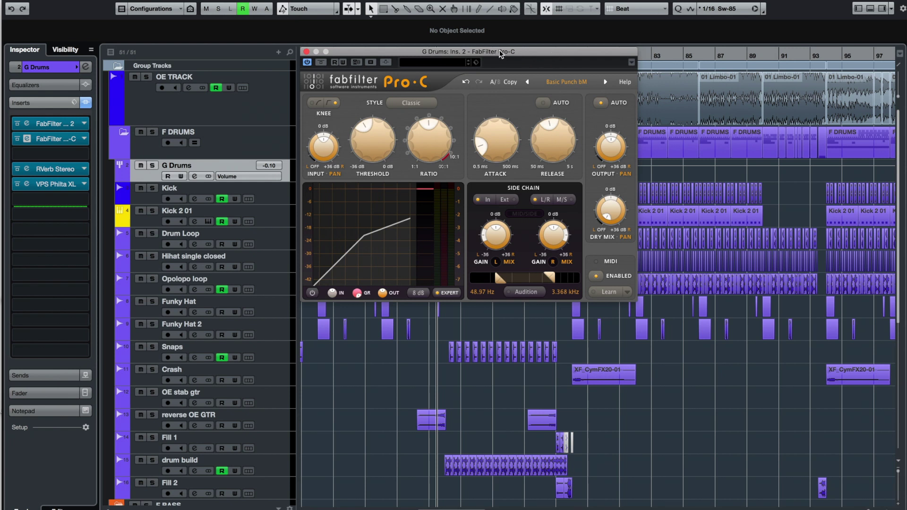
{"action": "left_click_drag", "start_coordinate": [505, 52], "coordinate": [505, 52]}
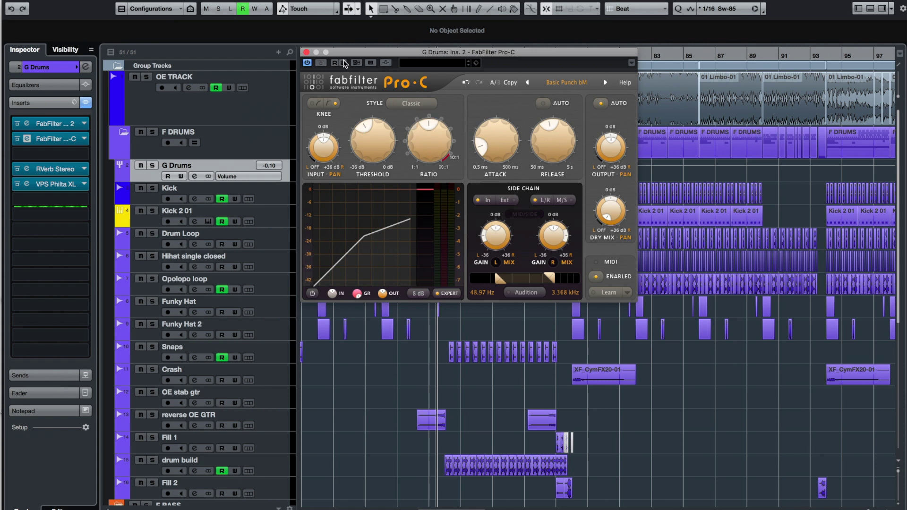
{"action": "left_click_drag", "start_coordinate": [371, 52], "coordinate": [372, 52]}
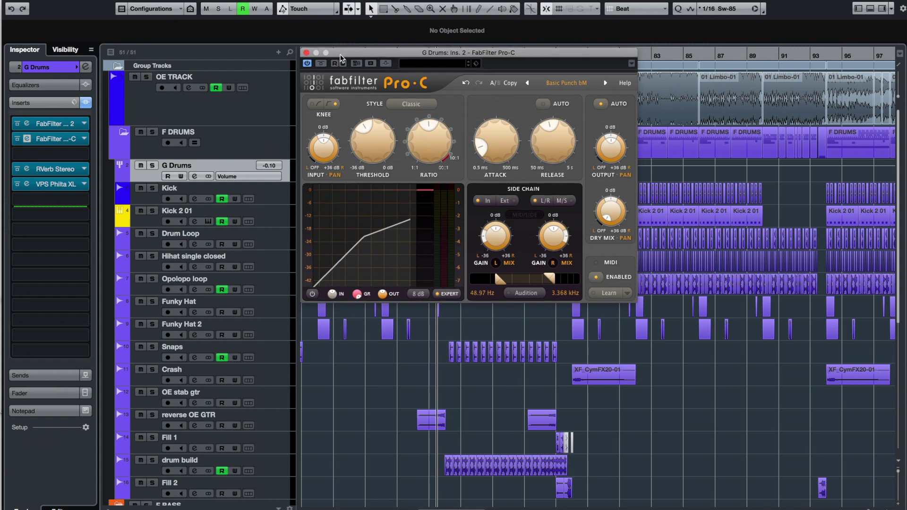
{"action": "left_click", "coordinate": [307, 53]}
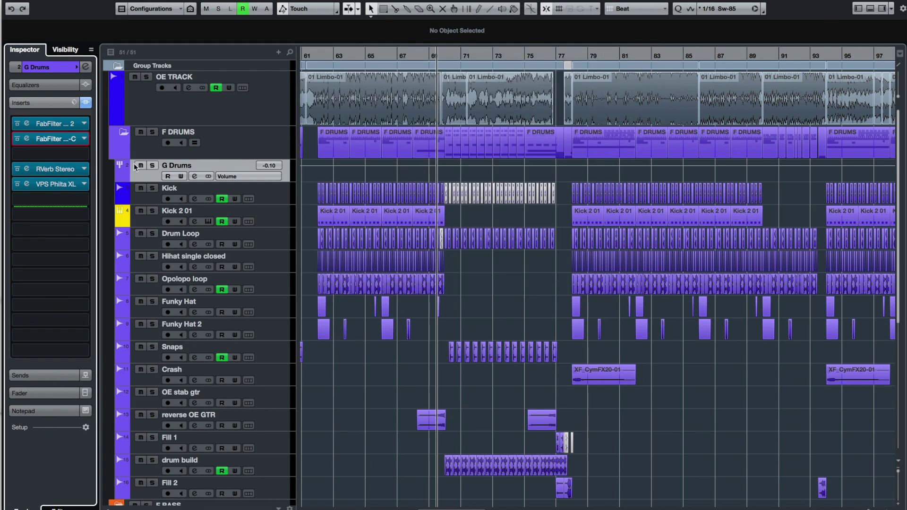
Step: Open the RVerb Stereo insert on G Drums, examine its Drum Plate reverb settings, and close it
{"action": "left_click", "coordinate": [62, 169]}
{"action": "left_click_drag", "start_coordinate": [497, 82], "coordinate": [537, 102]}
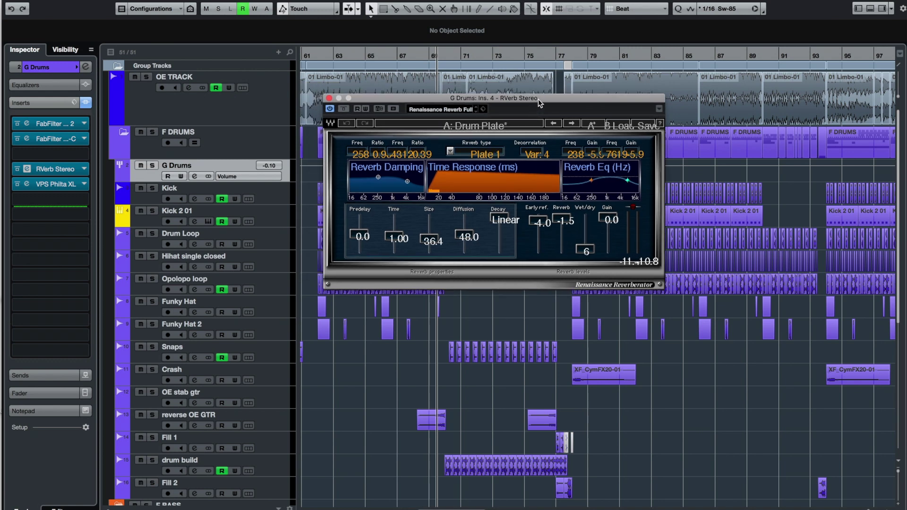
{"action": "left_click_drag", "start_coordinate": [562, 99], "coordinate": [563, 95]}
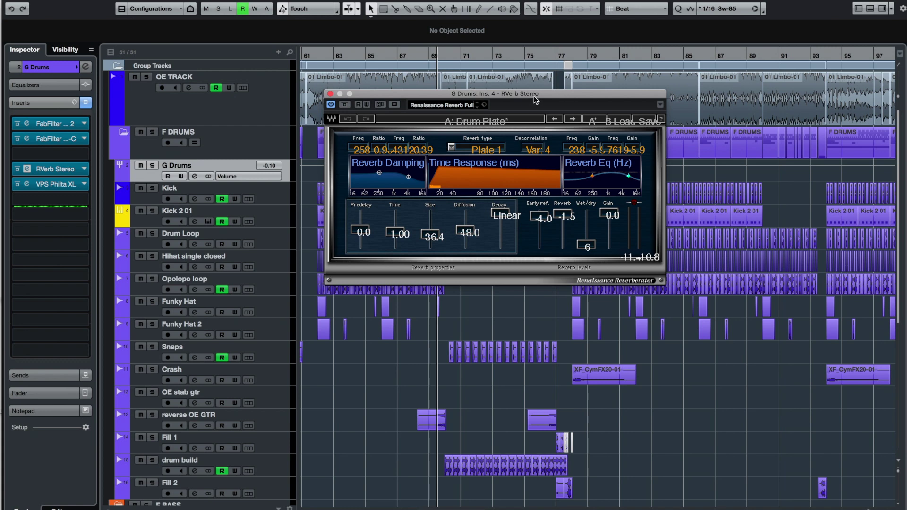
{"action": "left_click", "coordinate": [330, 94]}
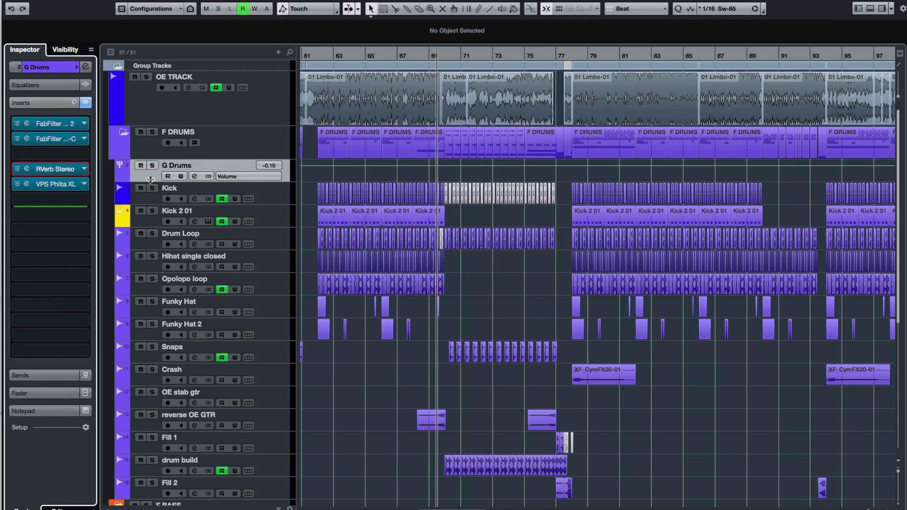
Step: Open the VPS Philta XL insert on G Drums, view its lowpass filter curve, and close it
{"action": "left_click", "coordinate": [73, 184]}
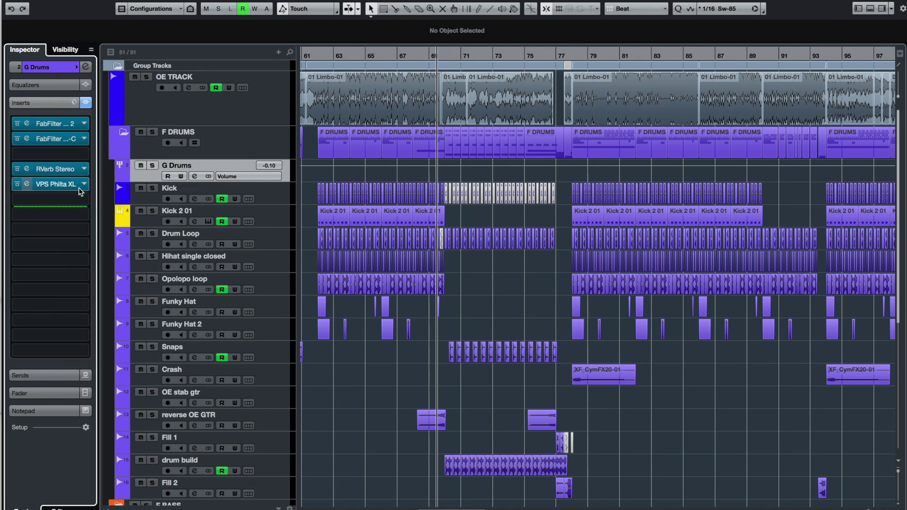
{"action": "left_click", "coordinate": [66, 185]}
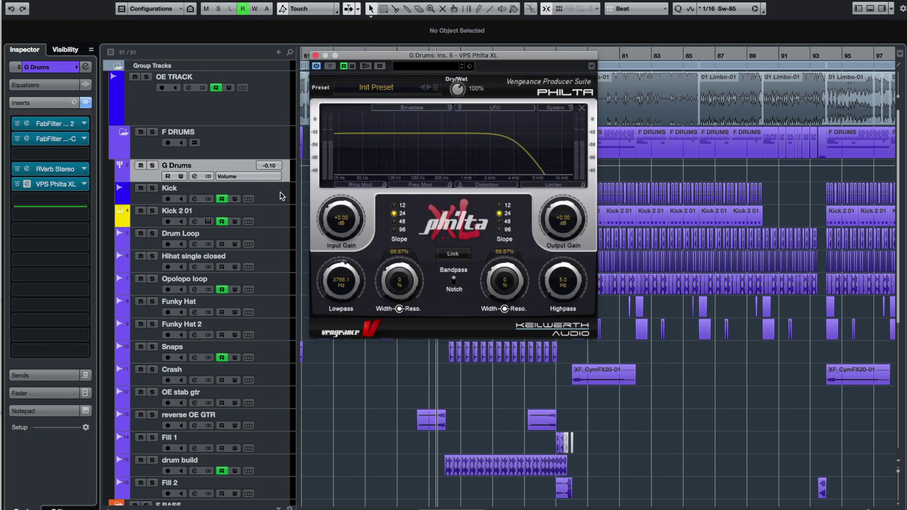
{"action": "left_click", "coordinate": [320, 61]}
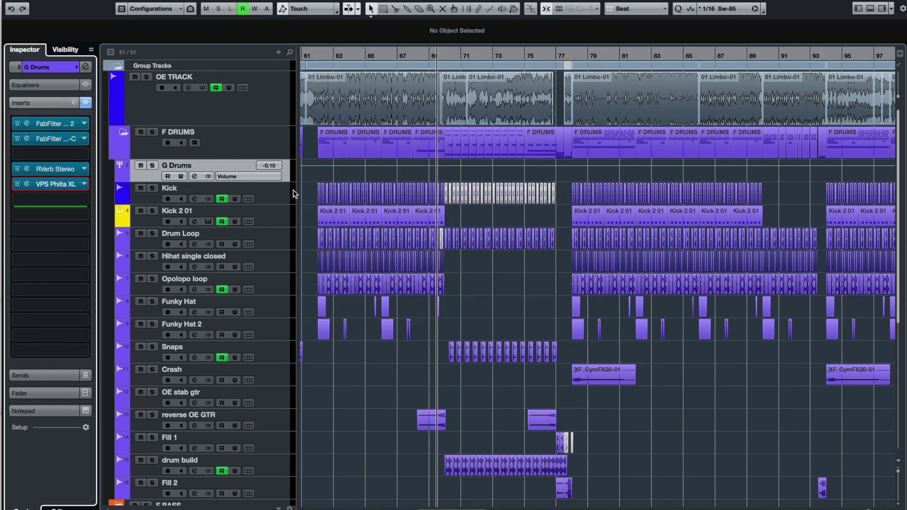
Step: Expand the G Drums automation lanes and examine the VPS Philta XL filter frequency curves along the arrangement
{"action": "left_click", "coordinate": [121, 179]}
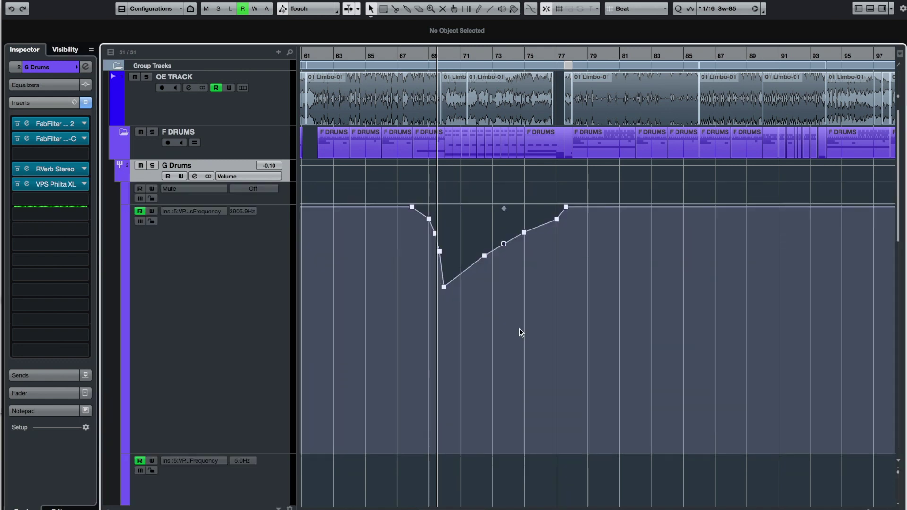
{"action": "scroll", "coordinate": [519, 328], "scroll_direction": "down", "scroll_amount": 3}
{"action": "scroll", "coordinate": [541, 266], "scroll_direction": "down", "scroll_amount": 3}
{"action": "scroll", "coordinate": [541, 263], "scroll_direction": "up", "scroll_amount": 3}
{"action": "scroll", "coordinate": [541, 263], "scroll_direction": "down", "scroll_amount": 3}
{"action": "scroll", "coordinate": [541, 263], "scroll_direction": "up", "scroll_amount": 6}
{"action": "scroll", "coordinate": [630, 283], "scroll_direction": "right", "scroll_amount": 5}
{"action": "scroll", "coordinate": [630, 282], "scroll_direction": "left", "scroll_amount": 6}
{"action": "scroll", "coordinate": [630, 281], "scroll_direction": "down", "scroll_amount": 3}
{"action": "scroll", "coordinate": [630, 281], "scroll_direction": "up", "scroll_amount": 3}
{"action": "scroll", "coordinate": [630, 281], "scroll_direction": "left", "scroll_amount": 1}
{"action": "scroll", "coordinate": [630, 281], "scroll_direction": "left", "scroll_amount": 5}
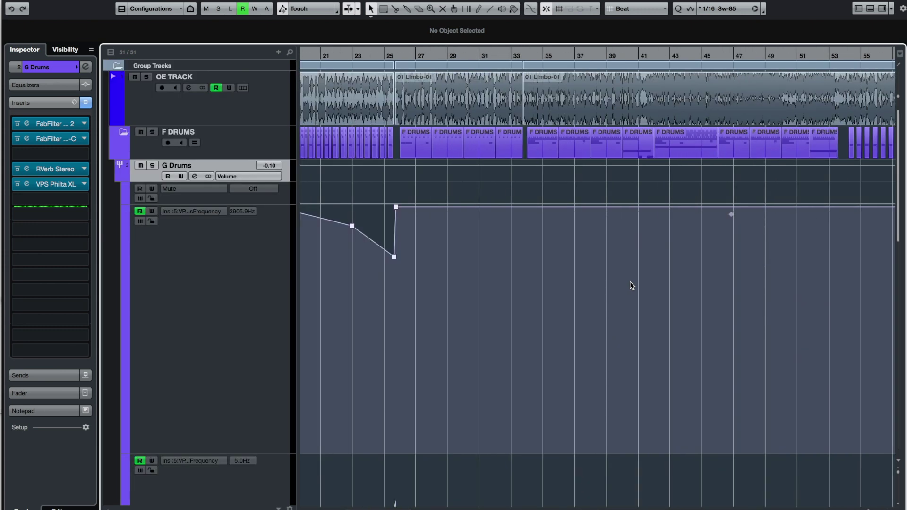
Step: Examine the G Drums filter frequency automation around bars 18 to 26 and 68 to 78, and collapse the lanes
{"action": "left_click", "coordinate": [569, 53]}
{"action": "scroll", "coordinate": [599, 78], "scroll_direction": "right", "scroll_amount": 1}
{"action": "scroll", "coordinate": [599, 75], "scroll_direction": "right", "scroll_amount": 1}
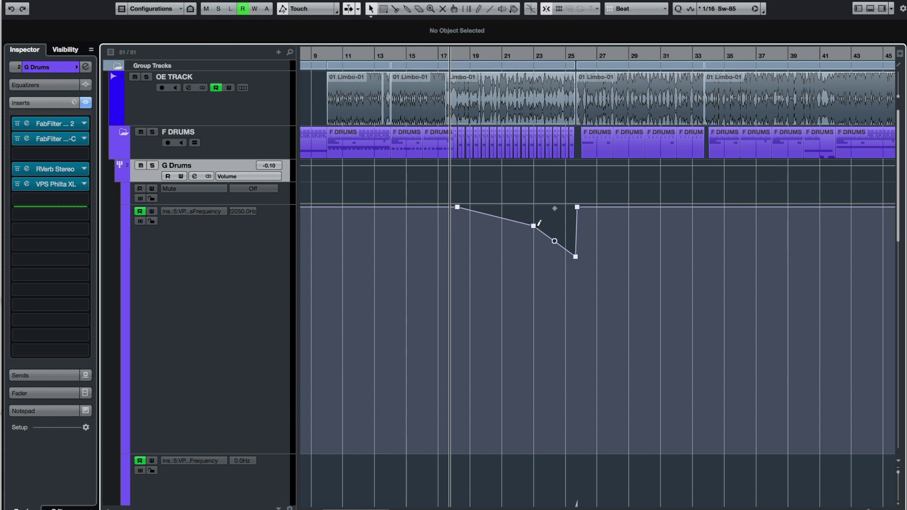
{"action": "left_click", "coordinate": [576, 54]}
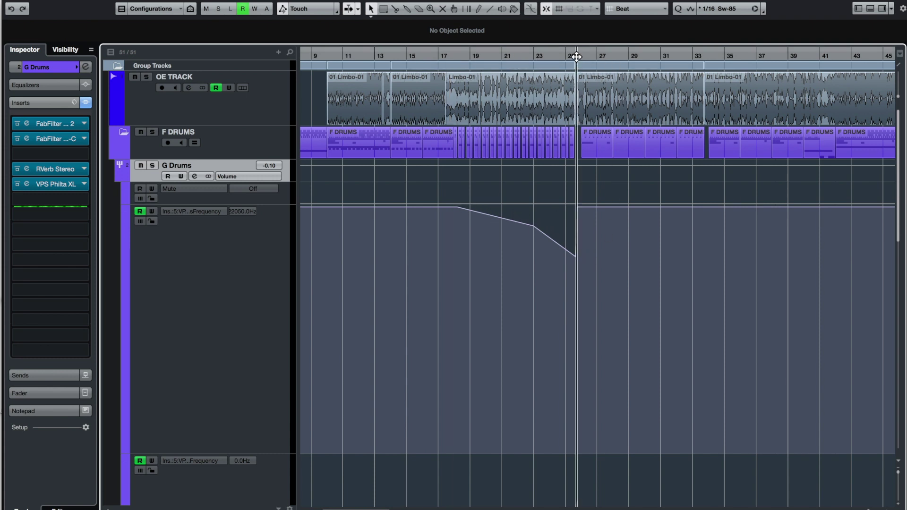
{"action": "scroll", "coordinate": [572, 89], "scroll_direction": "right", "scroll_amount": 1}
{"action": "scroll", "coordinate": [572, 85], "scroll_direction": "right", "scroll_amount": 10}
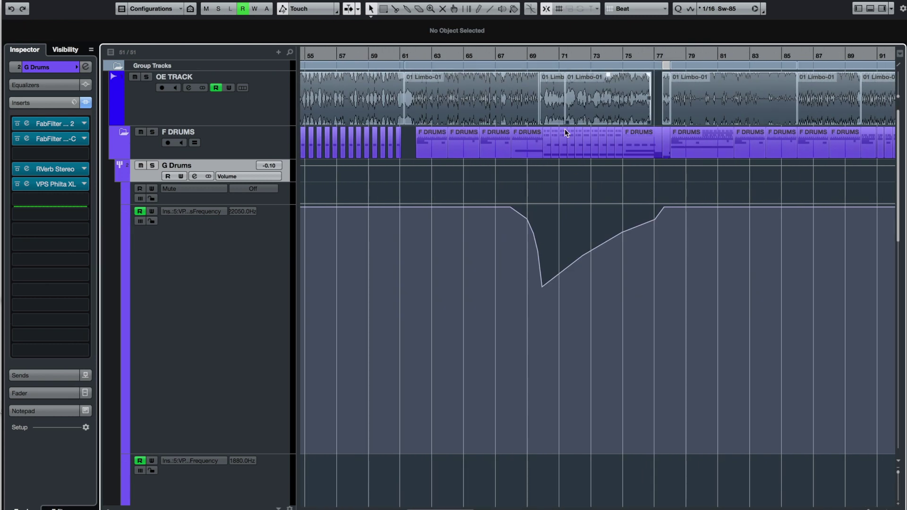
{"action": "mouse_move", "coordinate": [547, 252]}
{"action": "left_click", "coordinate": [125, 178]}
Step: Select and solo the Kick track, play it from bar 62, and clear the solo
{"action": "scroll", "coordinate": [441, 208], "scroll_direction": "down", "scroll_amount": 3}
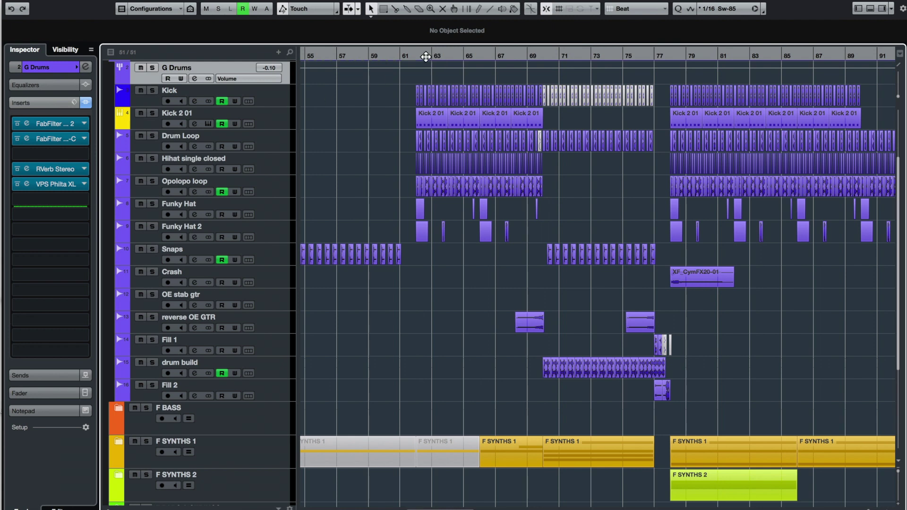
{"action": "scroll", "coordinate": [415, 55], "scroll_direction": "up", "scroll_amount": 4}
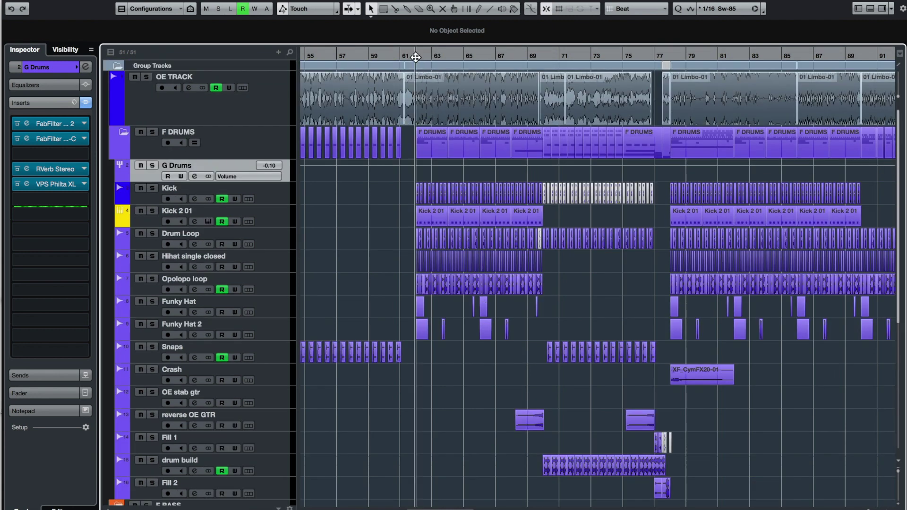
{"action": "key", "text": "h"}
{"action": "key", "text": "h"}
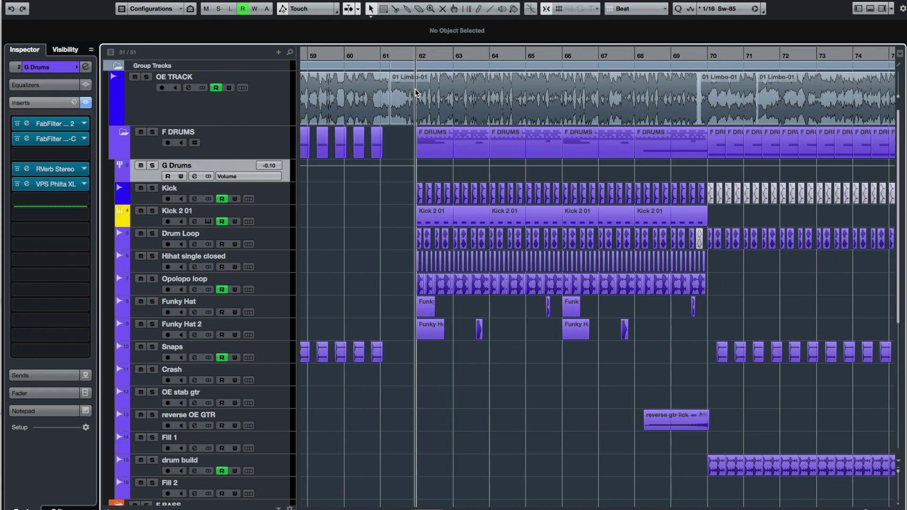
{"action": "key", "text": "h"}
{"action": "key", "text": "h"}
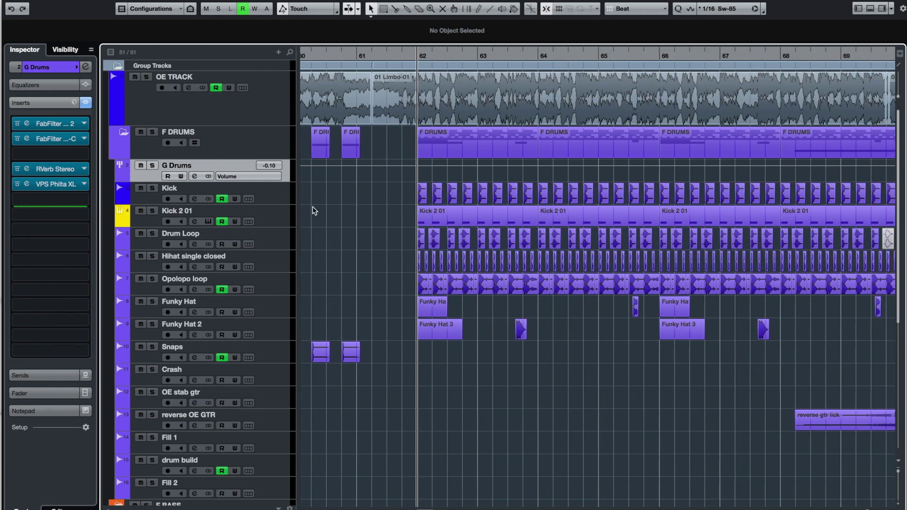
{"action": "left_click", "coordinate": [160, 191]}
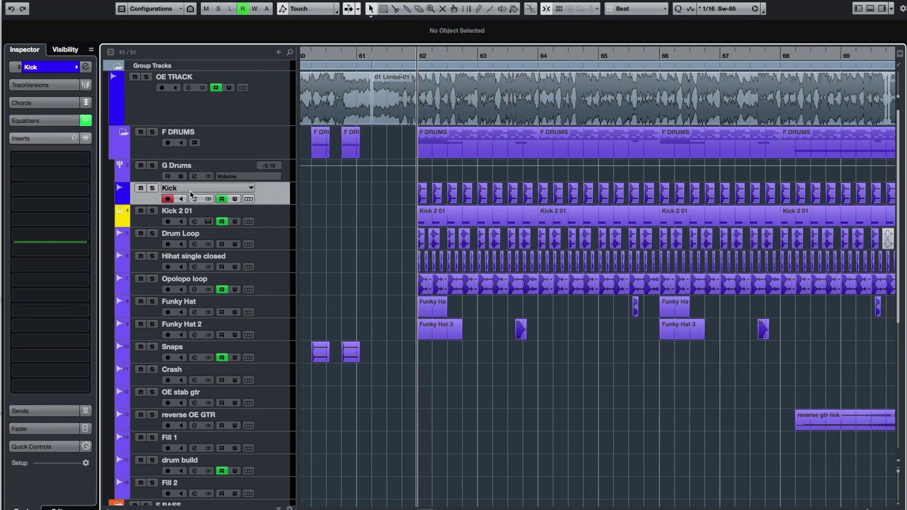
{"action": "left_click", "coordinate": [152, 189]}
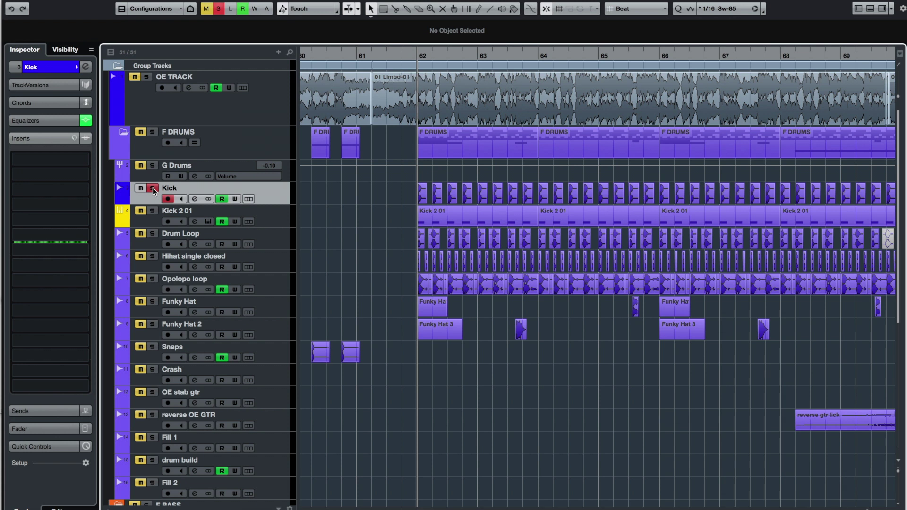
{"action": "key", "text": "space"}
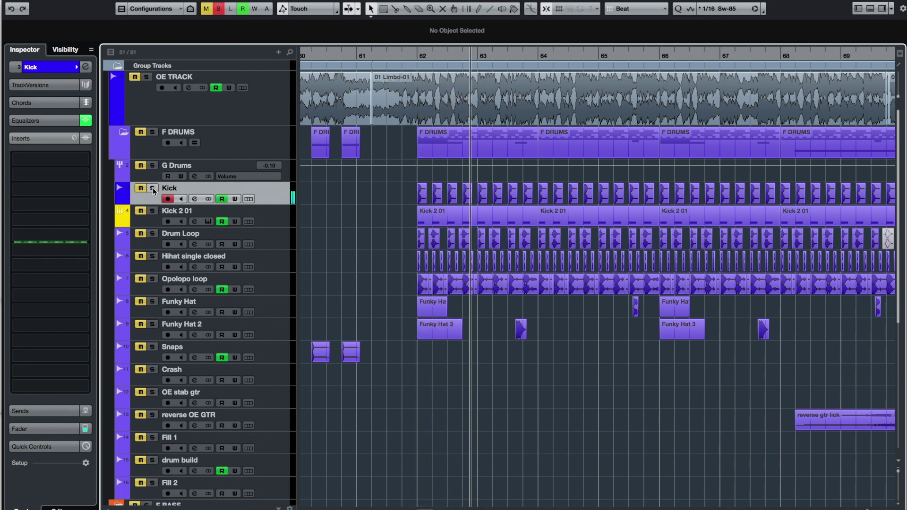
{"action": "left_click", "coordinate": [218, 8]}
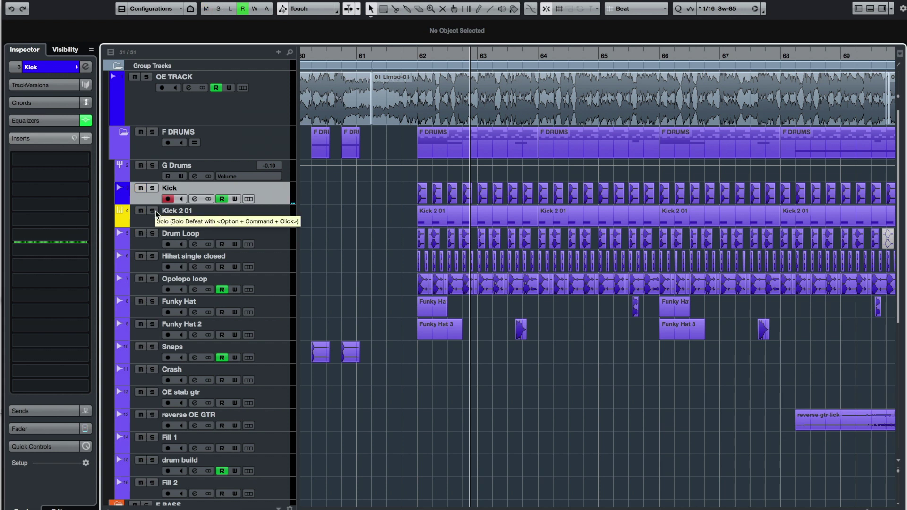
Step: Solo Kick 2 01 and play from bar 62, add Kick to the solo for comparison, and clear both solos
{"action": "left_click", "coordinate": [156, 213]}
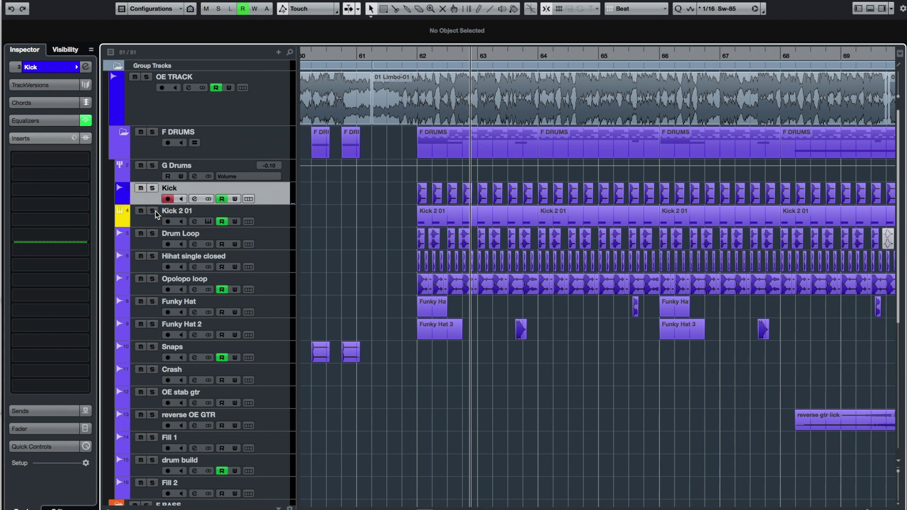
{"action": "left_click", "coordinate": [416, 56]}
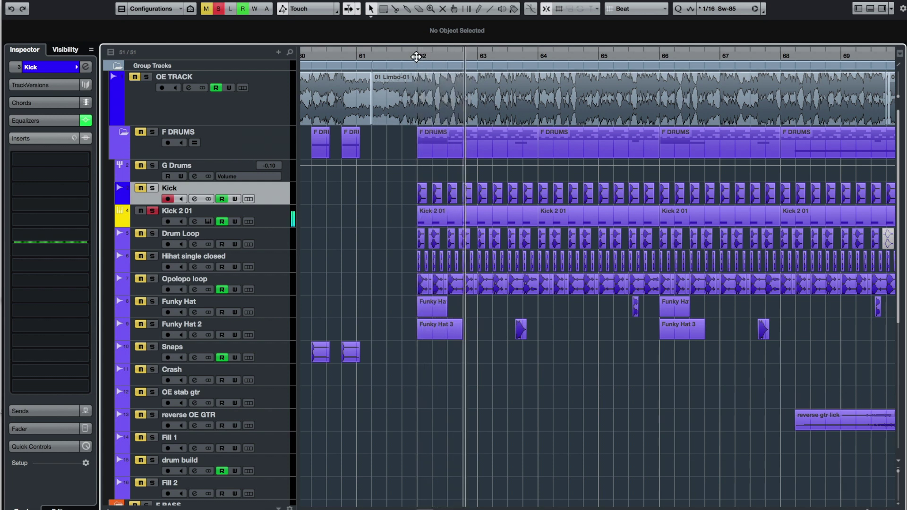
{"action": "left_click", "coordinate": [152, 189]}
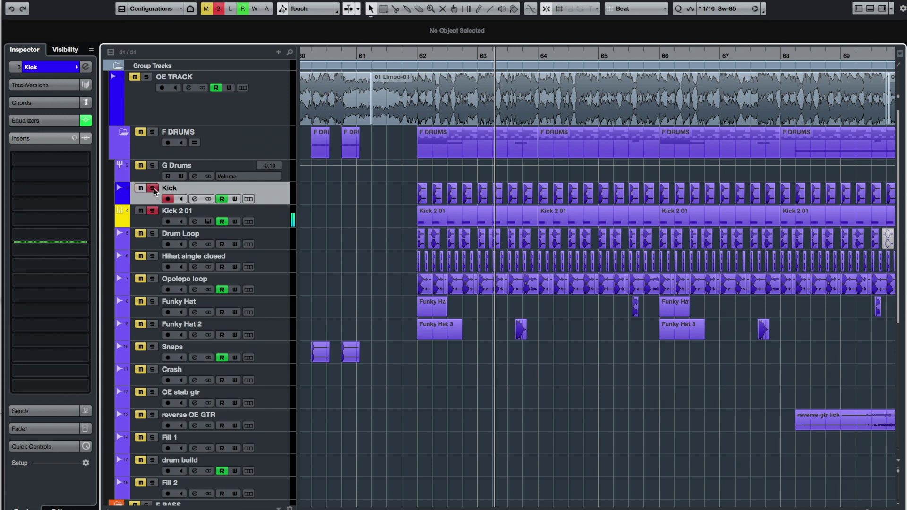
{"action": "left_click", "coordinate": [418, 57]}
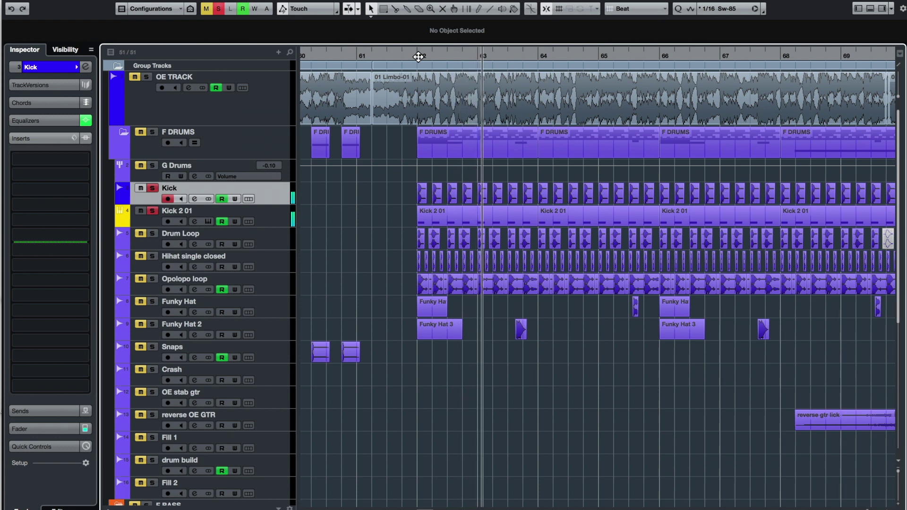
{"action": "left_click", "coordinate": [207, 9]}
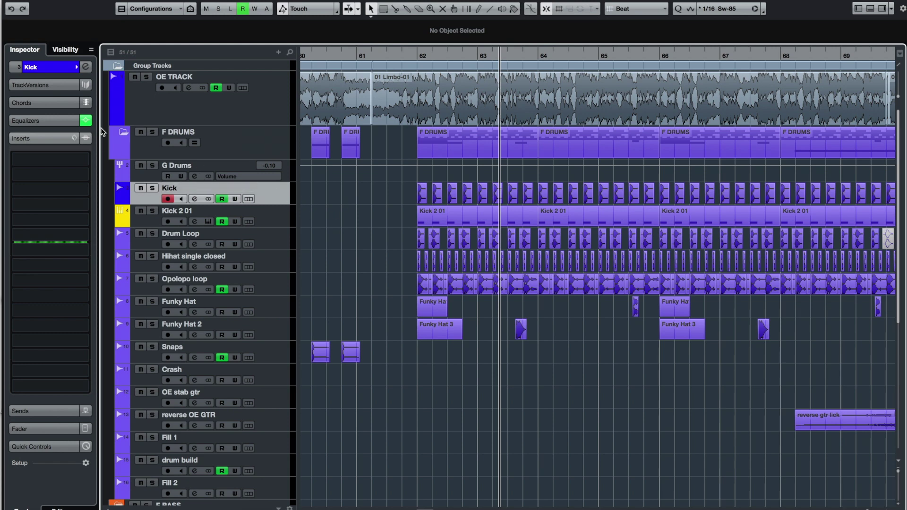
Step: Open the Kick track's channel settings, examine its equalizer's low cut and high-mid dip, and close the window
{"action": "left_click", "coordinate": [87, 67]}
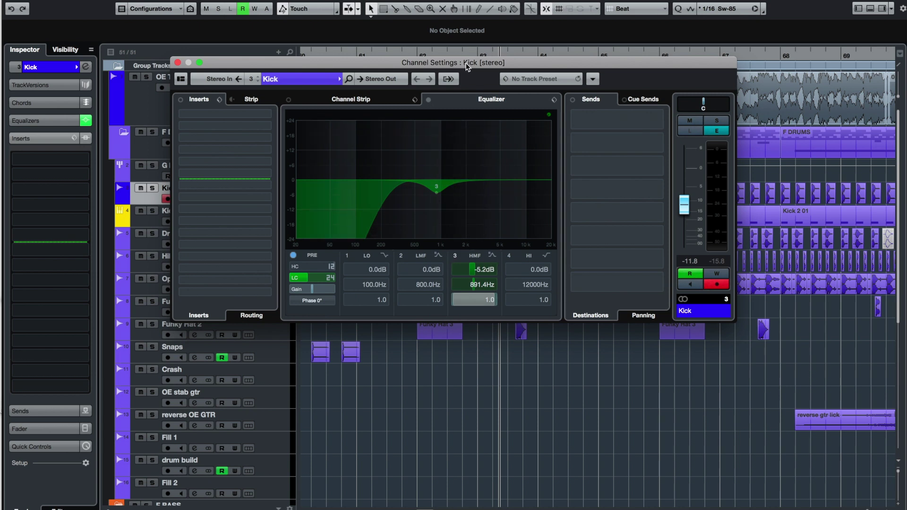
{"action": "left_click_drag", "start_coordinate": [466, 64], "coordinate": [519, 70]}
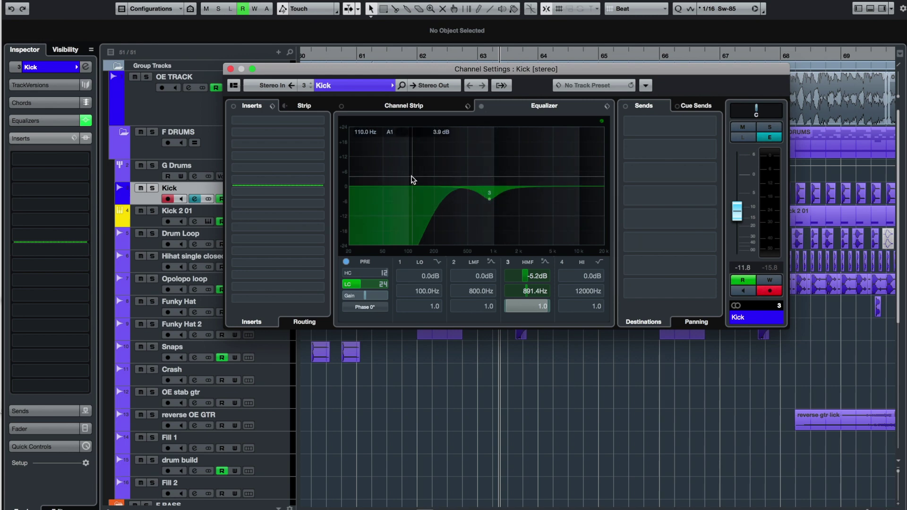
{"action": "left_click", "coordinate": [230, 69]}
Step: Select the Kick 2 01 track, open its Kick 2 instrument to examine the pitch envelope and click settings, and close it
{"action": "left_click", "coordinate": [151, 221]}
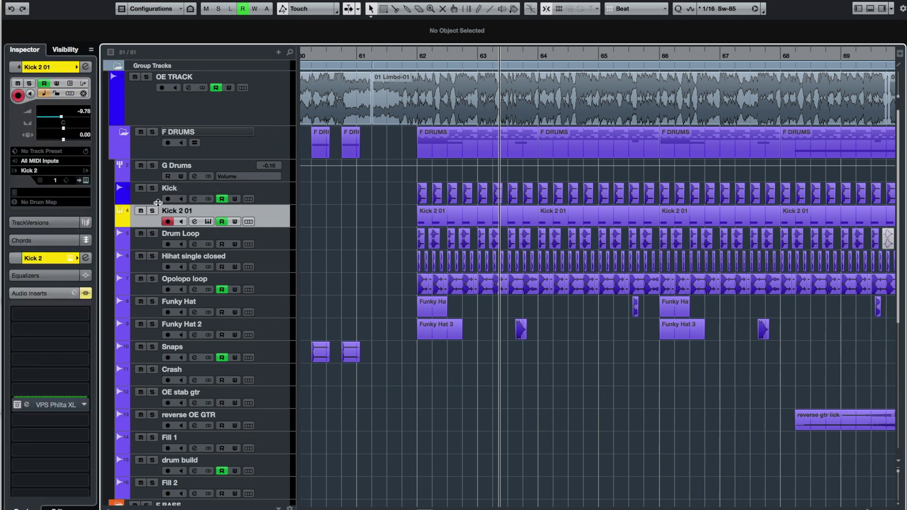
{"action": "left_click", "coordinate": [85, 180]}
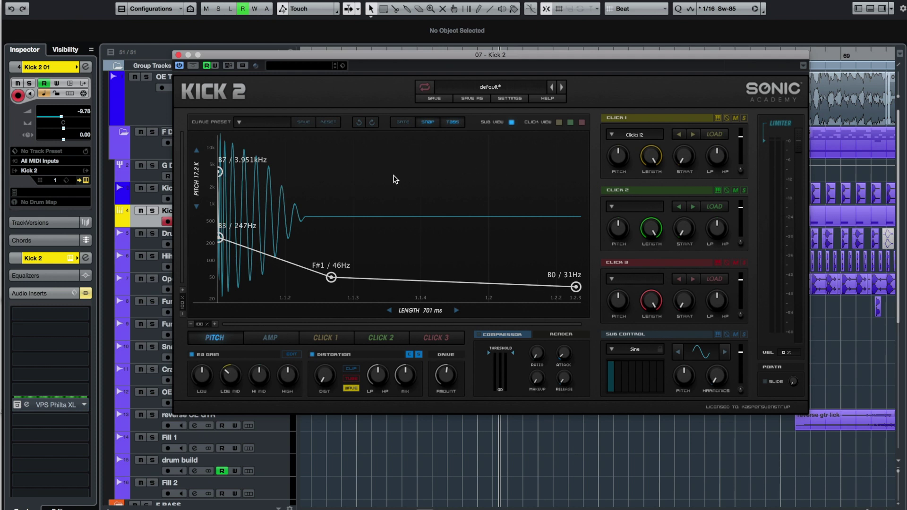
{"action": "mouse_move", "coordinate": [249, 56]}
{"action": "left_mouse_down"}
{"action": "mouse_move", "coordinate": [256, 41]}
{"action": "mouse_move", "coordinate": [249, 51]}
{"action": "left_mouse_up"}
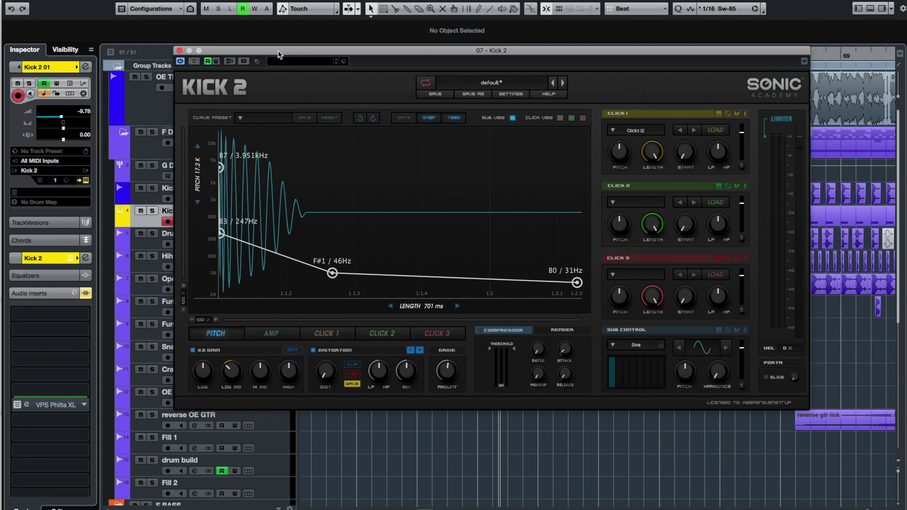
{"action": "left_click", "coordinate": [180, 50]}
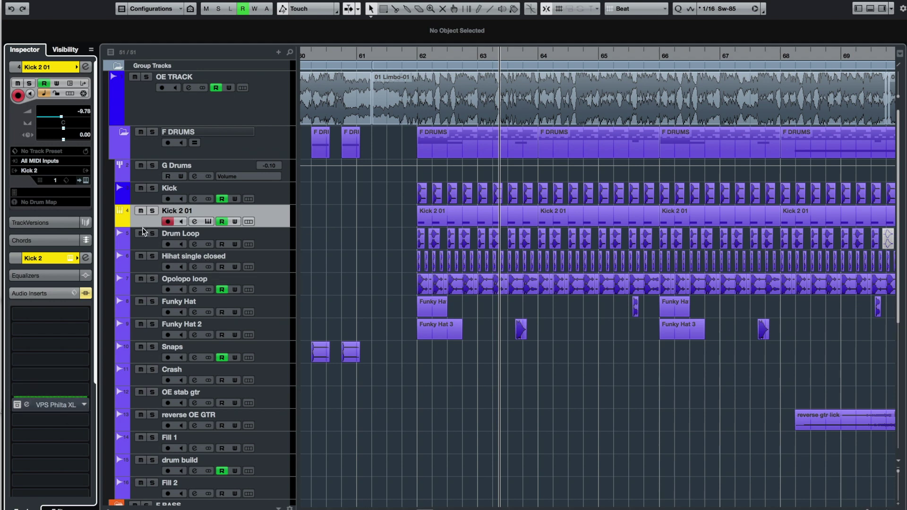
Step: Show the Kick 2 01 track's automation, examine its volume and VPS Philta XL bypass and frequency curves across the song, and hide it
{"action": "left_click", "coordinate": [121, 224]}
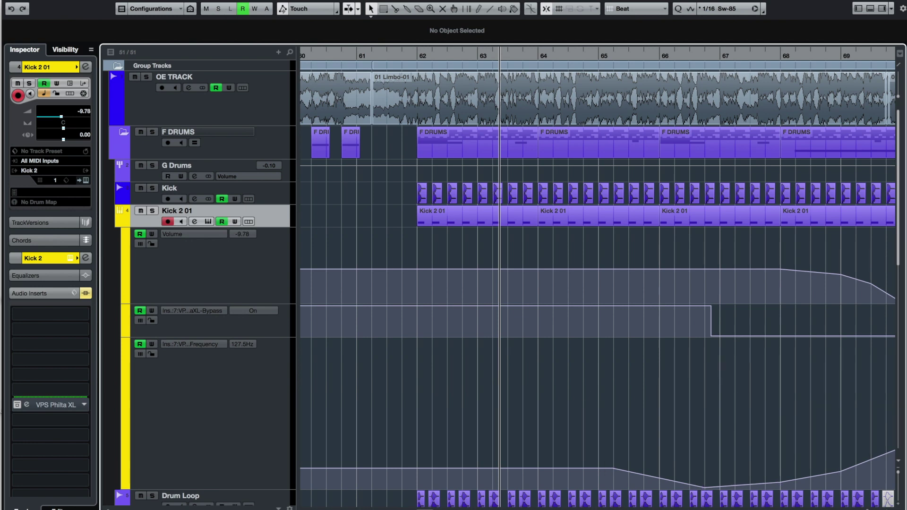
{"action": "key", "text": "g"}
{"action": "key", "text": "g"}
{"action": "key", "text": "g"}
{"action": "key", "text": "g"}
{"action": "key", "text": "g"}
{"action": "key", "text": "g"}
{"action": "key", "text": "g"}
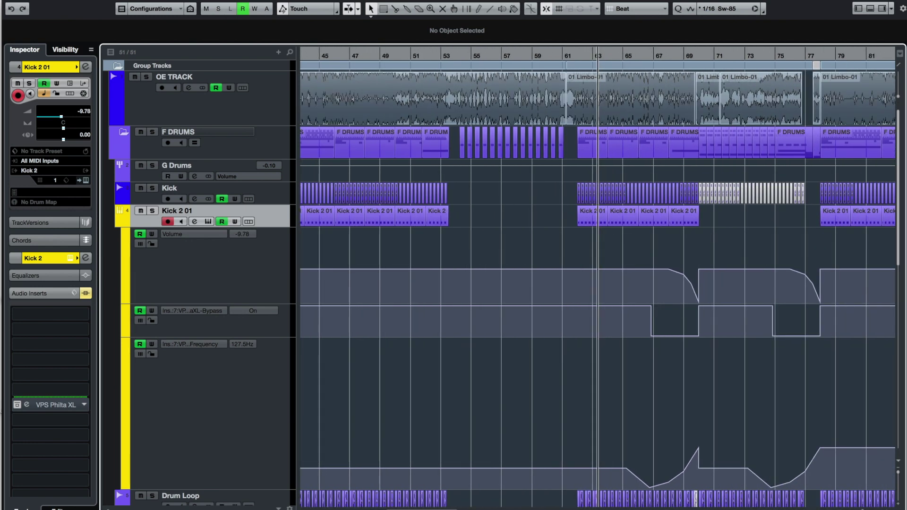
{"action": "key", "text": "g"}
{"action": "key", "text": "g"}
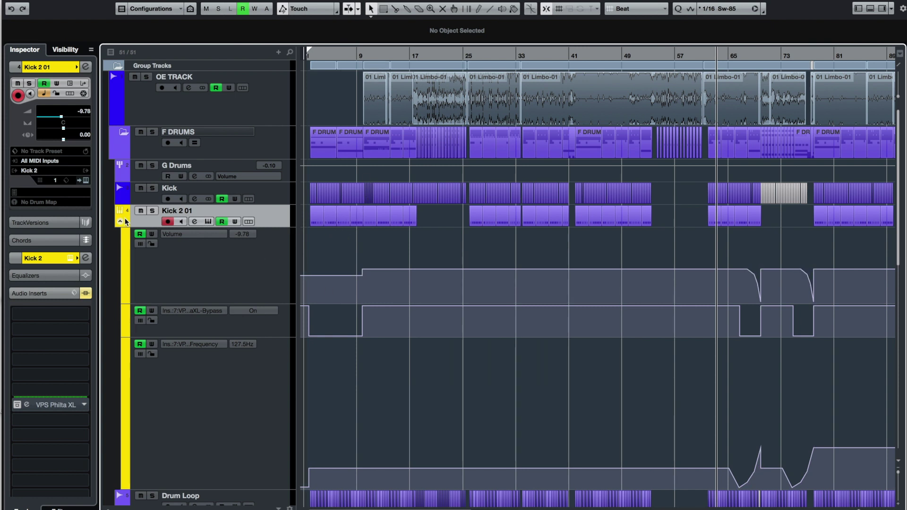
{"action": "left_click", "coordinate": [120, 221]}
Step: Go to the song's start and examine how the drum tracks are arranged from bar 2
{"action": "left_click", "coordinate": [312, 55]}
{"action": "key", "text": "h"}
{"action": "key", "text": "h"}
{"action": "key", "text": "h"}
{"action": "key", "text": "h"}
{"action": "key", "text": "h"}
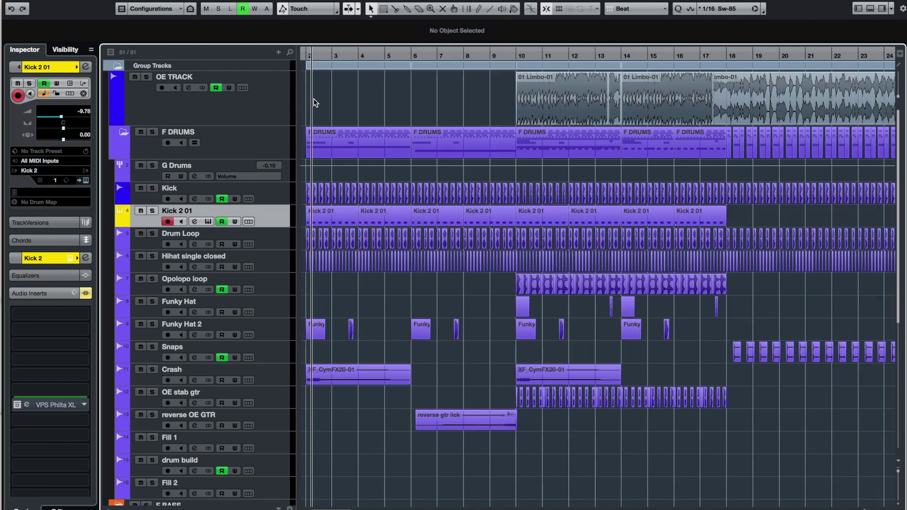
{"action": "key", "text": "h"}
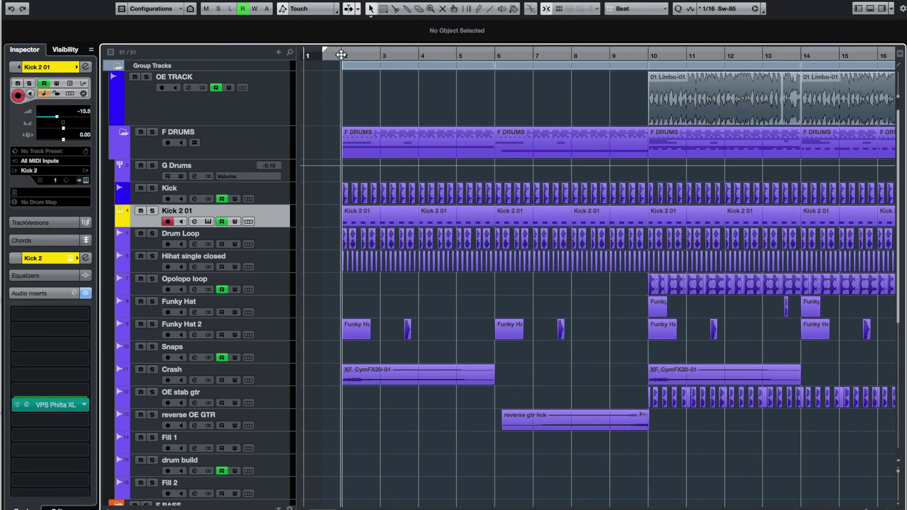
{"action": "key", "text": "h"}
{"action": "key", "text": "h"}
{"action": "key", "text": "h"}
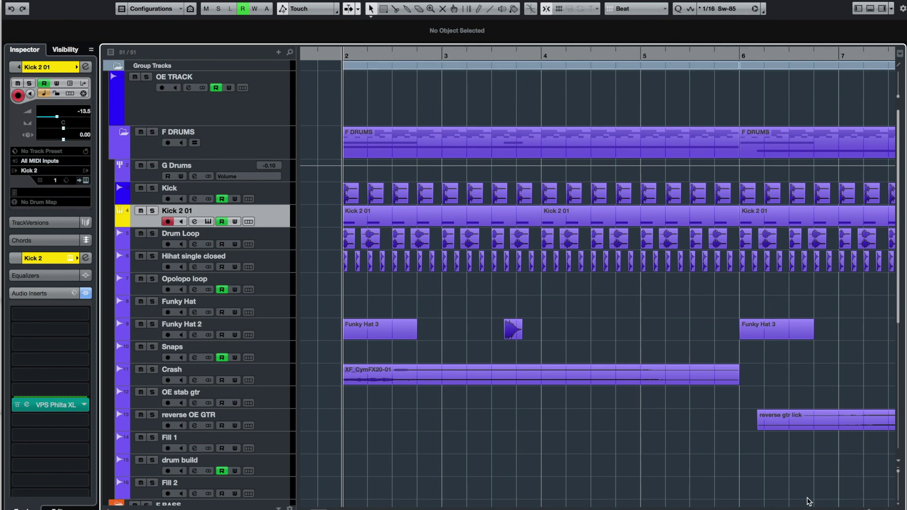
{"action": "key", "text": "g"}
{"action": "key", "text": "g"}
{"action": "key", "text": "g"}
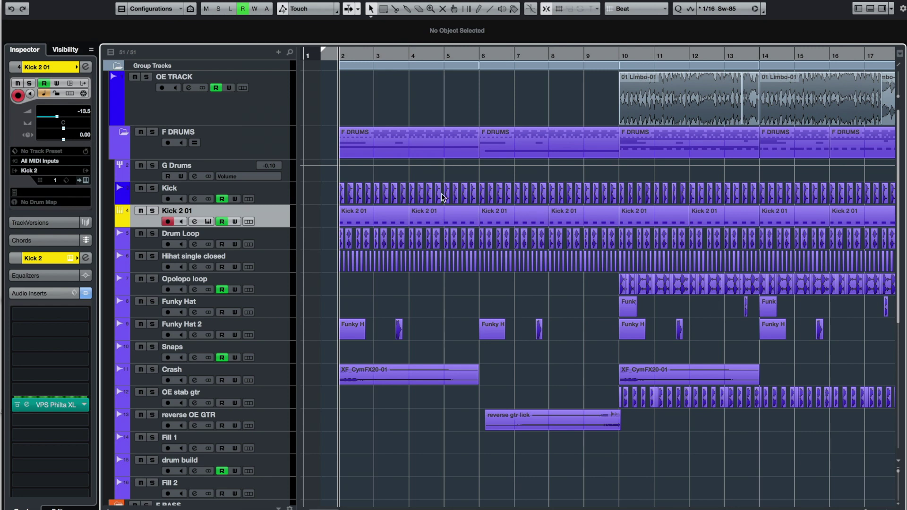
Step: Position playback at bar 2, solo and play the Drum Loop track, and clear its solo
{"action": "left_click", "coordinate": [335, 56]}
{"action": "left_click_drag", "start_coordinate": [336, 56], "coordinate": [334, 60]}
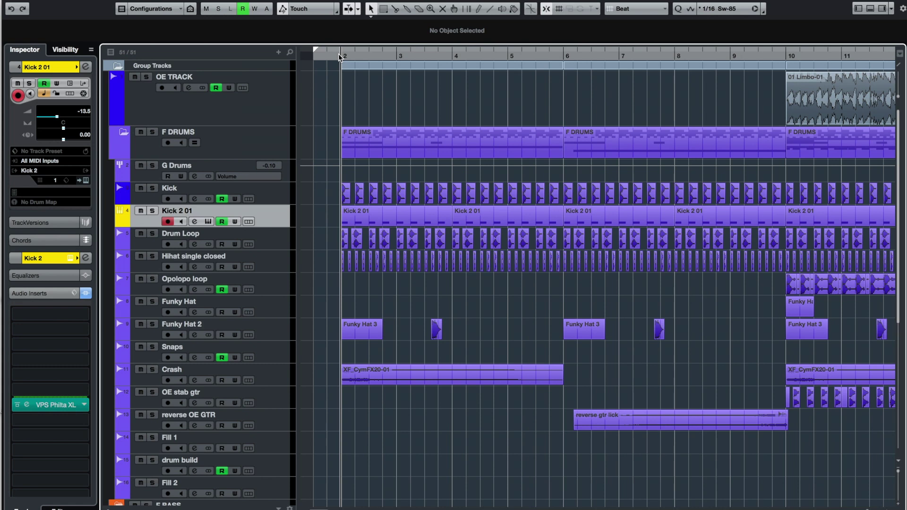
{"action": "left_click_drag", "start_coordinate": [338, 53], "coordinate": [337, 64]}
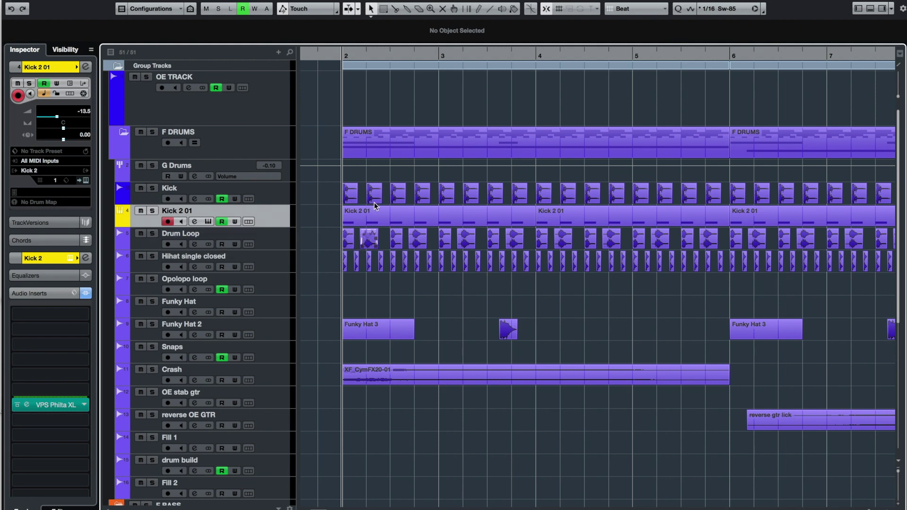
{"action": "left_click_drag", "start_coordinate": [341, 55], "coordinate": [341, 70]}
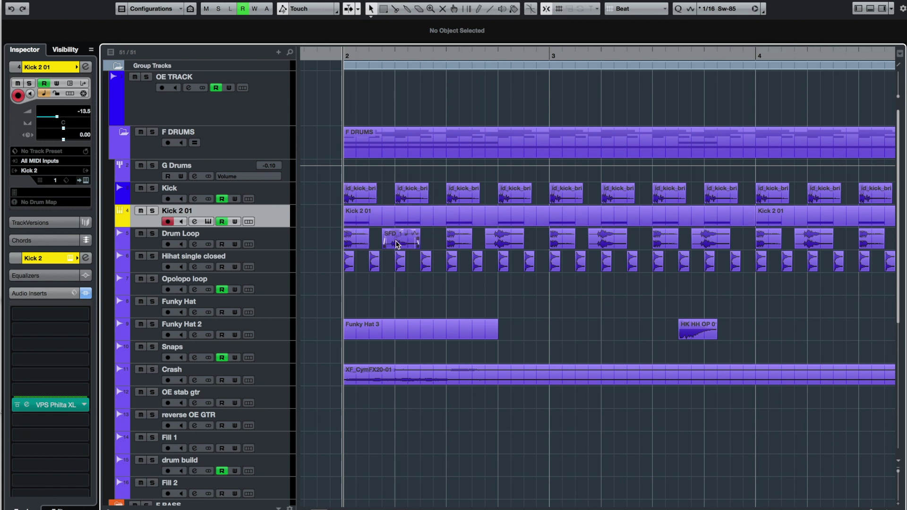
{"action": "left_click", "coordinate": [152, 234]}
{"action": "key", "text": "space"}
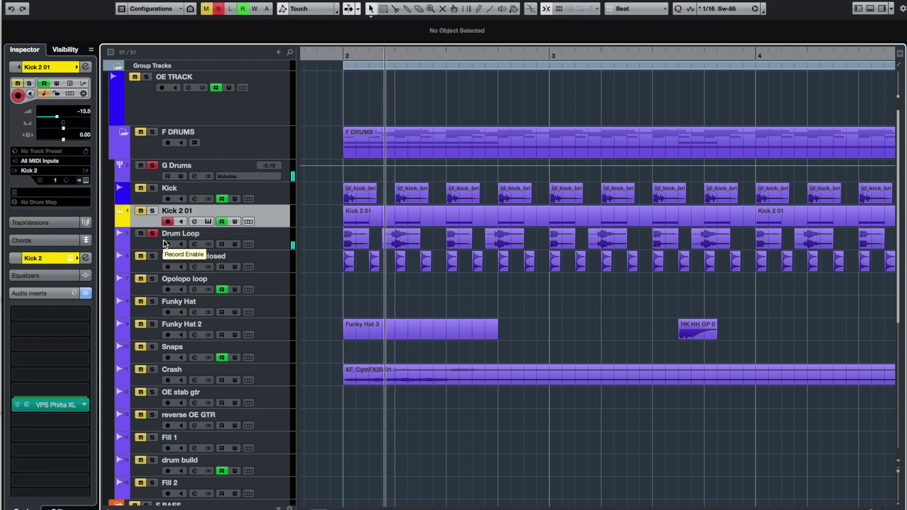
{"action": "key", "text": "space"}
{"action": "left_click", "coordinate": [152, 233]}
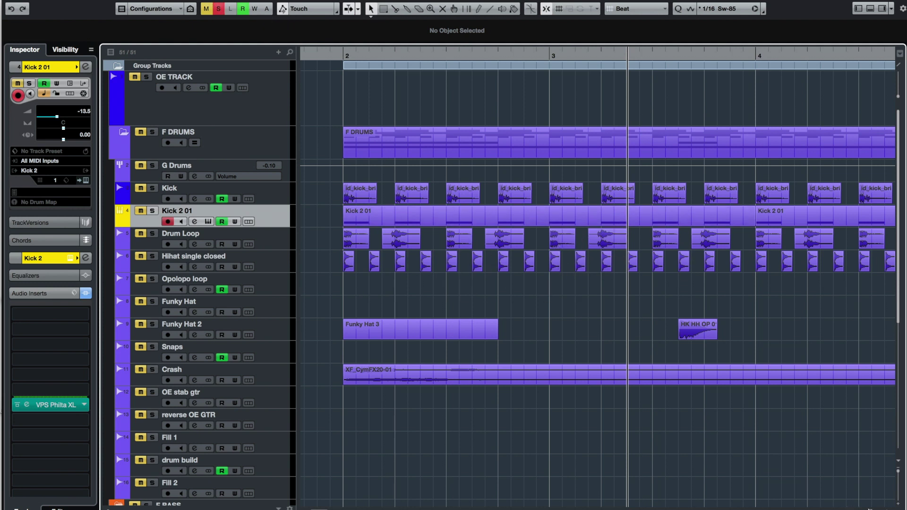
Step: Solo the Hihat single closed track, play it from bar 3, and clear its solo
{"action": "key", "text": "g"}
{"action": "key", "text": "g"}
{"action": "key", "text": "g"}
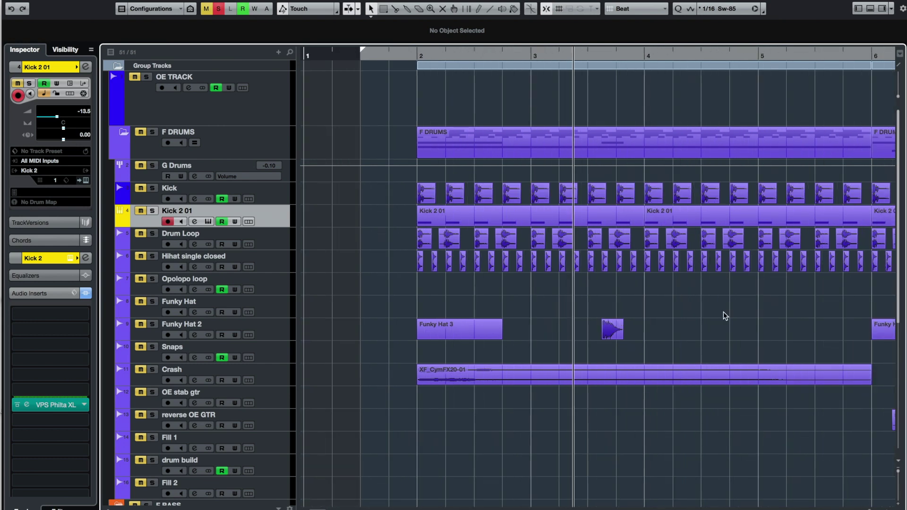
{"action": "scroll", "coordinate": [721, 309], "scroll_direction": "right", "scroll_amount": 2}
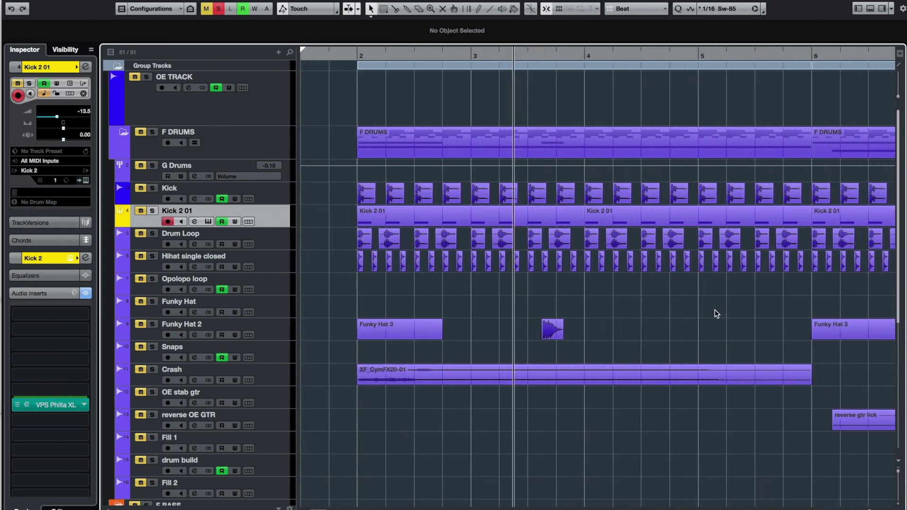
{"action": "left_click", "coordinate": [153, 256]}
{"action": "left_click", "coordinate": [358, 54]}
{"action": "left_click", "coordinate": [470, 55]}
{"action": "key", "text": "space"}
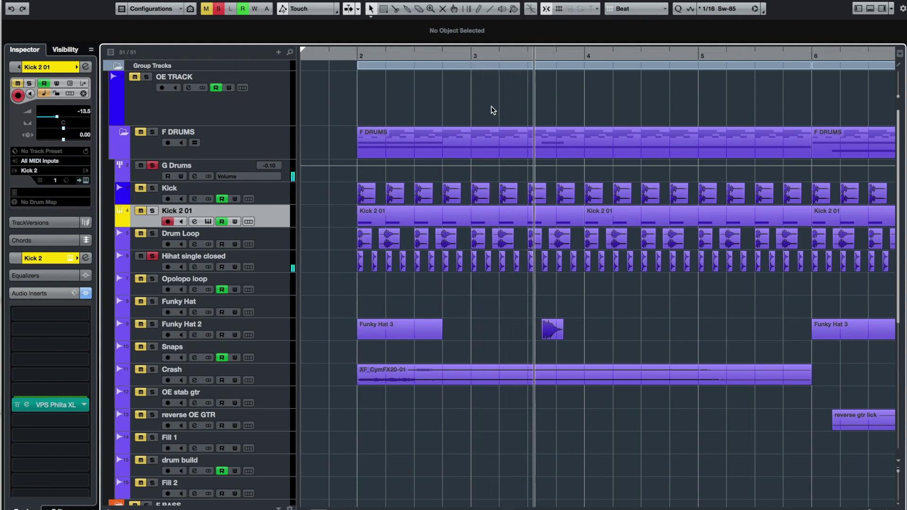
{"action": "left_click", "coordinate": [152, 257]}
Step: Solo the Funky Hat 2 track and play its short open hi-hat hit in bar 3
{"action": "left_click", "coordinate": [152, 325]}
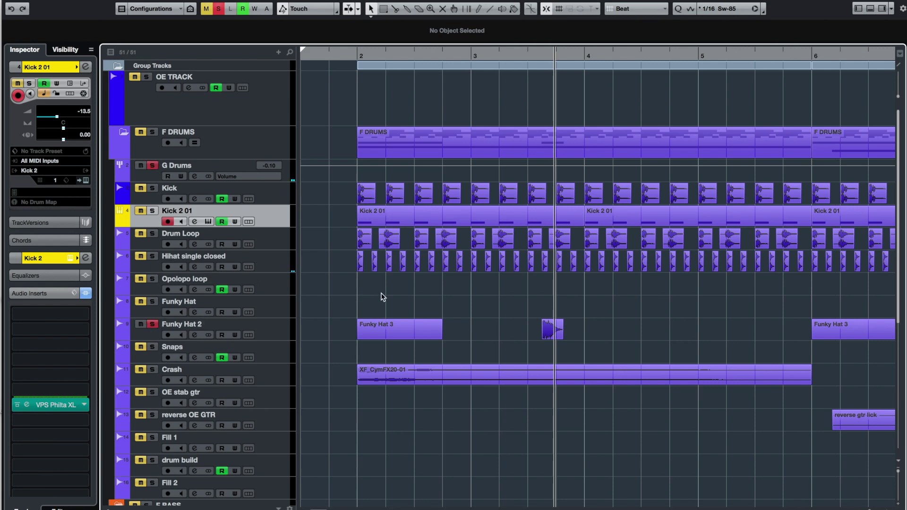
{"action": "left_click", "coordinate": [544, 58]}
{"action": "left_click_drag", "start_coordinate": [545, 58], "coordinate": [539, 87]}
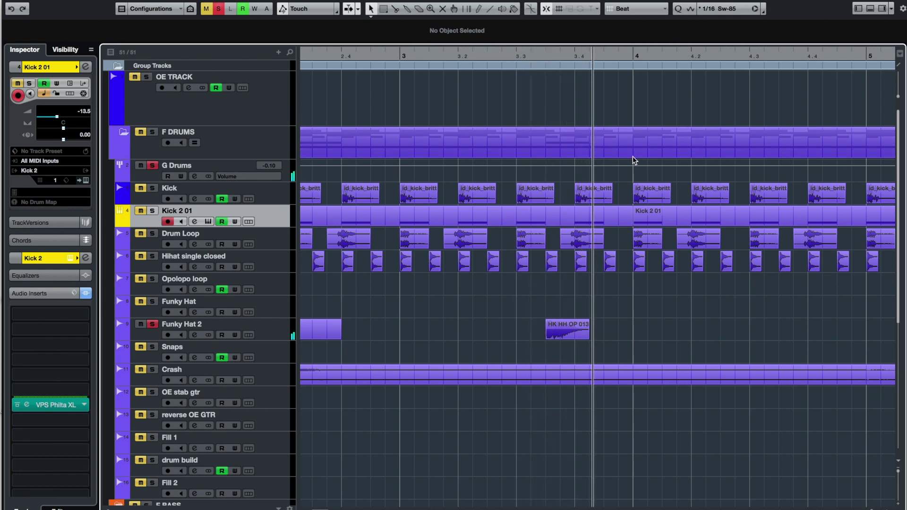
Step: Solo the F DRUMS folder, play the full drum section from bar 10, and clear all solos
{"action": "left_click", "coordinate": [152, 132]}
{"action": "scroll", "coordinate": [438, 267], "scroll_direction": "left", "scroll_amount": 3}
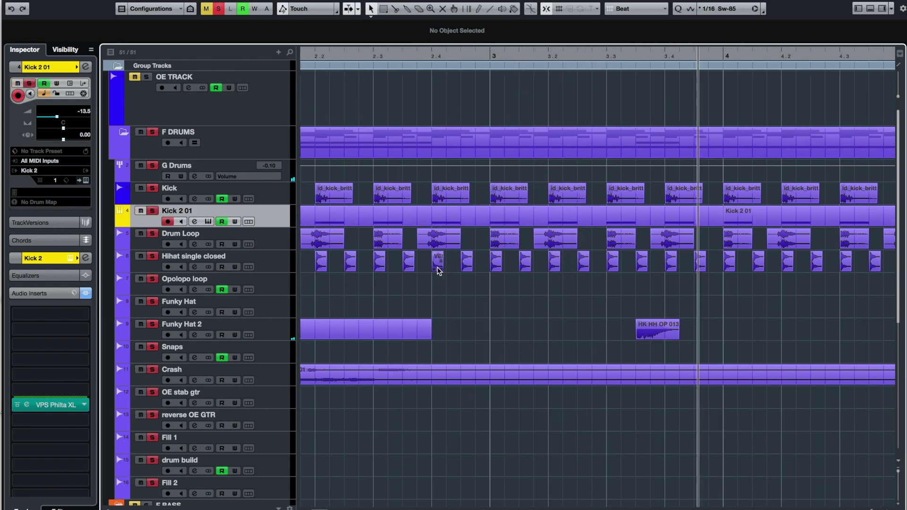
{"action": "left_click_drag", "start_coordinate": [872, 509], "coordinate": [864, 509]}
{"action": "left_click_drag", "start_coordinate": [521, 55], "coordinate": [494, 100]}
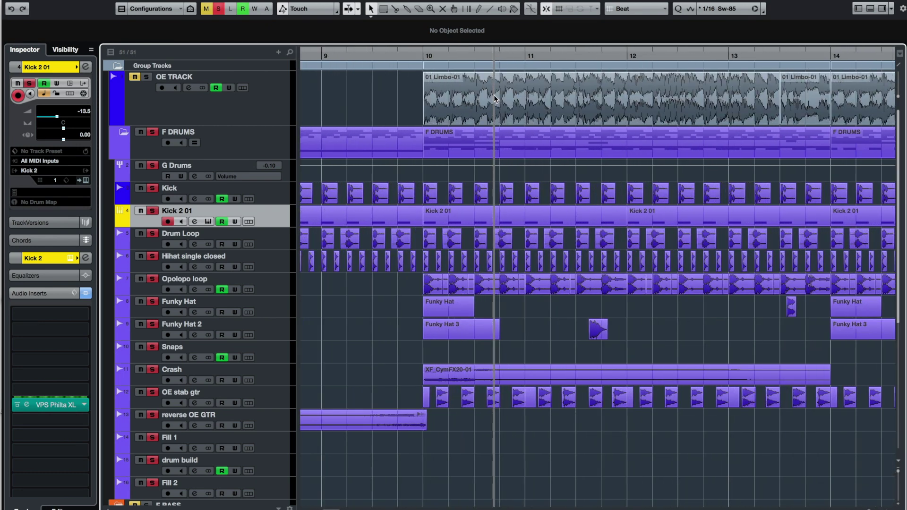
{"action": "left_click", "coordinate": [423, 58]}
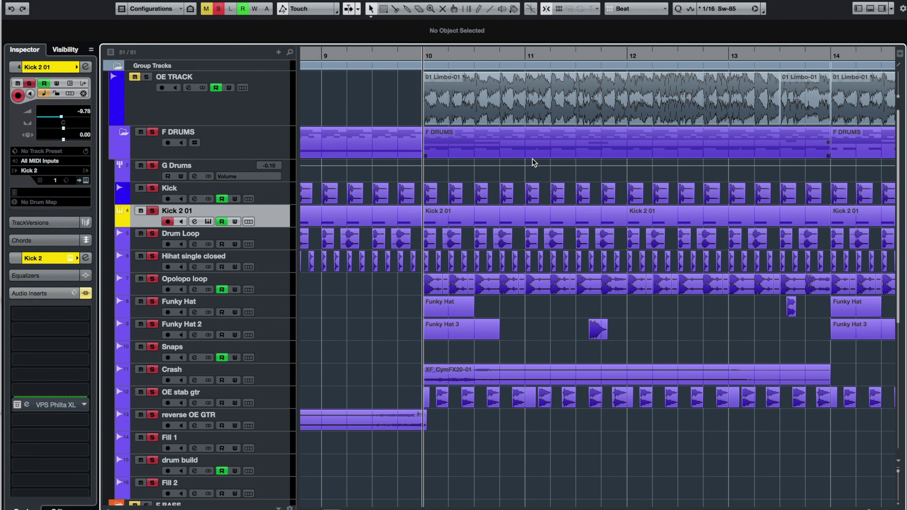
{"action": "key", "text": "space"}
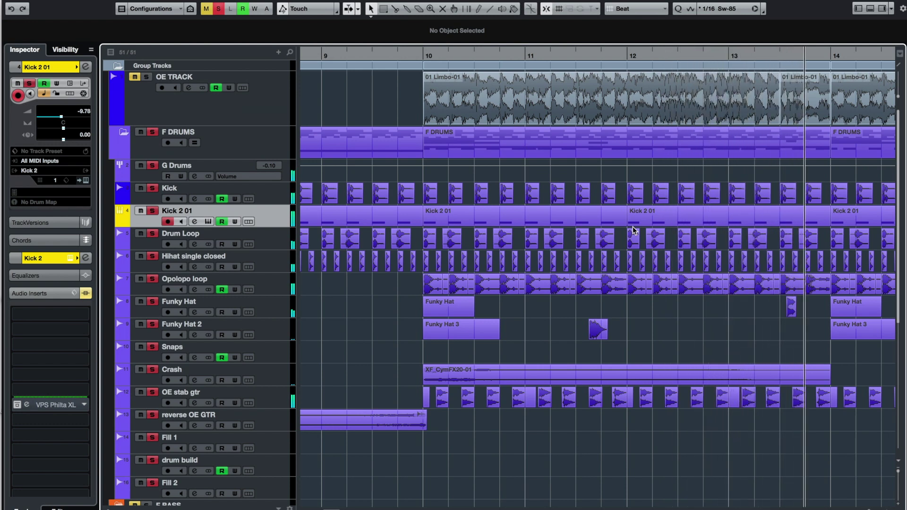
{"action": "key", "text": "space"}
{"action": "scroll", "coordinate": [585, 290], "scroll_direction": "left", "scroll_amount": 4}
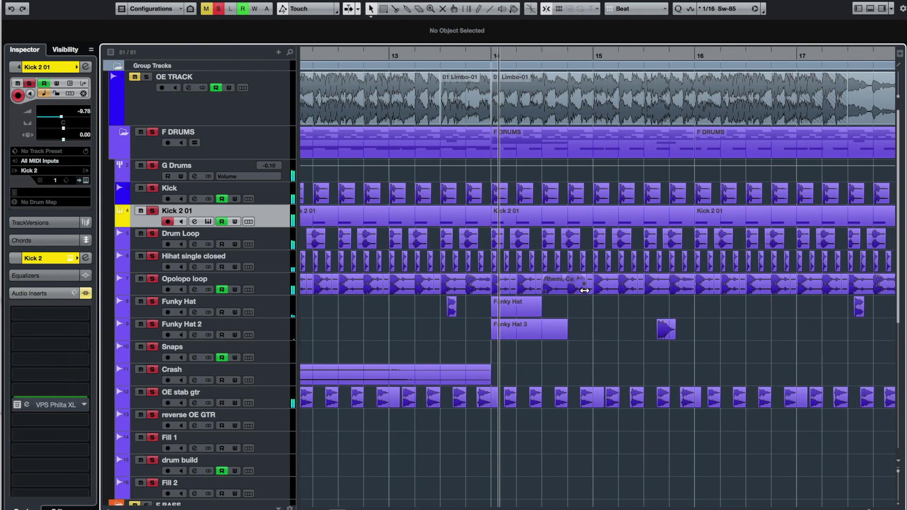
{"action": "scroll", "coordinate": [600, 294], "scroll_direction": "left", "scroll_amount": 4}
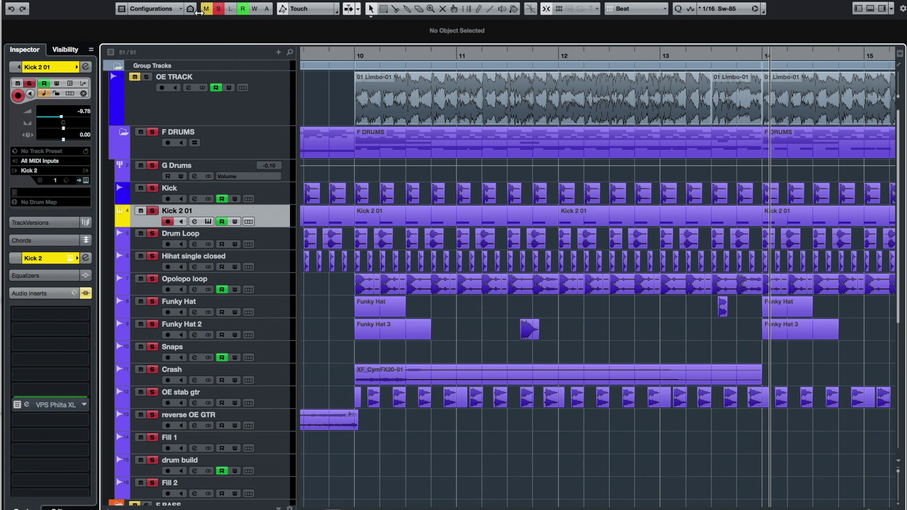
{"action": "left_click", "coordinate": [219, 9]}
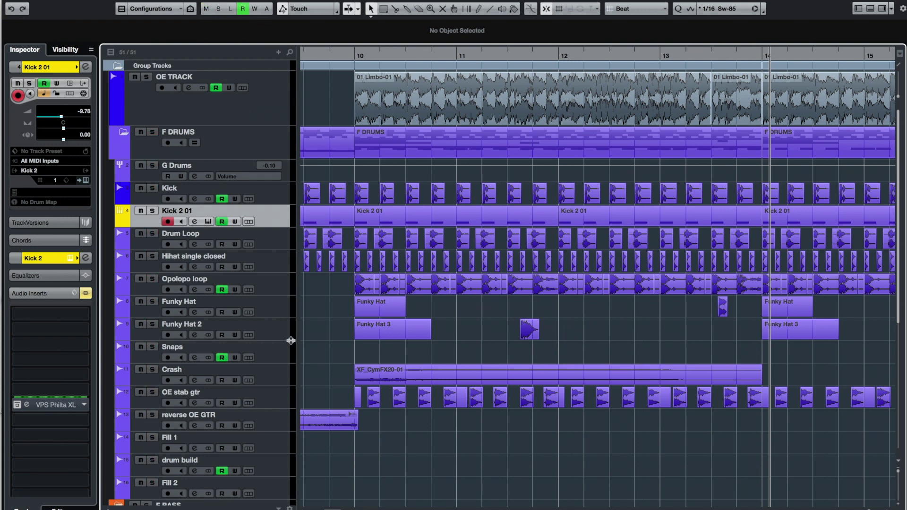
Step: Select and solo the Opolopo loop track, play it from bar 10, and clear the solo
{"action": "left_click", "coordinate": [149, 286]}
{"action": "left_click", "coordinate": [152, 279]}
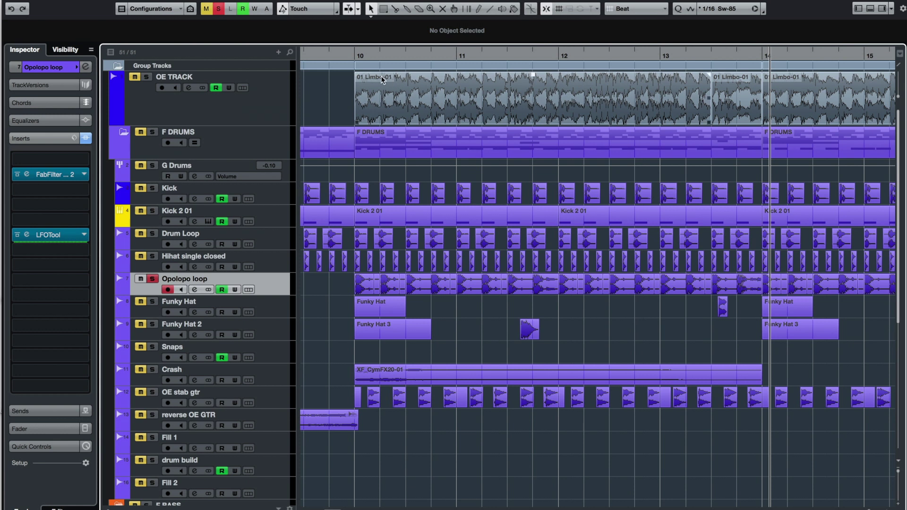
{"action": "left_click", "coordinate": [354, 54]}
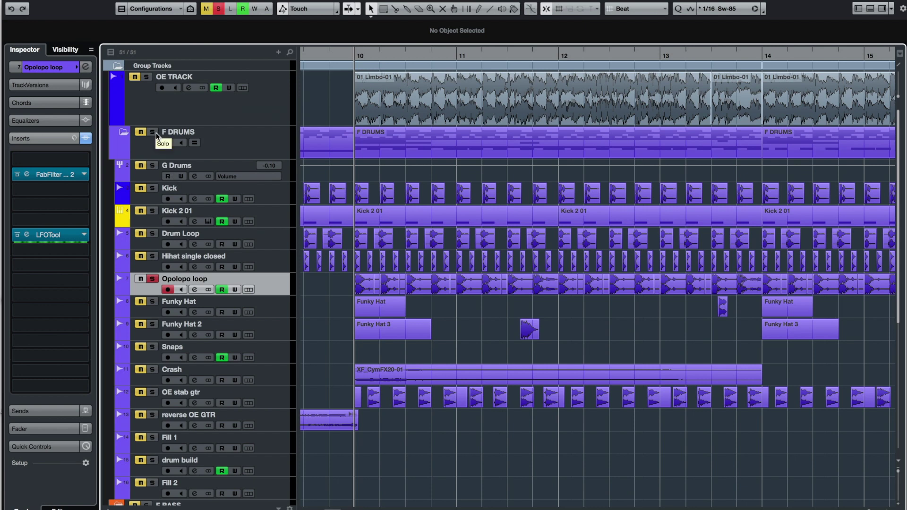
{"action": "key", "text": "space"}
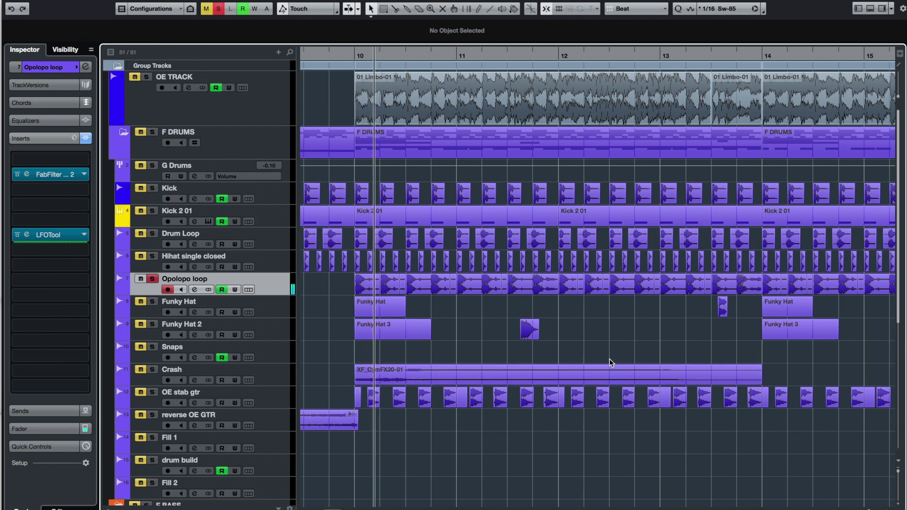
{"action": "scroll", "coordinate": [609, 358], "scroll_direction": "down", "scroll_amount": 10}
{"action": "scroll", "coordinate": [609, 359], "scroll_direction": "up", "scroll_amount": 10}
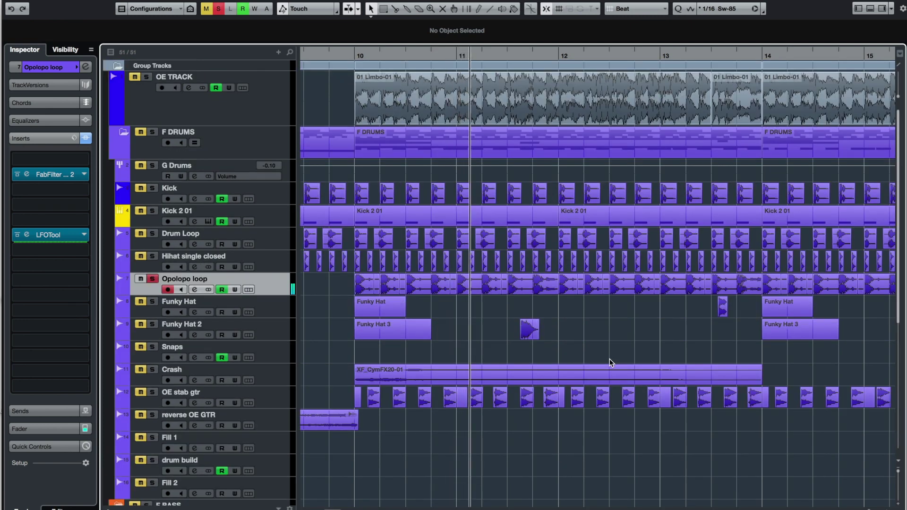
{"action": "scroll", "coordinate": [609, 359], "scroll_direction": "down", "scroll_amount": 3}
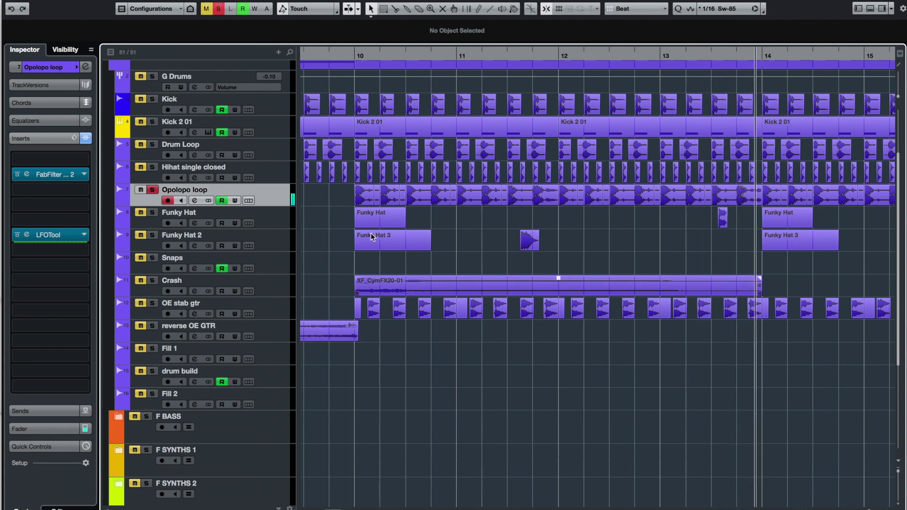
{"action": "left_click", "coordinate": [220, 9]}
Step: Examine where the Opolopo loop, funky hats and snaps enter and drop out across the arrangement's first 30 bars
{"action": "key", "text": "g"}
{"action": "key", "text": "g"}
{"action": "key", "text": "g"}
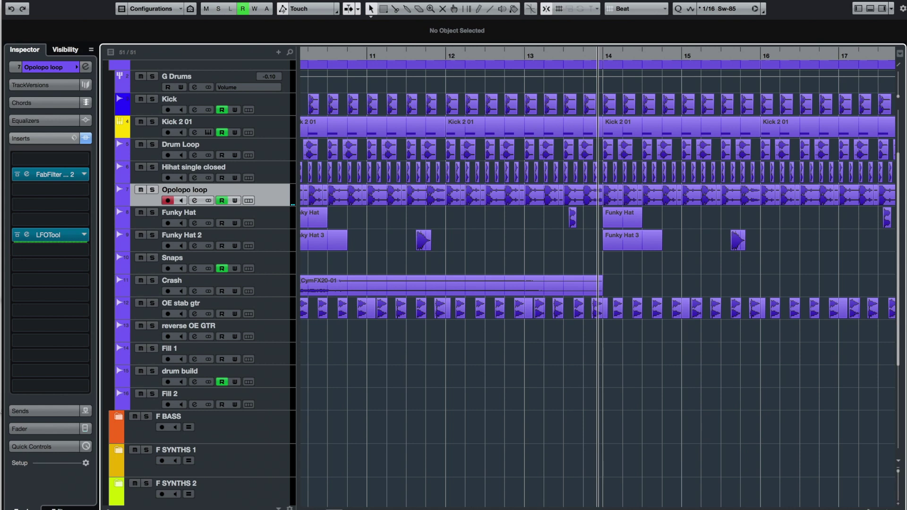
{"action": "scroll", "coordinate": [739, 204], "scroll_direction": "right", "scroll_amount": 3}
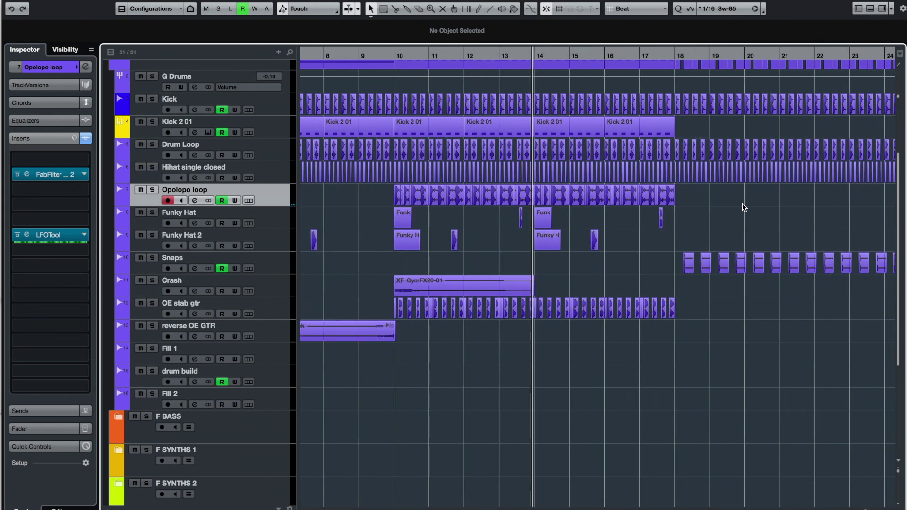
{"action": "scroll", "coordinate": [726, 211], "scroll_direction": "left", "scroll_amount": 2}
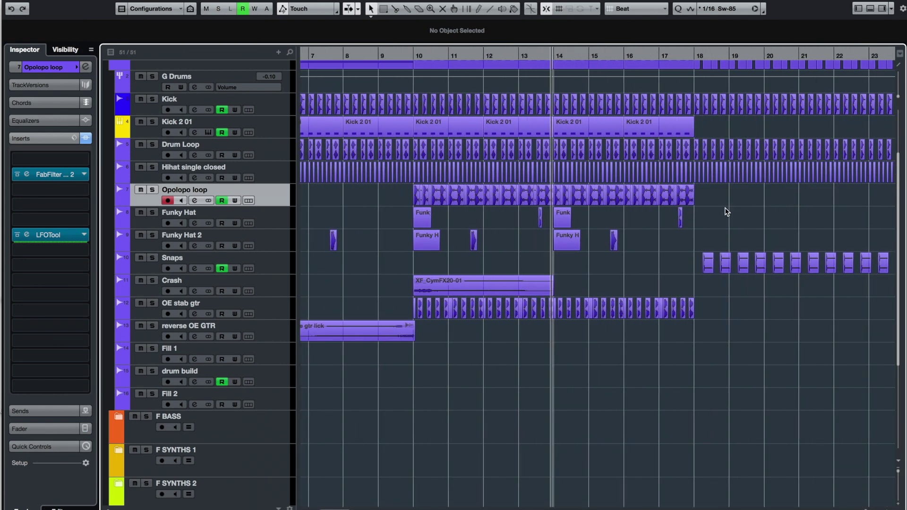
{"action": "mouse_move", "coordinate": [586, 56]}
{"action": "left_mouse_down"}
{"action": "mouse_move", "coordinate": [587, 101]}
{"action": "mouse_move", "coordinate": [587, 72]}
{"action": "left_mouse_up"}
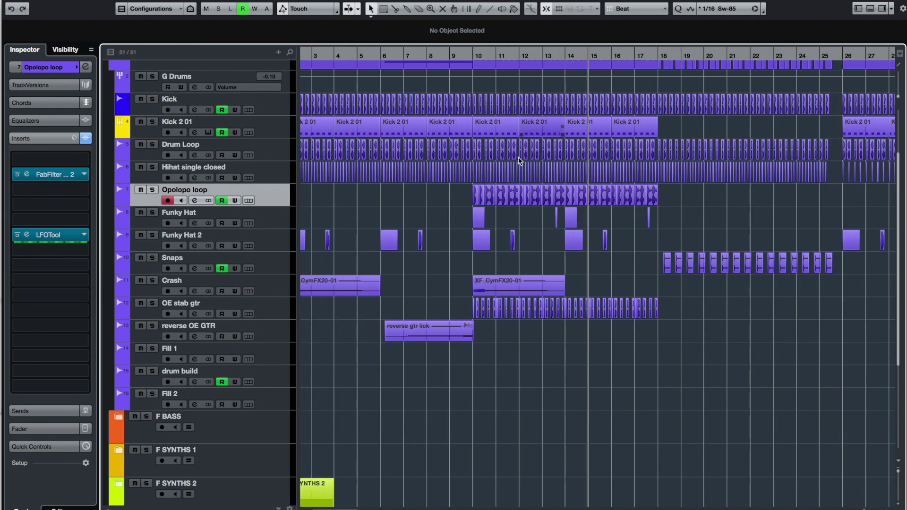
{"action": "scroll", "coordinate": [520, 125], "scroll_direction": "right", "scroll_amount": 5}
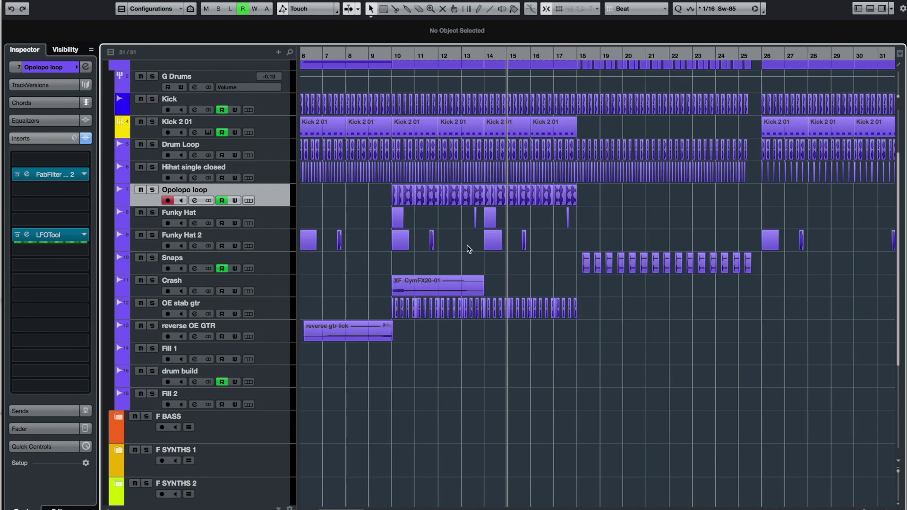
Step: Select the OE stab gtr track and place the playhead at bar 10, where its stabs begin
{"action": "left_click", "coordinate": [282, 307]}
{"action": "scroll", "coordinate": [395, 304], "scroll_direction": "left", "scroll_amount": 7}
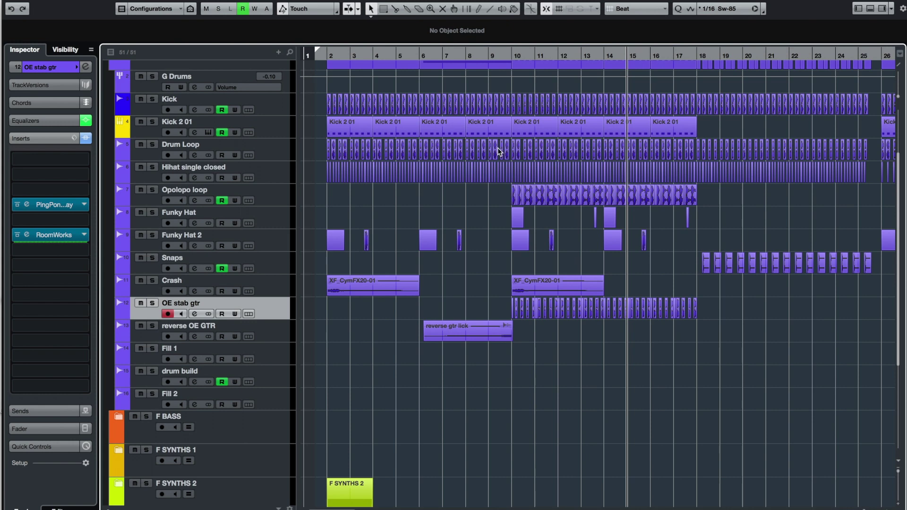
{"action": "left_click_drag", "start_coordinate": [511, 55], "coordinate": [511, 96]}
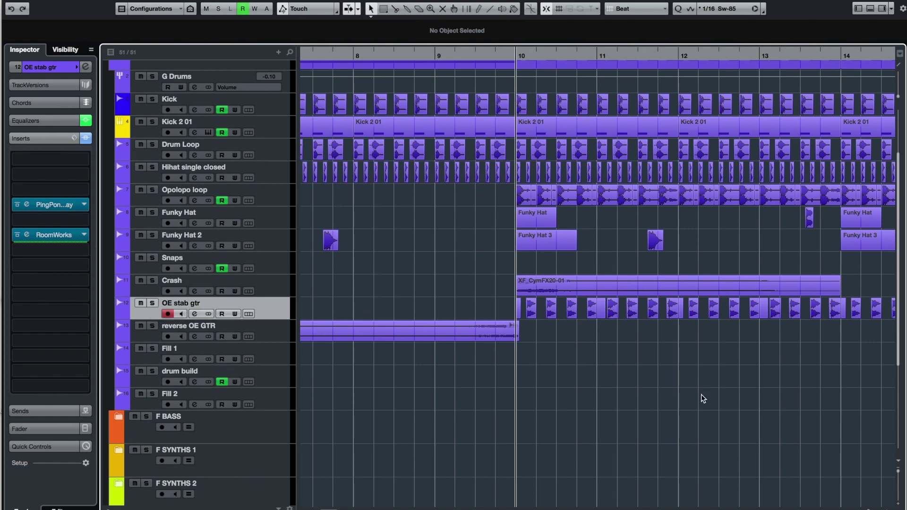
{"action": "left_click_drag", "start_coordinate": [870, 509], "coordinate": [867, 509]}
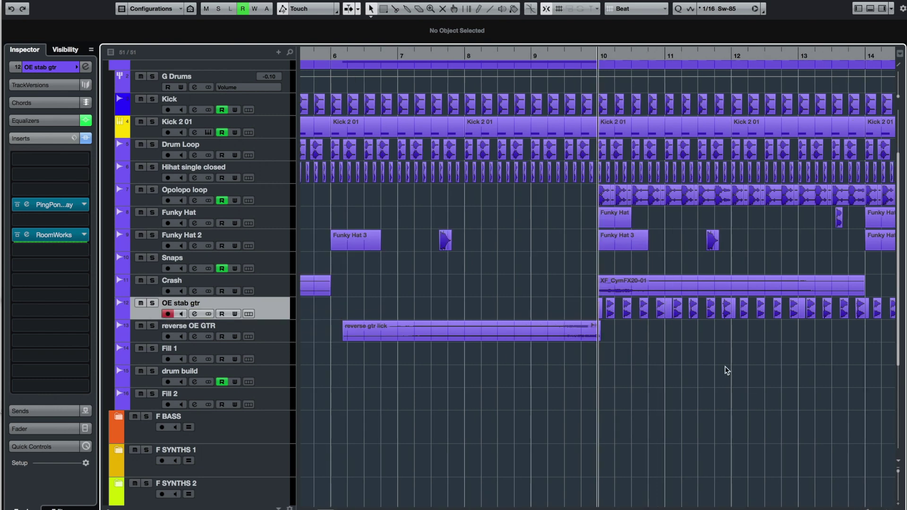
{"action": "scroll", "coordinate": [727, 371], "scroll_direction": "right", "scroll_amount": 6}
{"action": "left_click_drag", "start_coordinate": [868, 509], "coordinate": [866, 509]}
{"action": "scroll", "coordinate": [751, 394], "scroll_direction": "right", "scroll_amount": 2}
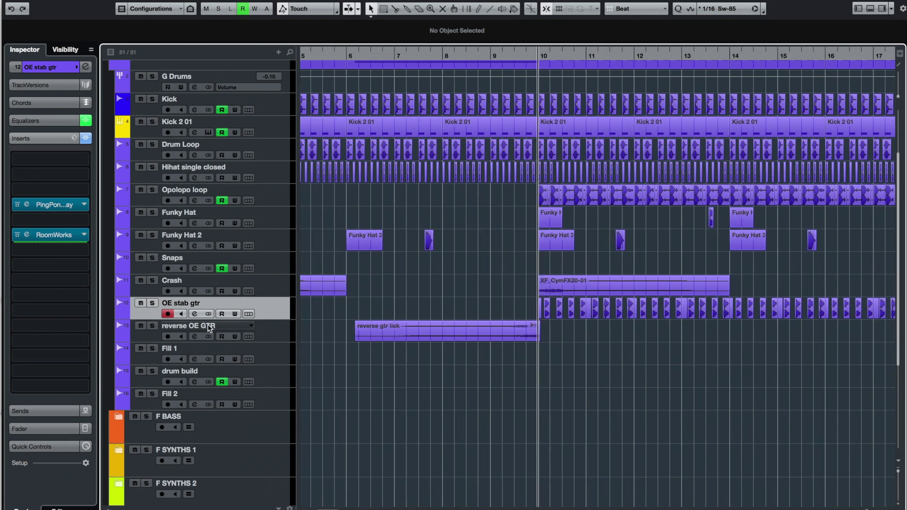
Step: Solo the OE stab gtr track and play its guitar stabs from bar 10
{"action": "left_click", "coordinate": [152, 302]}
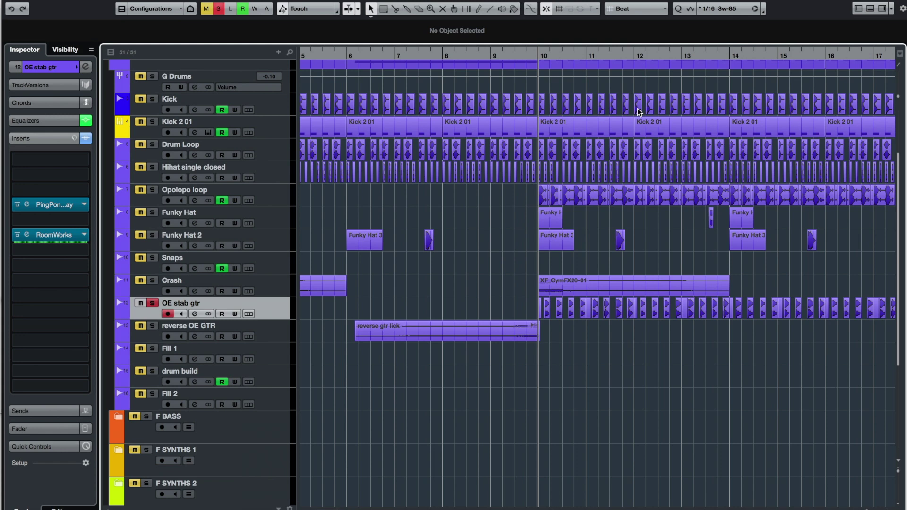
{"action": "left_click_drag", "start_coordinate": [537, 58], "coordinate": [537, 72]}
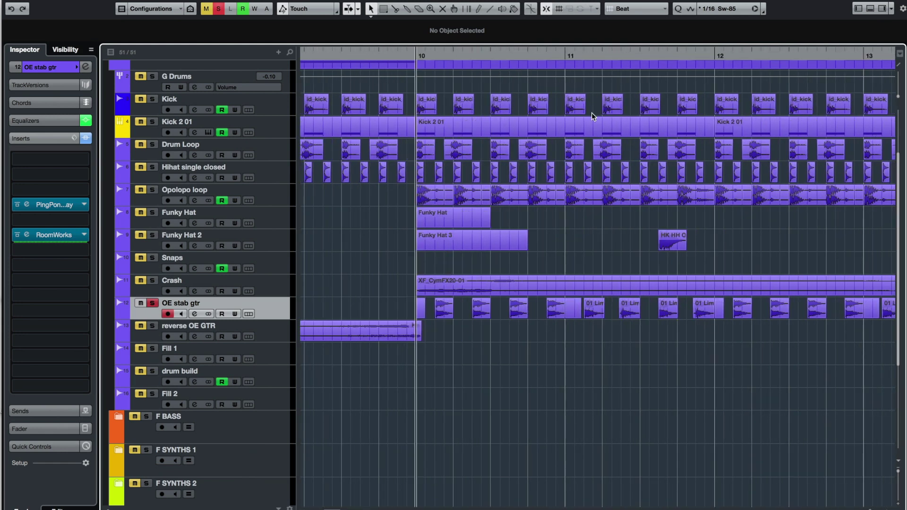
{"action": "key", "text": "space"}
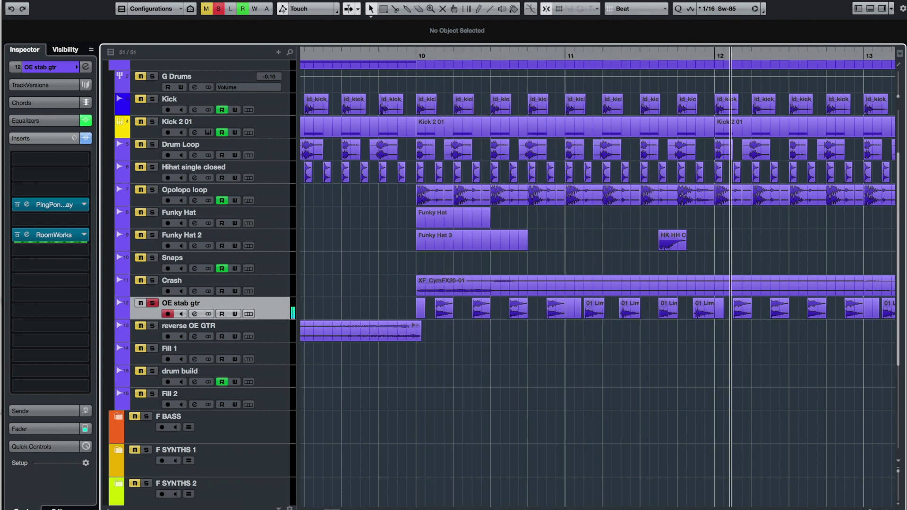
Step: Solo OE TRACK alongside the OE stab gtr track and examine its Limbo clips from bar 10 to bar 24
{"action": "key", "text": "g"}
{"action": "key", "text": "g"}
{"action": "key", "text": "g"}
{"action": "key", "text": "g"}
{"action": "scroll", "coordinate": [715, 383], "scroll_direction": "right", "scroll_amount": 3}
{"action": "scroll", "coordinate": [622, 353], "scroll_direction": "up", "scroll_amount": 3}
{"action": "scroll", "coordinate": [623, 353], "scroll_direction": "left", "scroll_amount": 3}
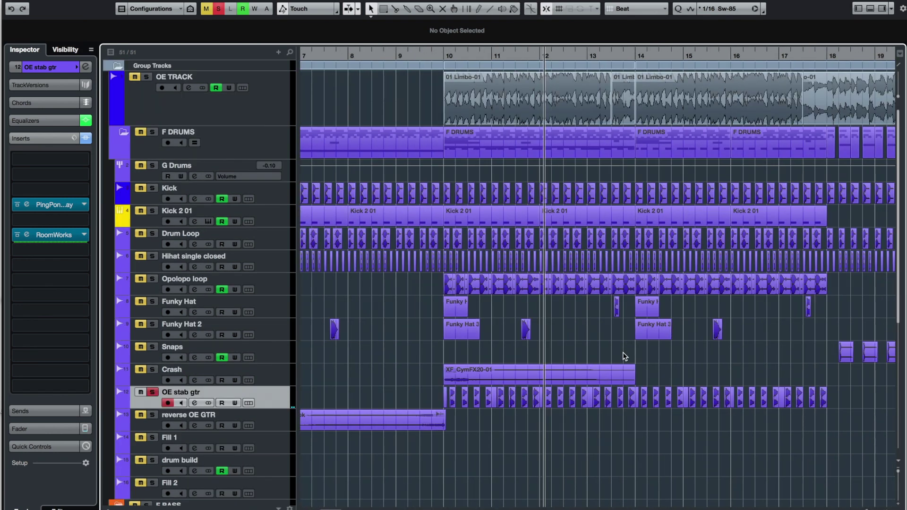
{"action": "left_click", "coordinate": [146, 77]}
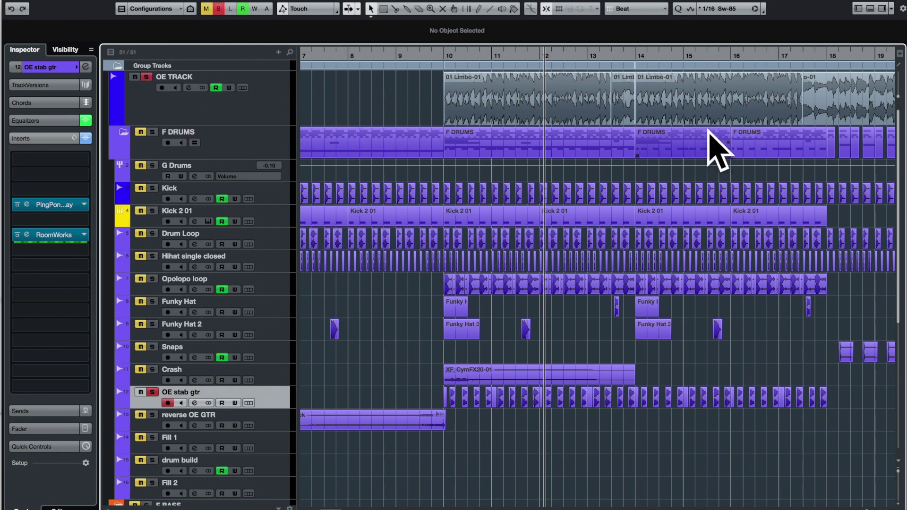
{"action": "scroll", "coordinate": [647, 103], "scroll_direction": "right", "scroll_amount": 5}
{"action": "scroll", "coordinate": [600, 59], "scroll_direction": "right", "scroll_amount": 1}
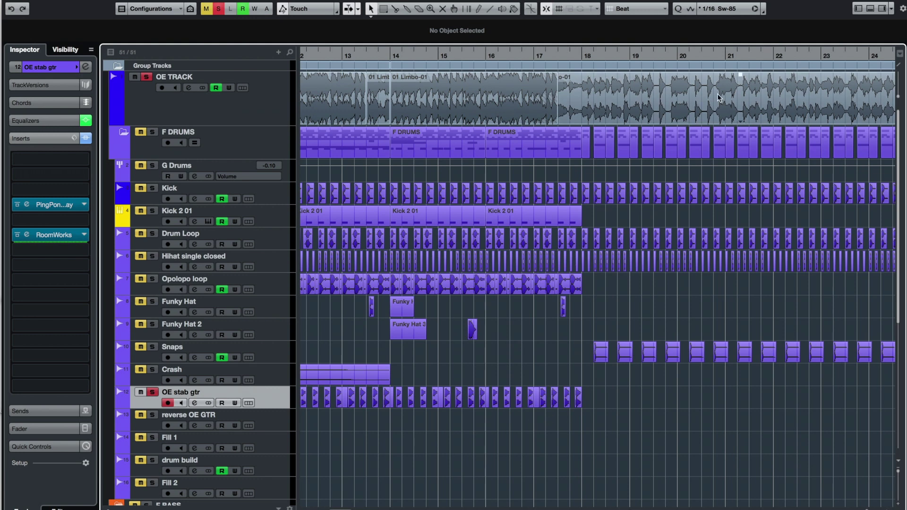
{"action": "scroll", "coordinate": [735, 93], "scroll_direction": "left", "scroll_amount": 3}
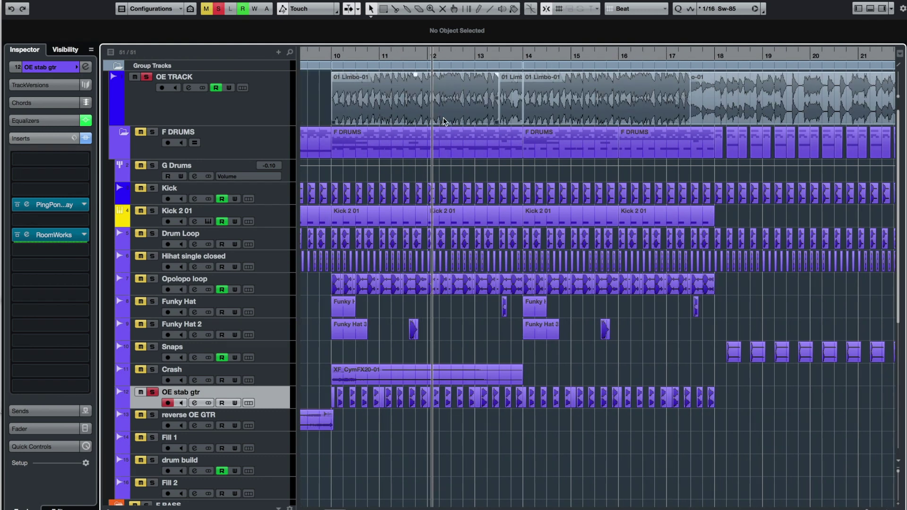
Step: Take OE stab gtr out of solo and play OE TRACK by itself from bar 10
{"action": "left_click", "coordinate": [152, 392]}
{"action": "left_click", "coordinate": [331, 55]}
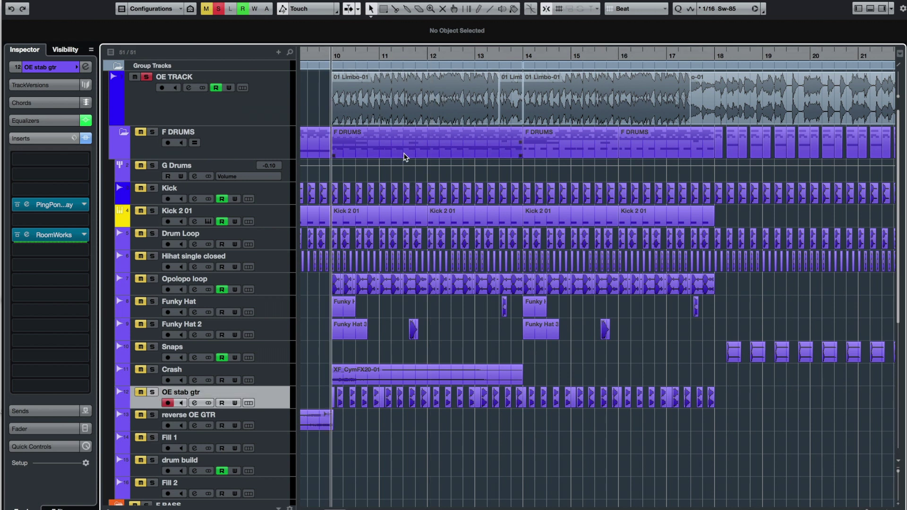
{"action": "key", "text": "space"}
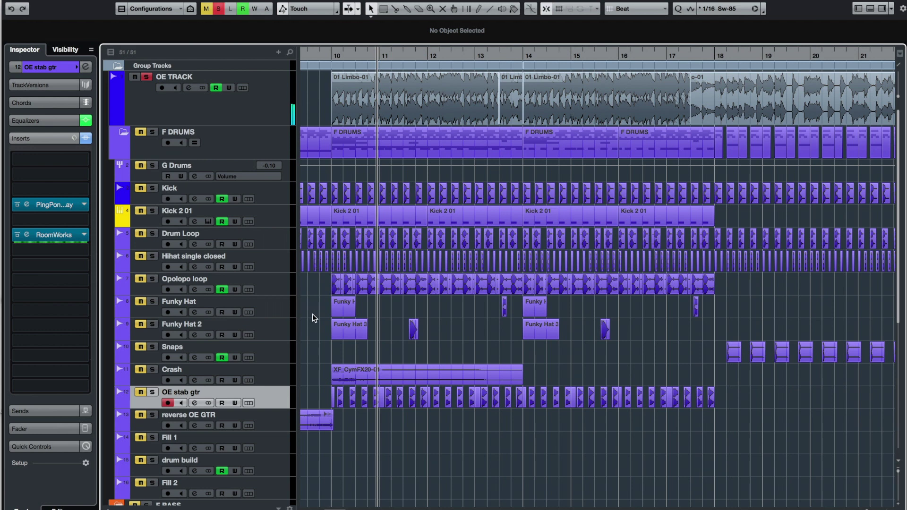
Step: Bring the OE stab gtr solo in and out during playback to compare, and clear all solos
{"action": "left_click", "coordinate": [153, 393]}
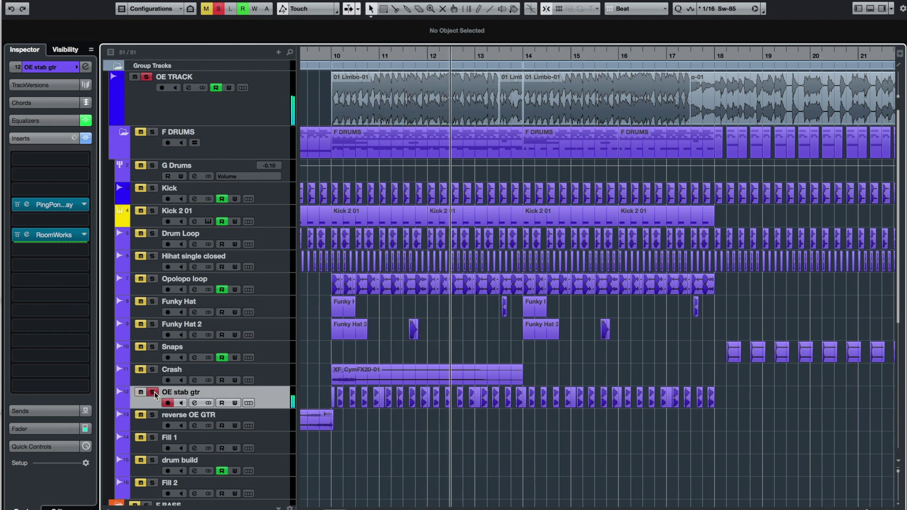
{"action": "left_click", "coordinate": [152, 392]}
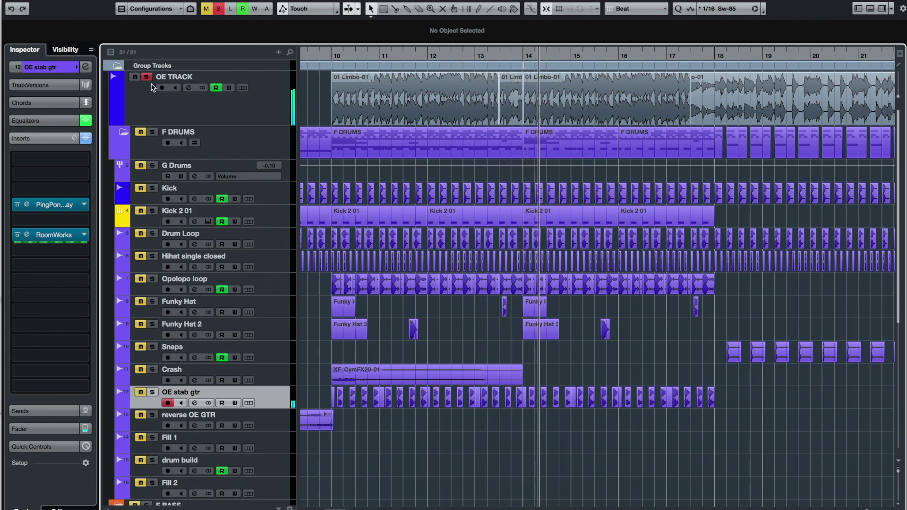
{"action": "left_click", "coordinate": [221, 9]}
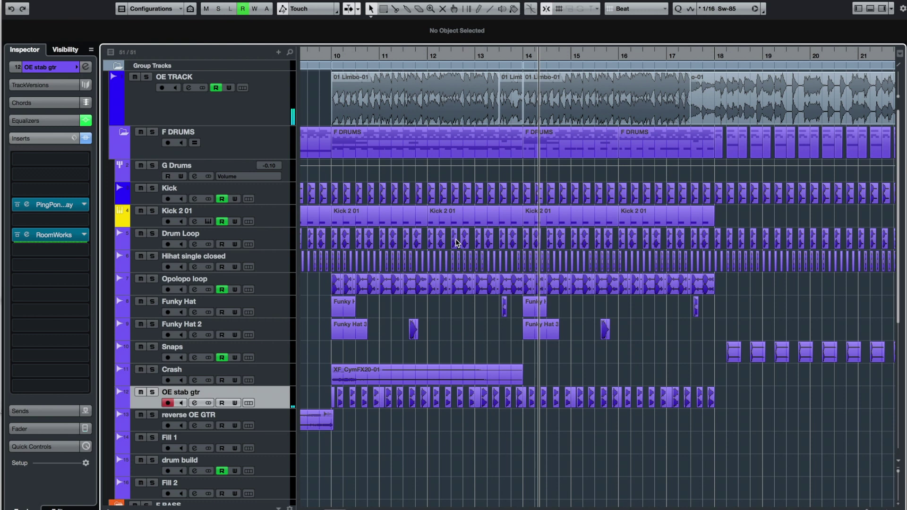
Step: Examine the arrangement from bar 9 to bar 37, around the end of the OE stab gtr part
{"action": "scroll", "coordinate": [595, 305], "scroll_direction": "left", "scroll_amount": 2}
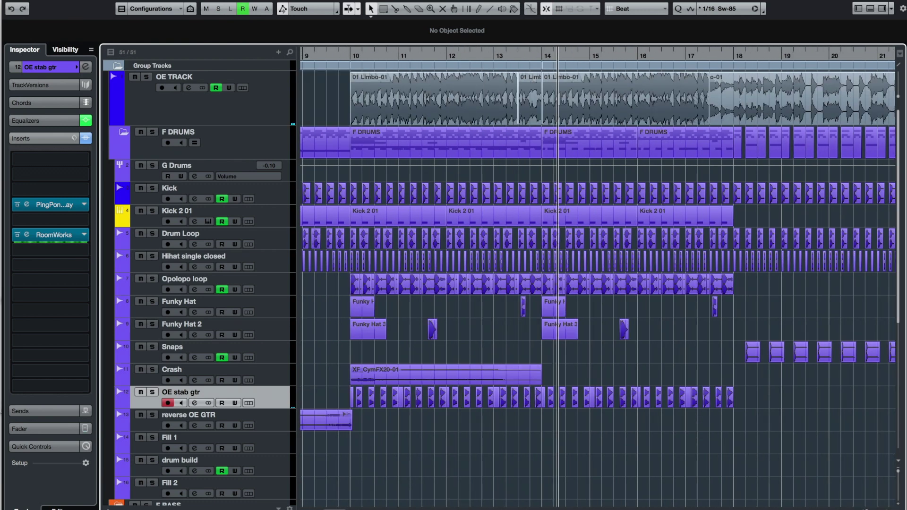
{"action": "key", "text": "g"}
{"action": "key", "text": "g"}
{"action": "key", "text": "g"}
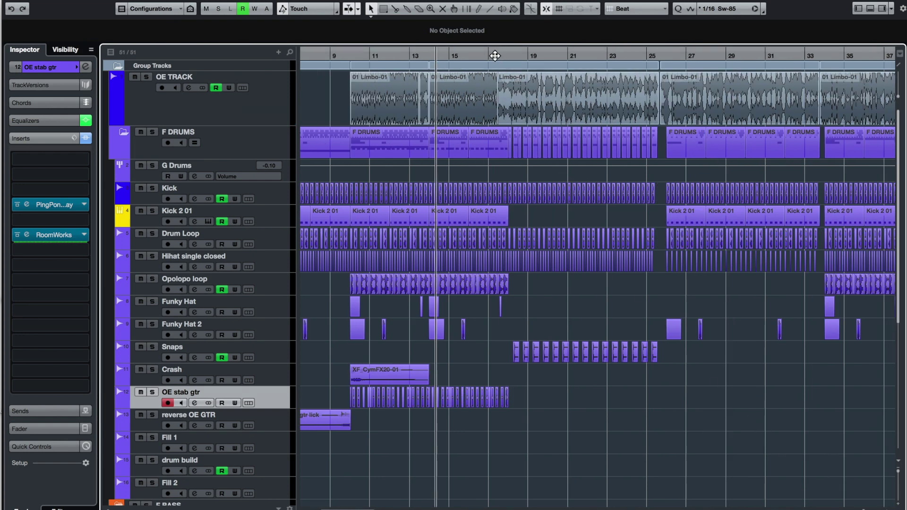
{"action": "left_click_drag", "start_coordinate": [495, 56], "coordinate": [492, 81]}
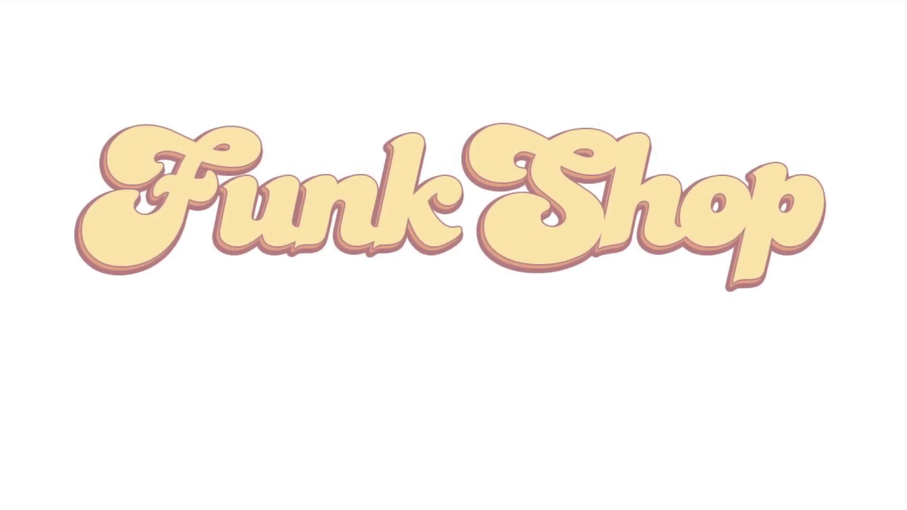